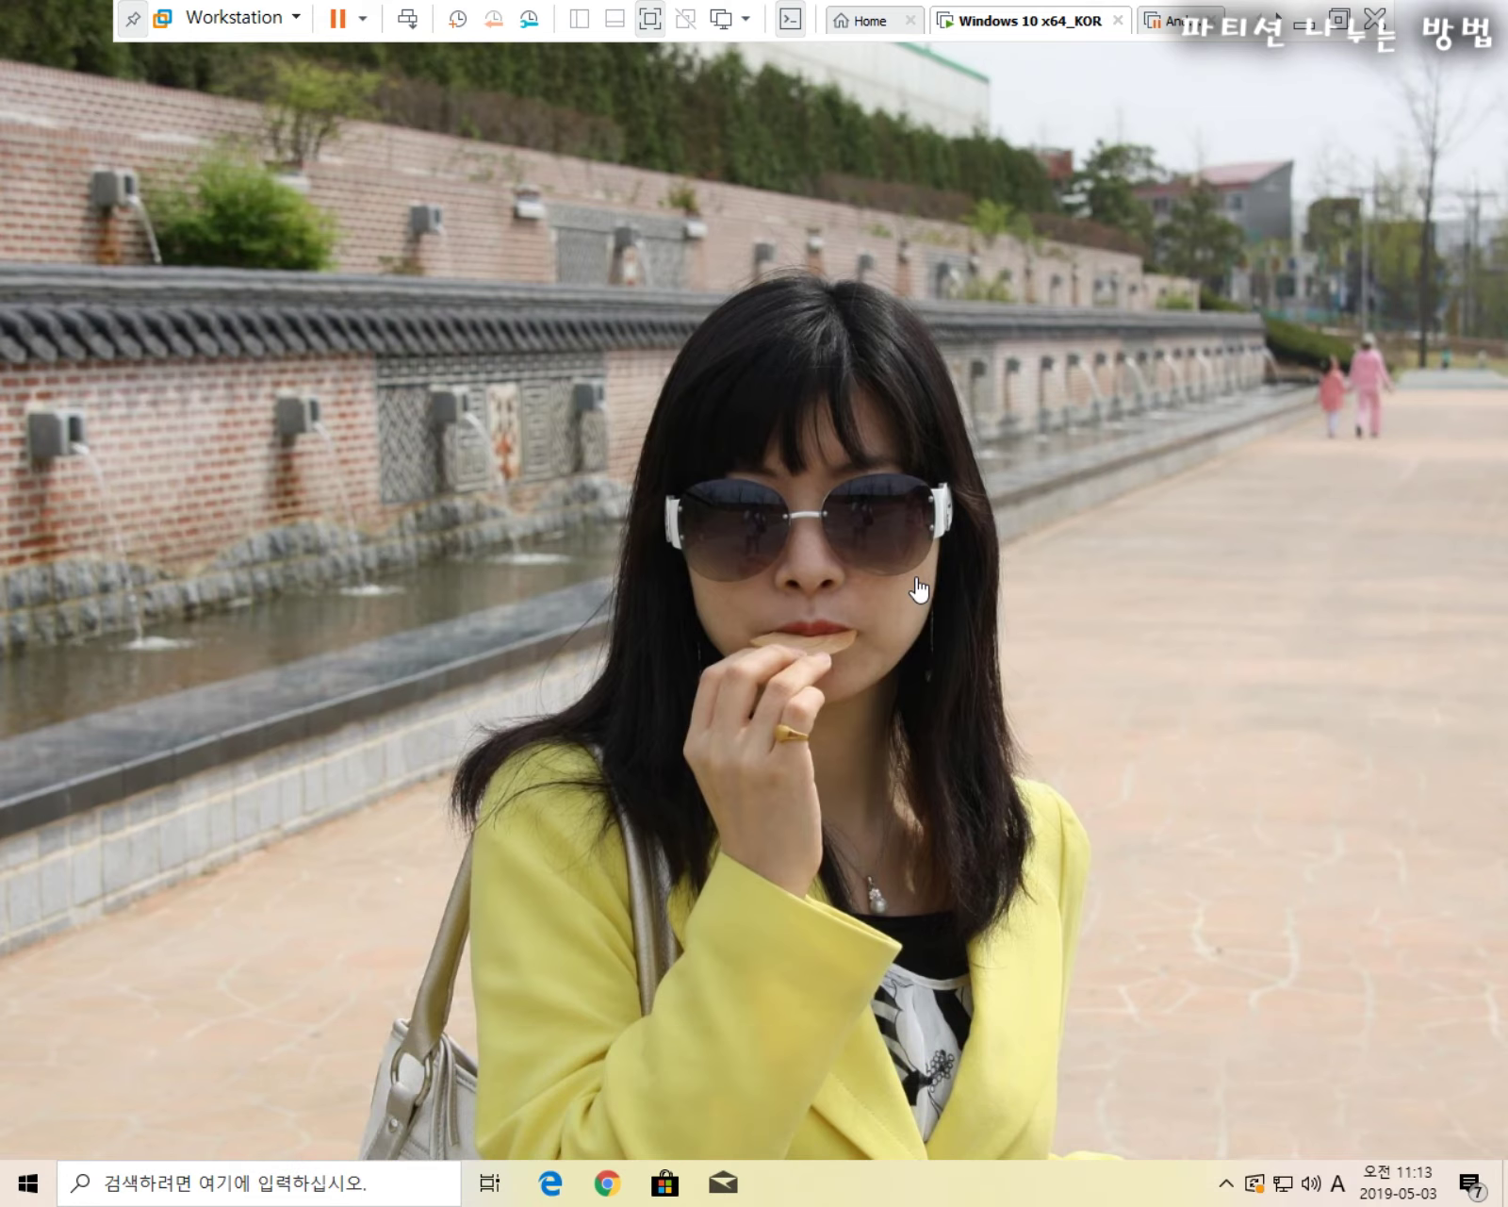
- Open File Explorer in the virtual machine, show the contents of local disk C:, and widen the navigation pane
key(super+e)
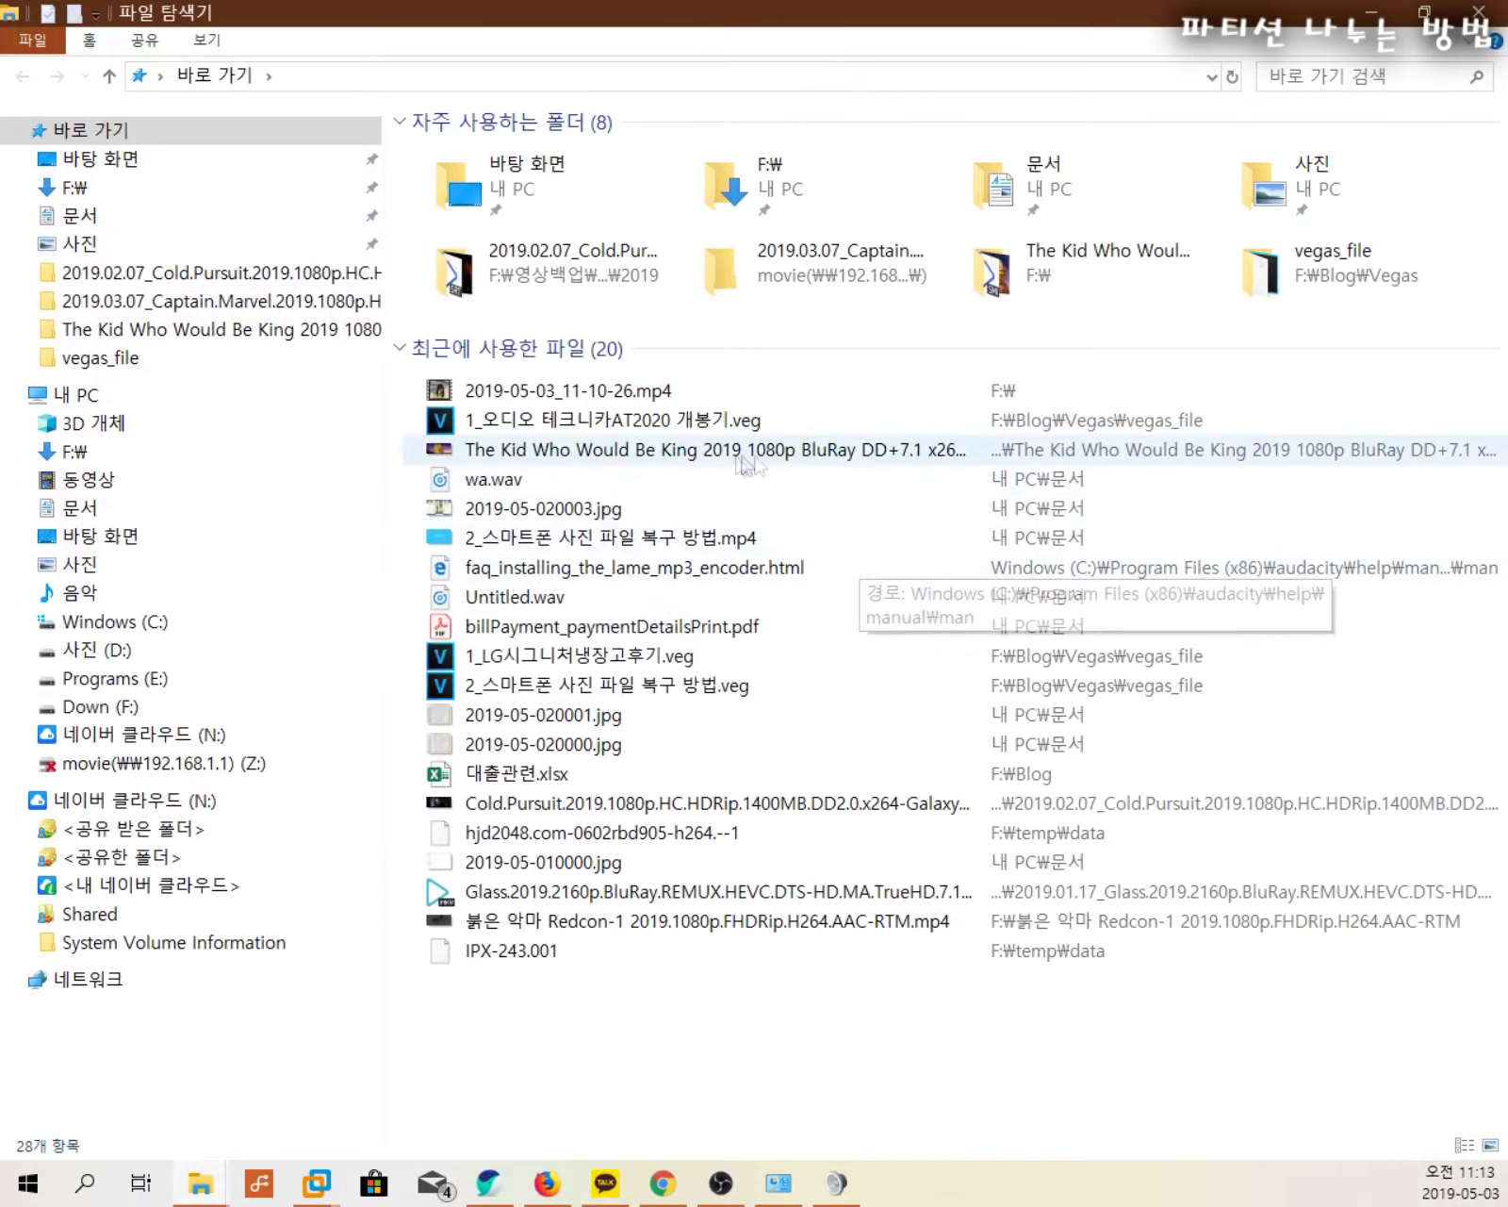
key(alt+F4)
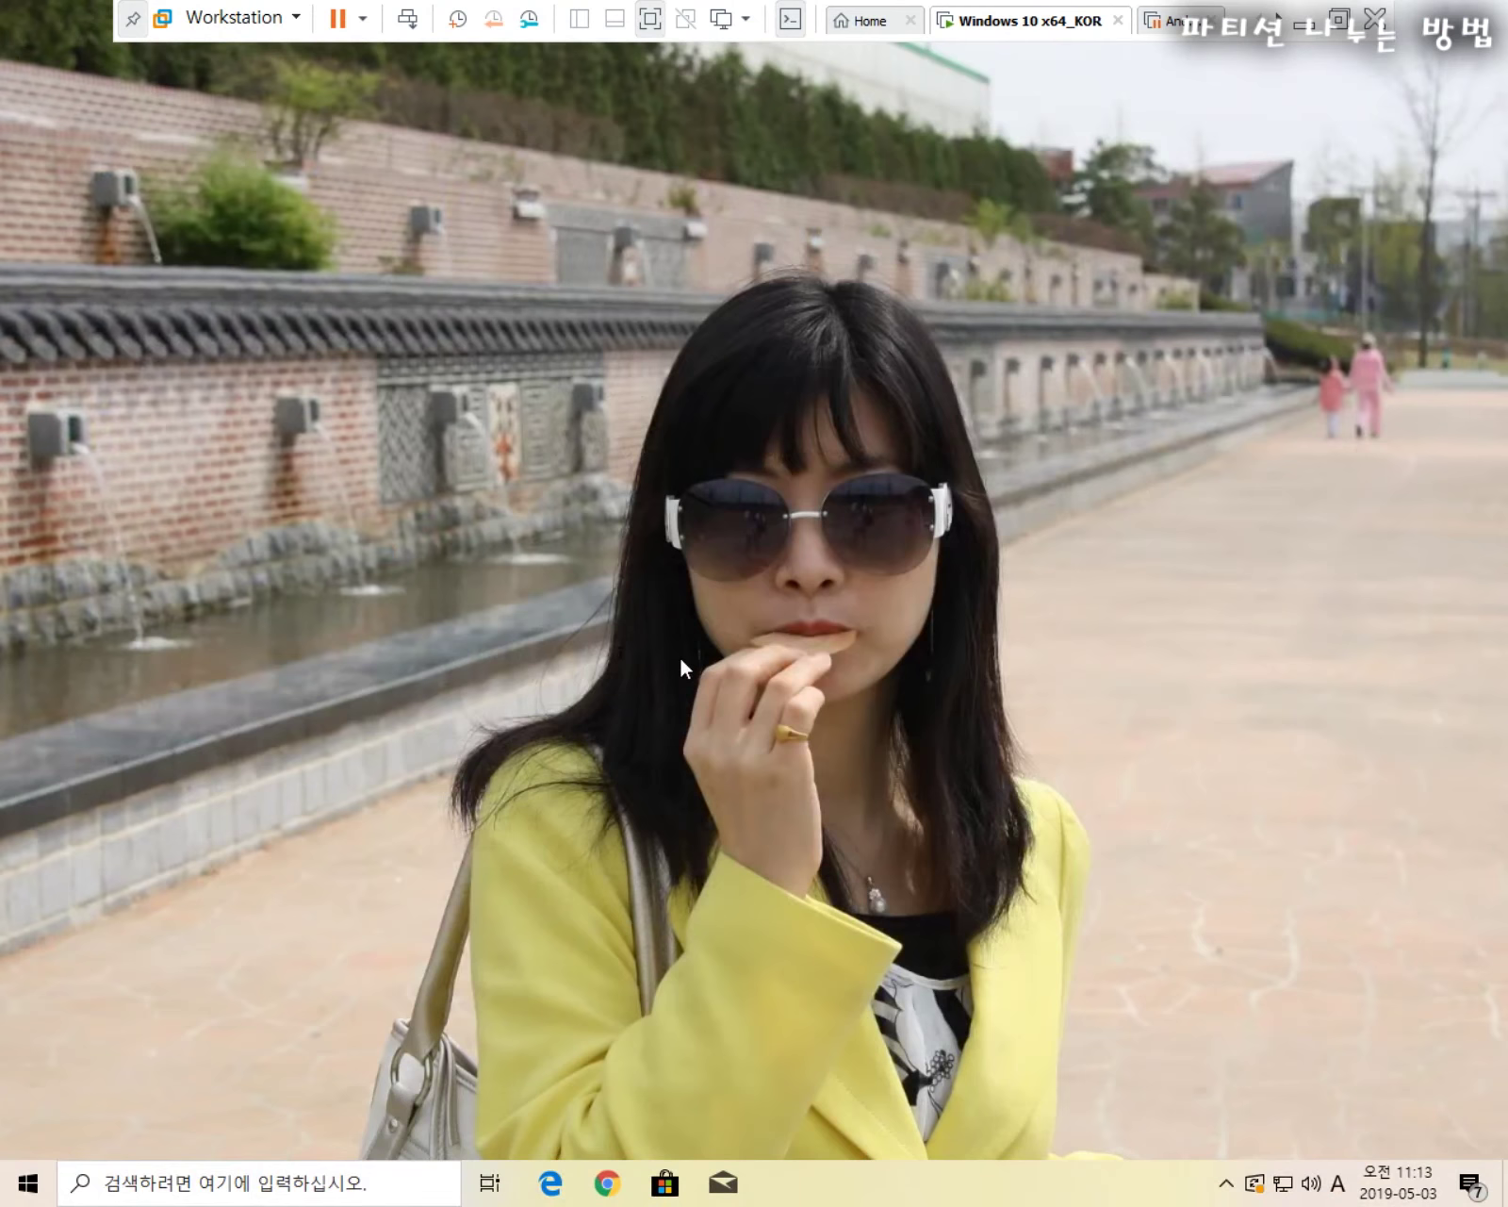
key(super+e)
scroll(406, 799, down, 1)
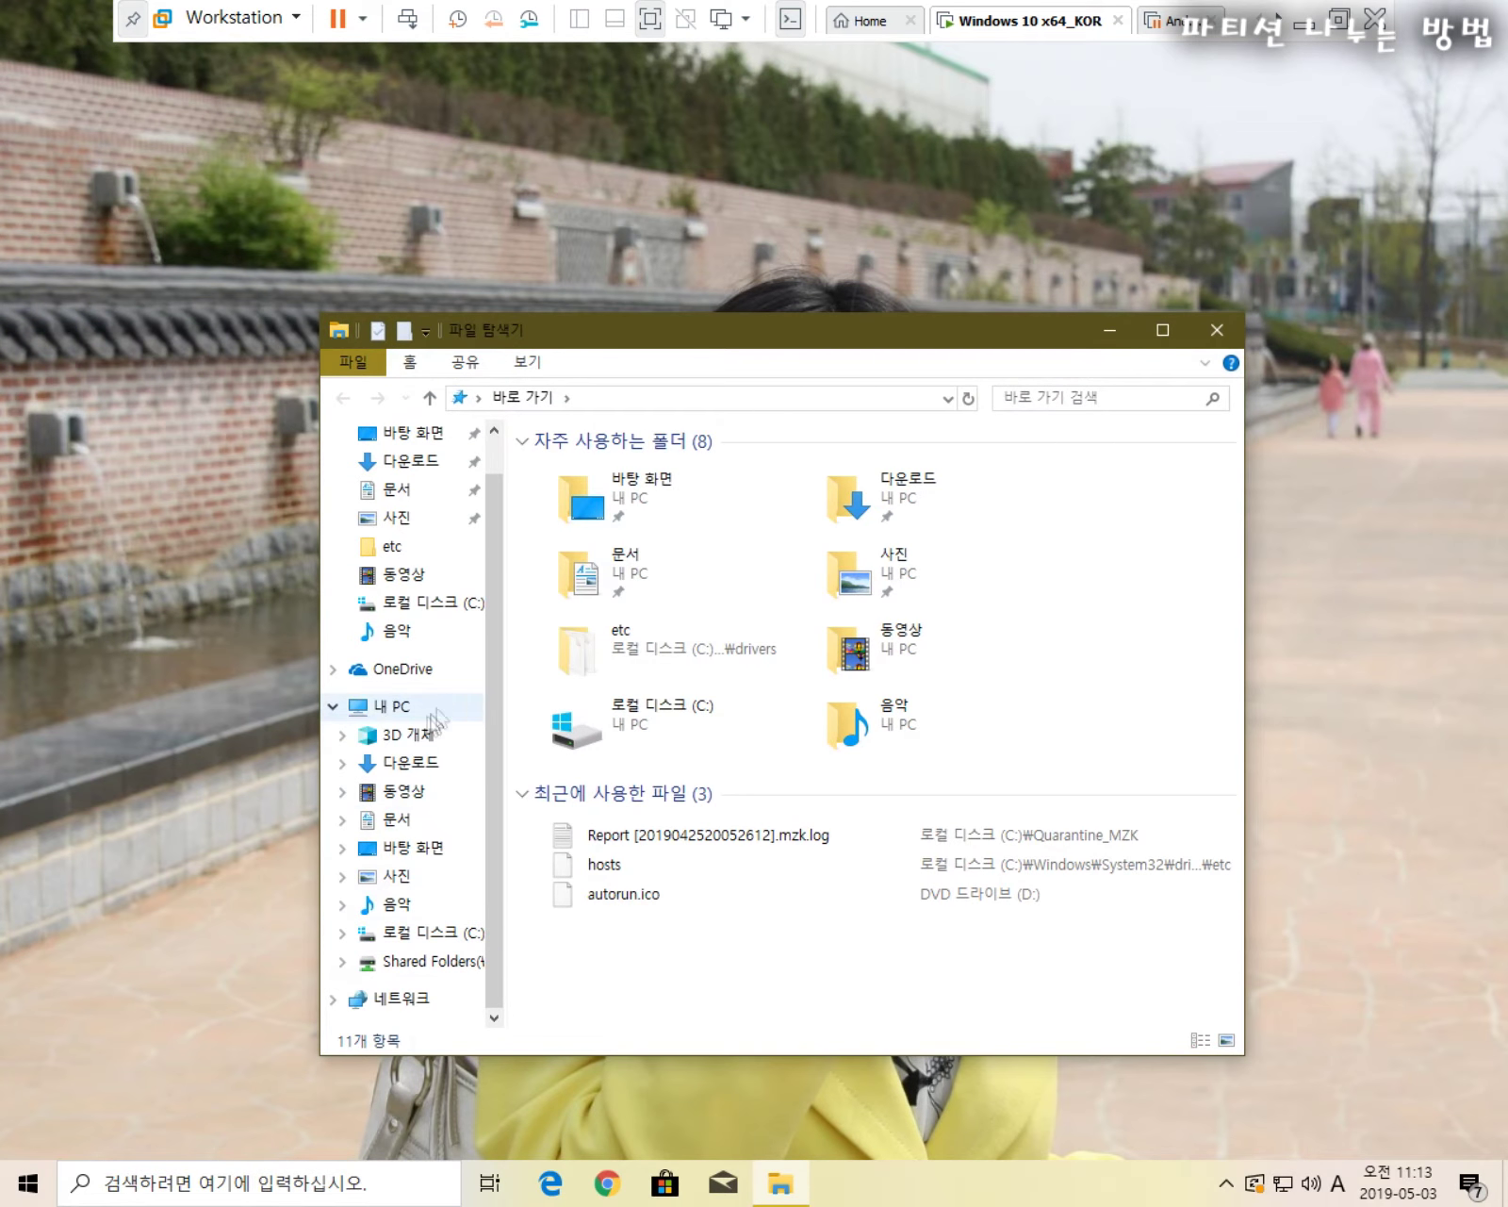
click(429, 932)
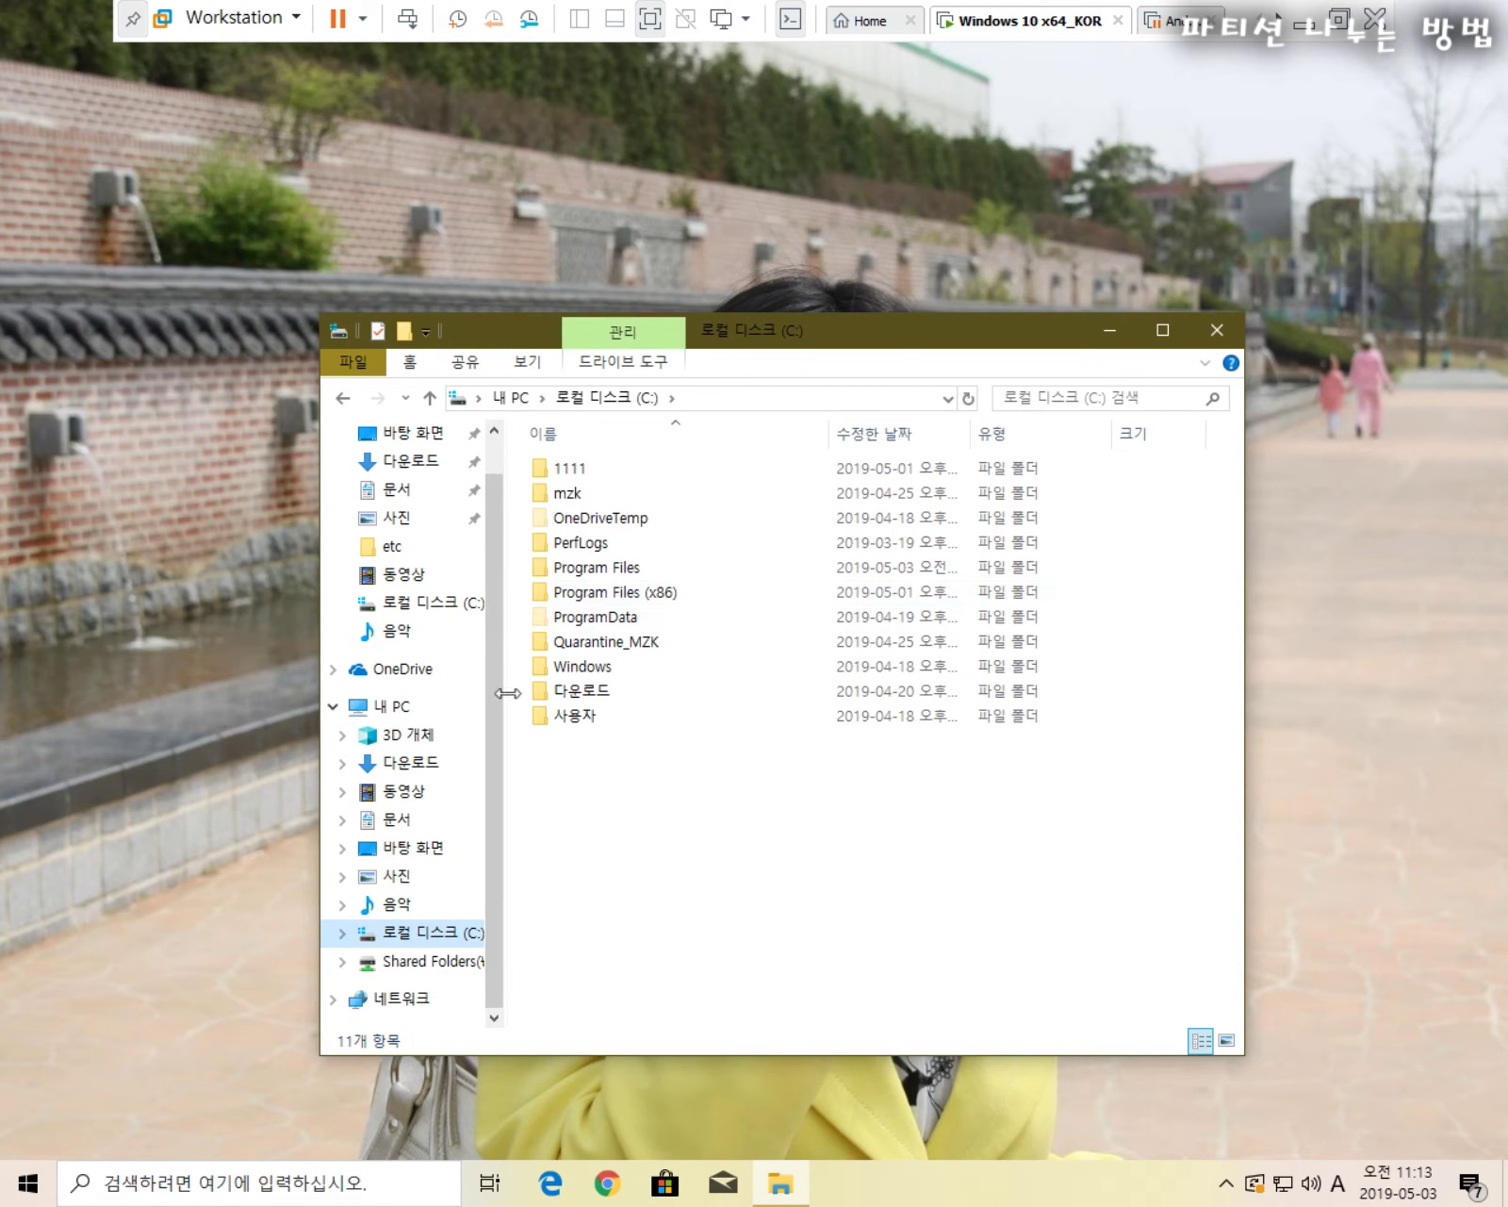
drag(507, 705, 659, 705)
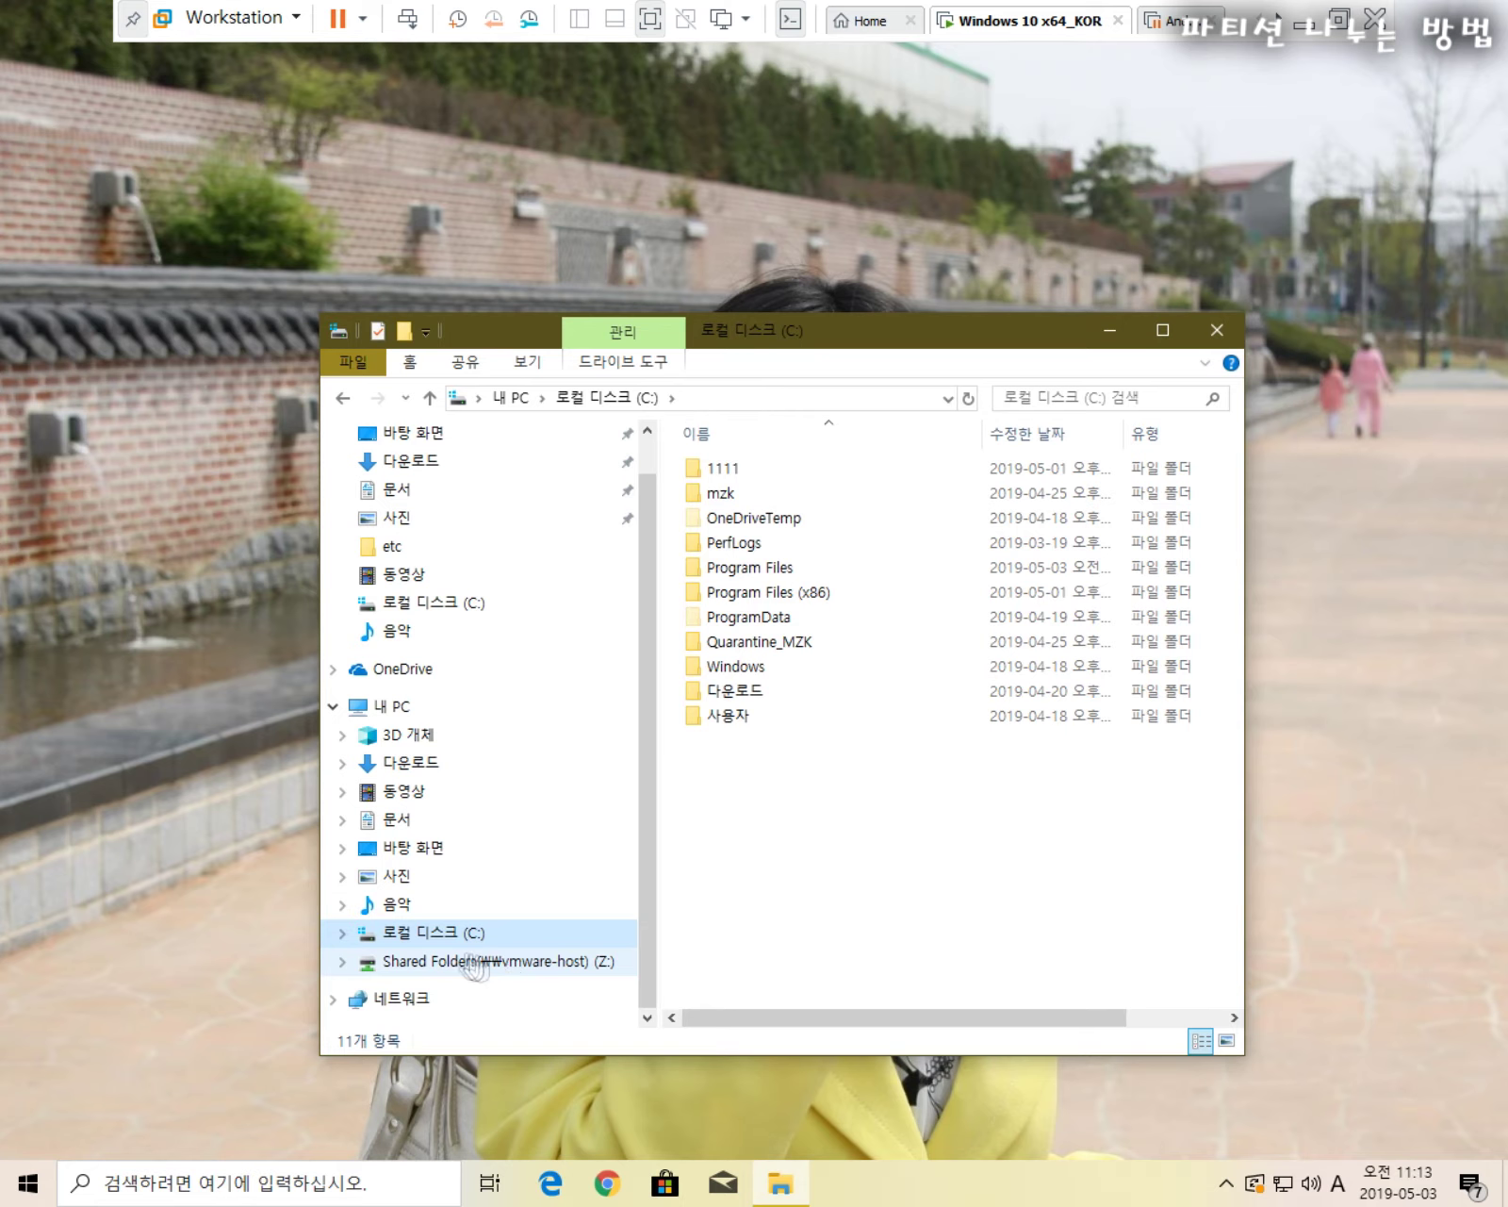
click(461, 964)
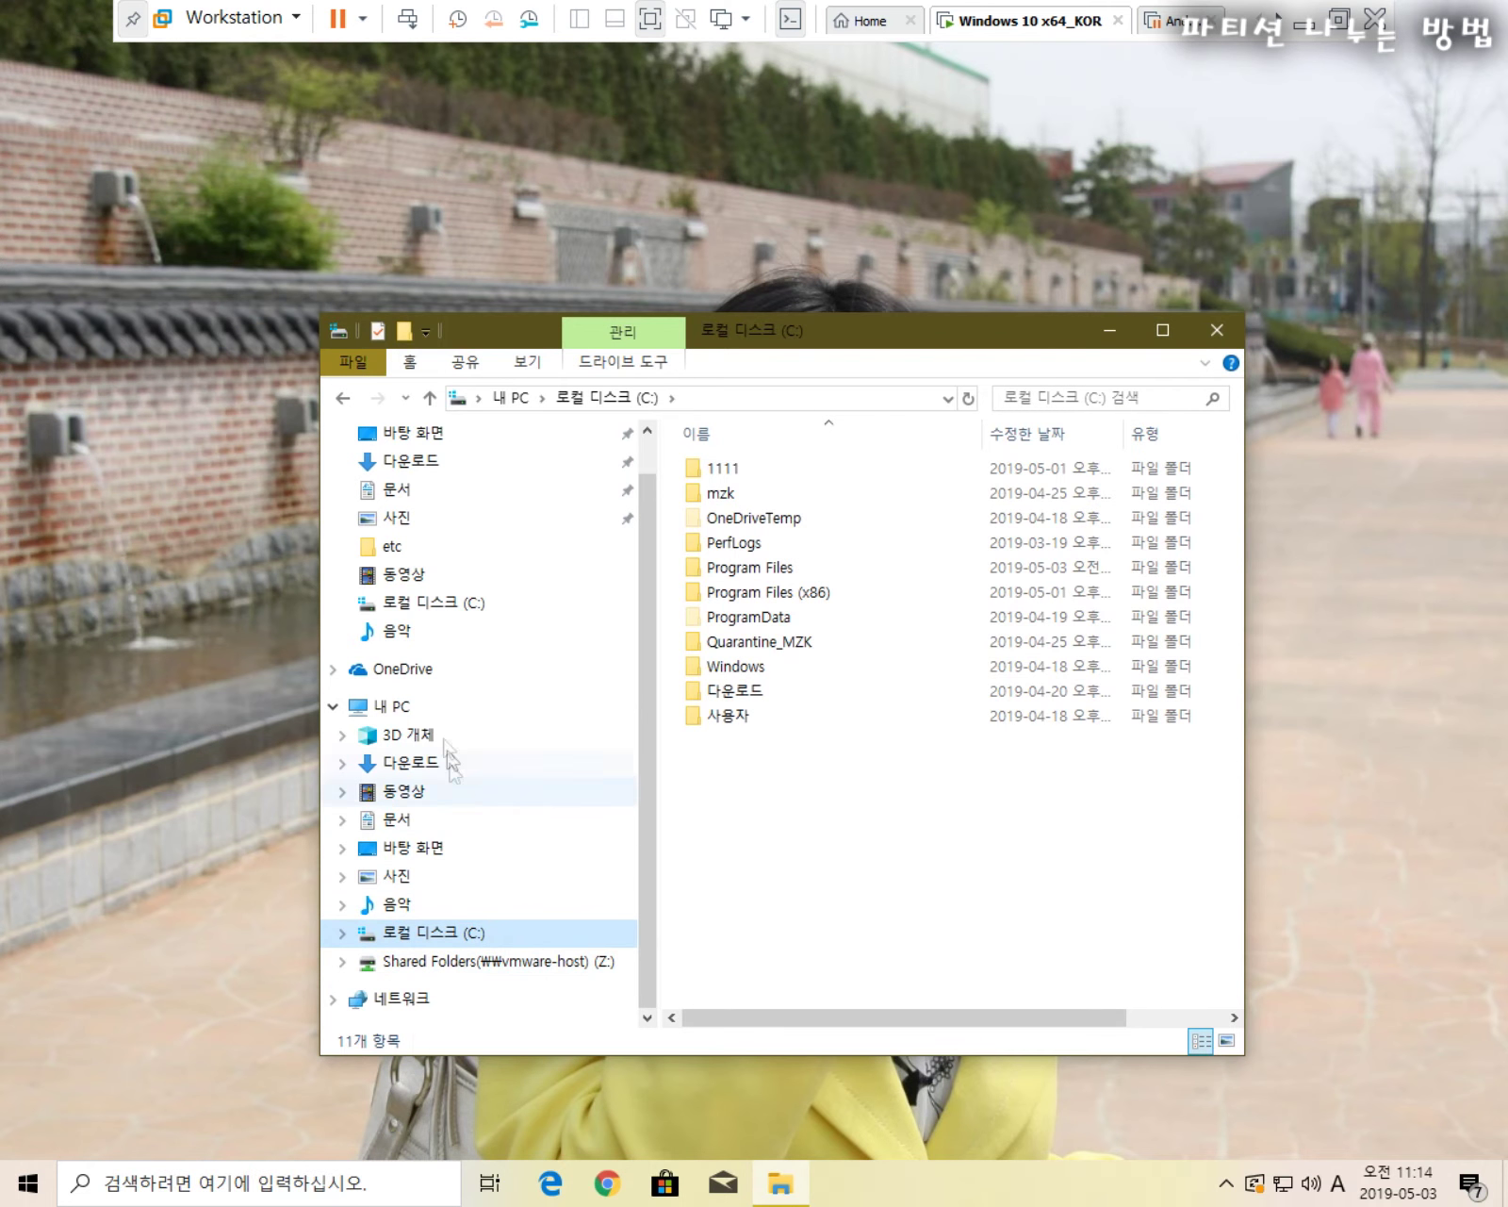
- Examine the drives listed under This PC, especially the capacity of local disk C:, and close File Explorer
drag(817, 342, 728, 173)
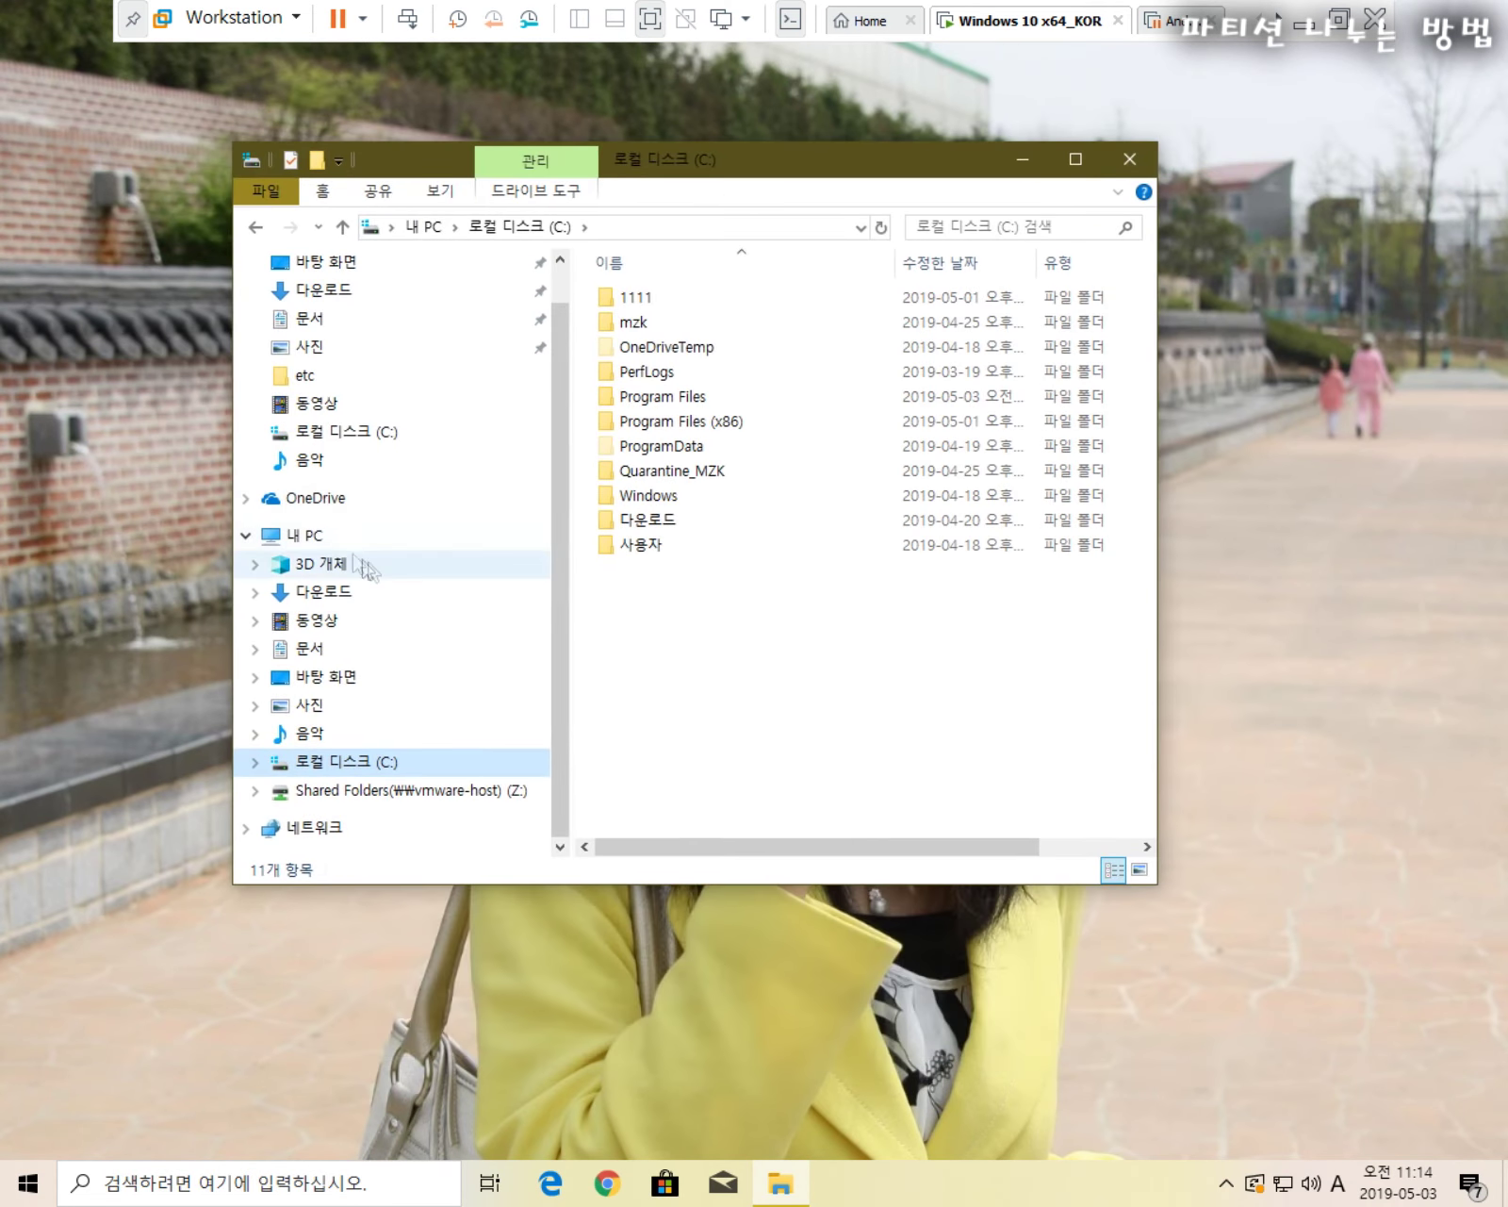
click(296, 534)
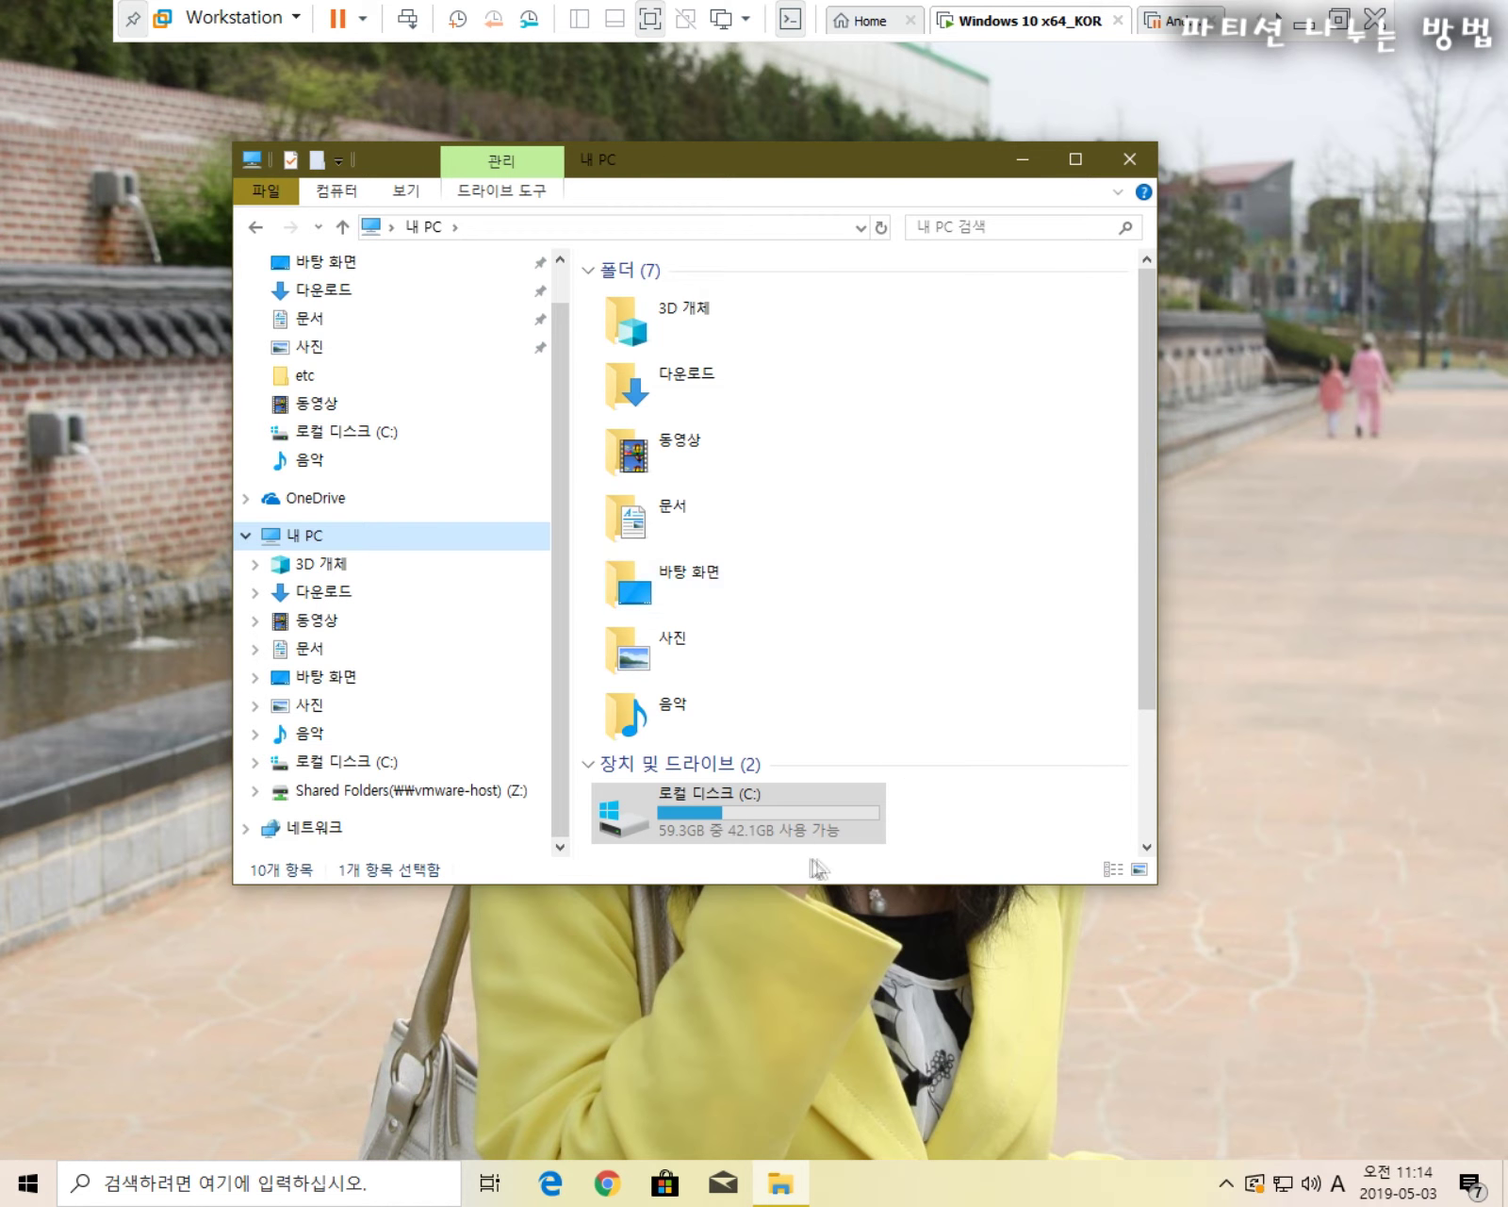
mouse_move(746, 844)
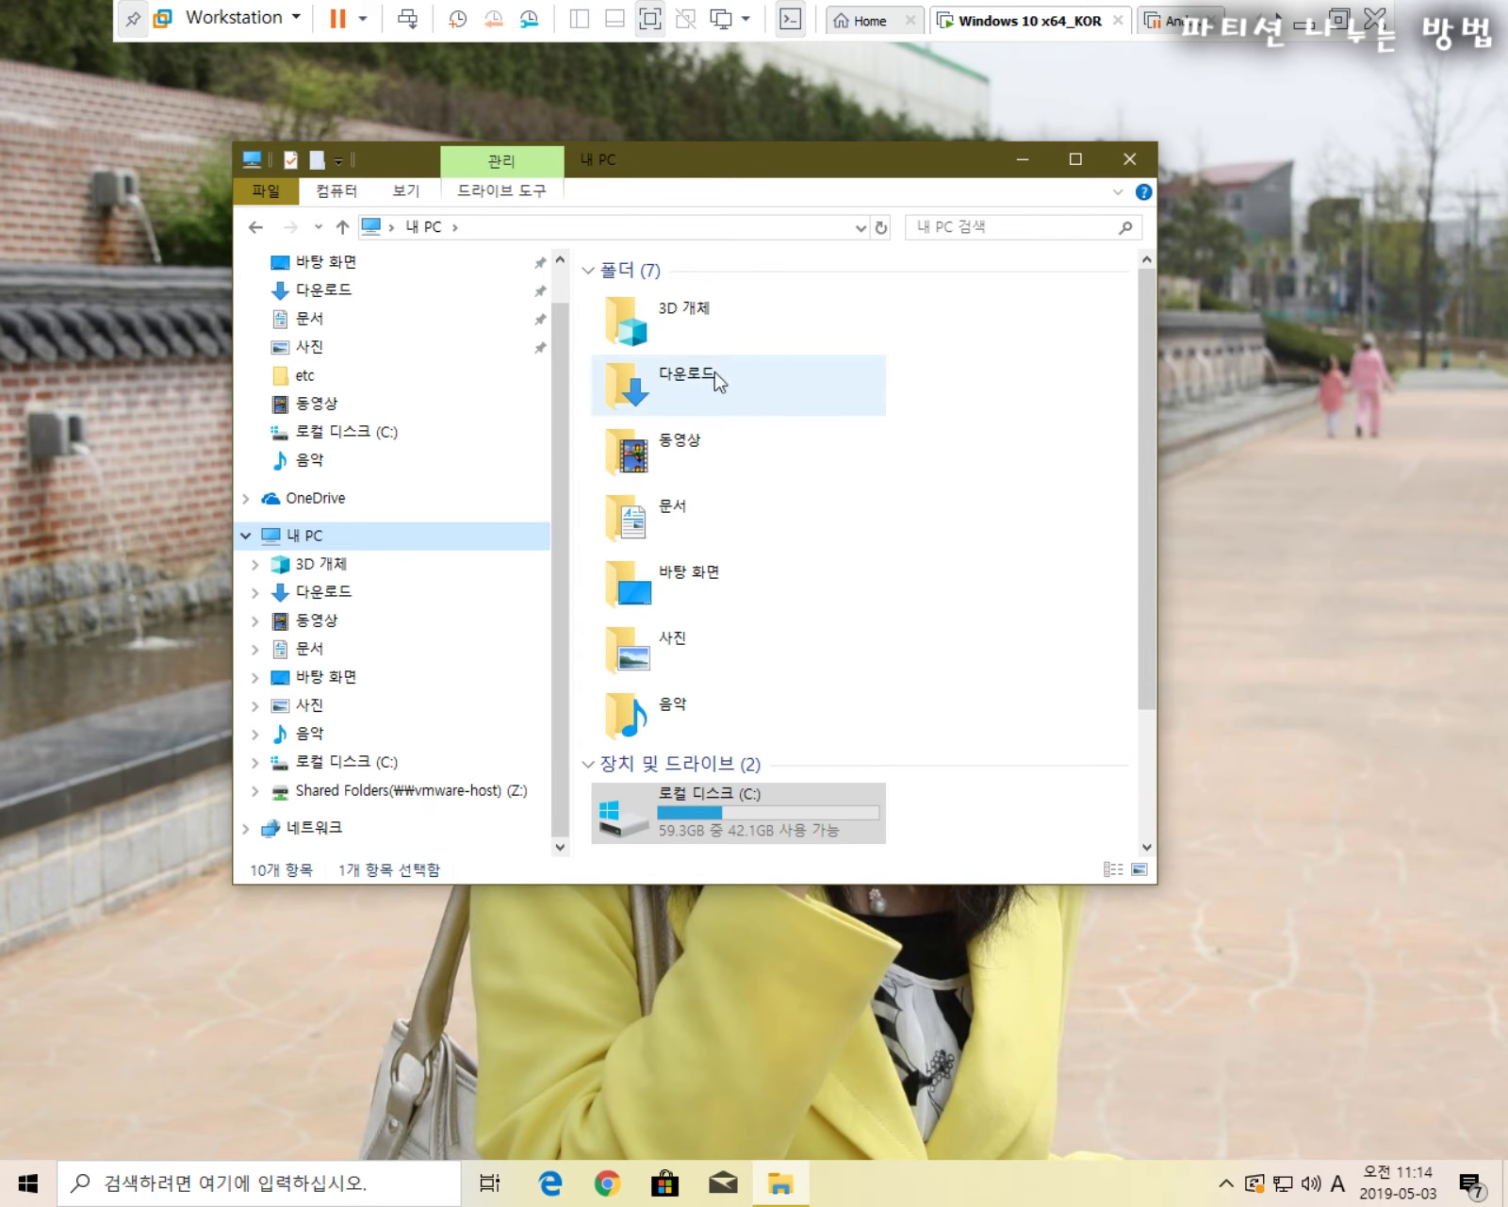
drag(737, 171, 771, 223)
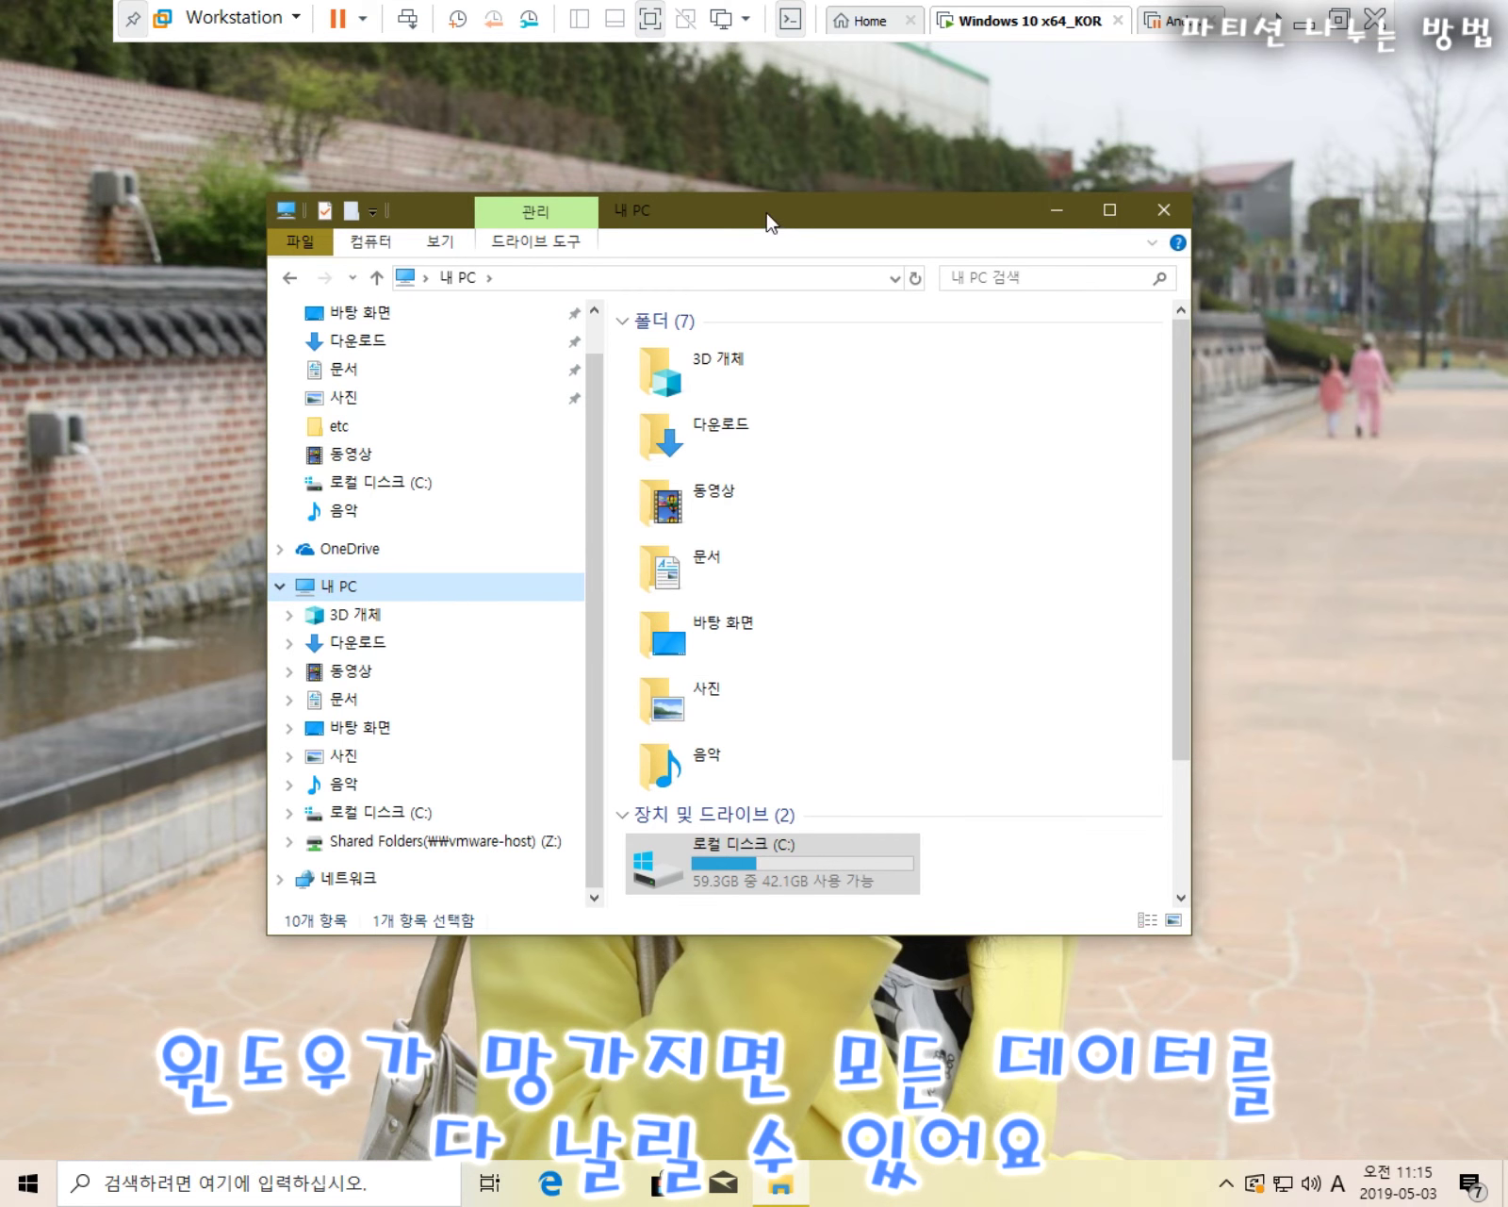
drag(768, 219, 779, 262)
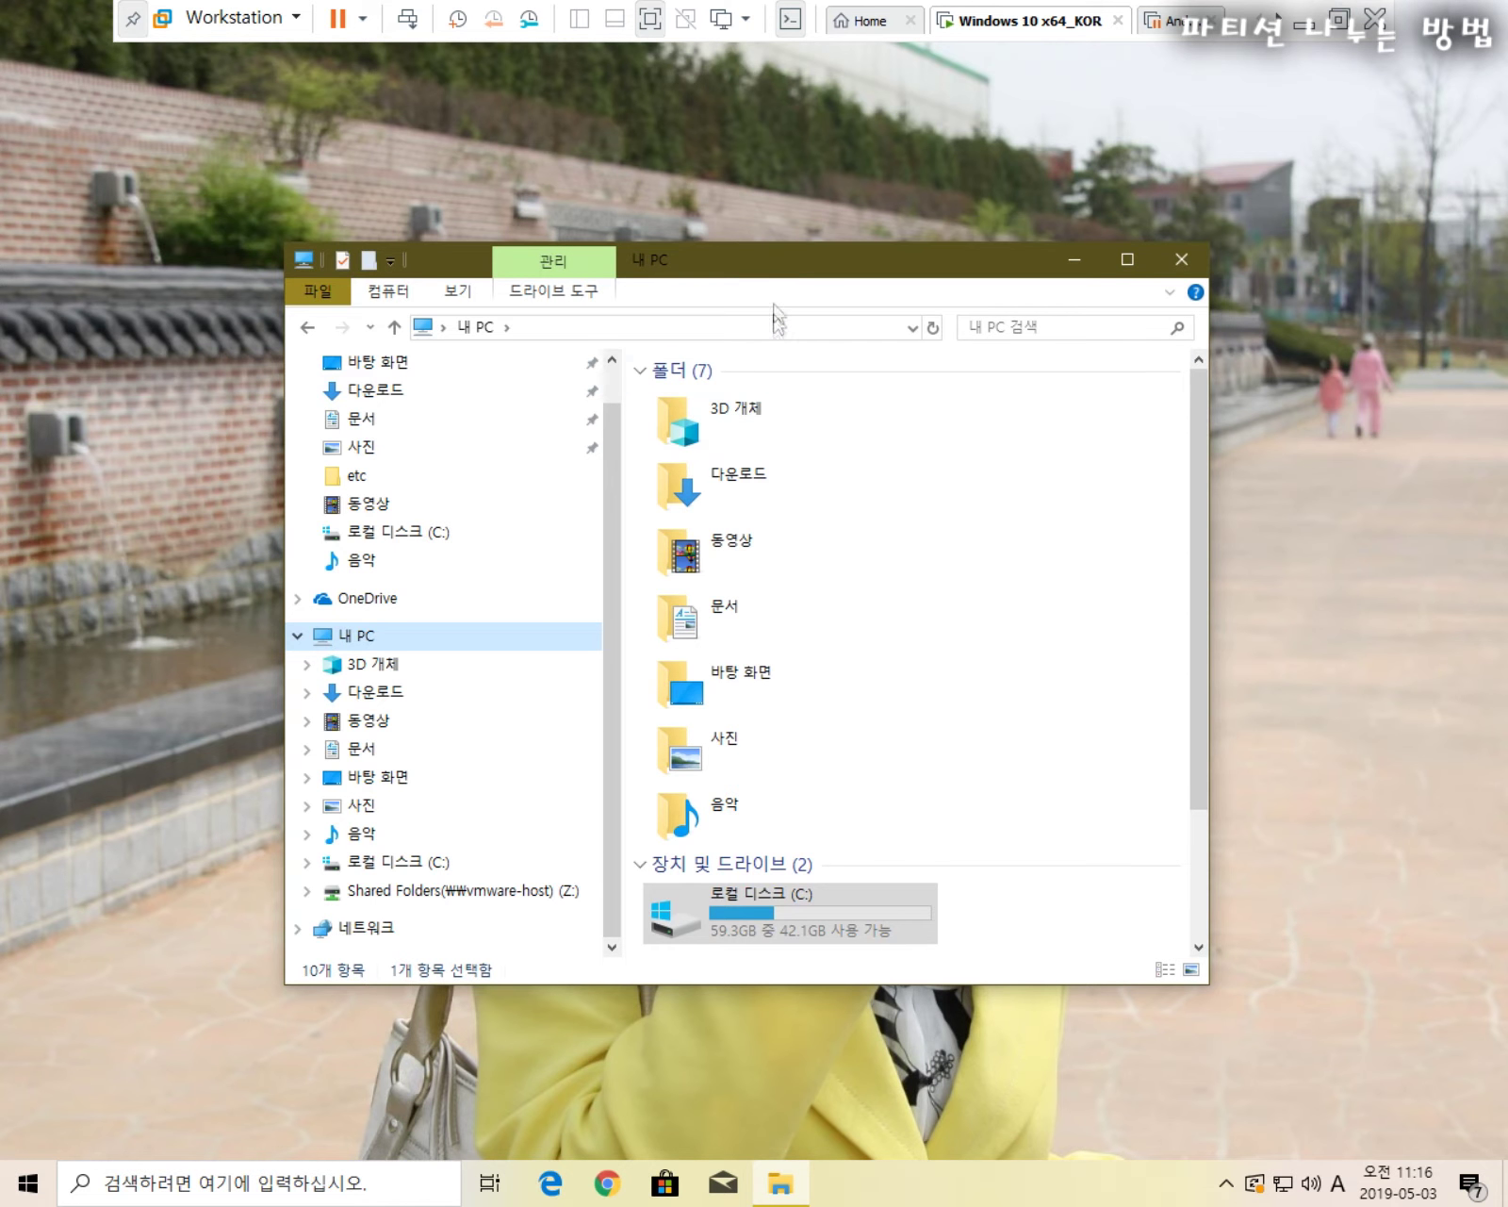
drag(767, 276, 707, 170)
scroll(582, 585, down, 3)
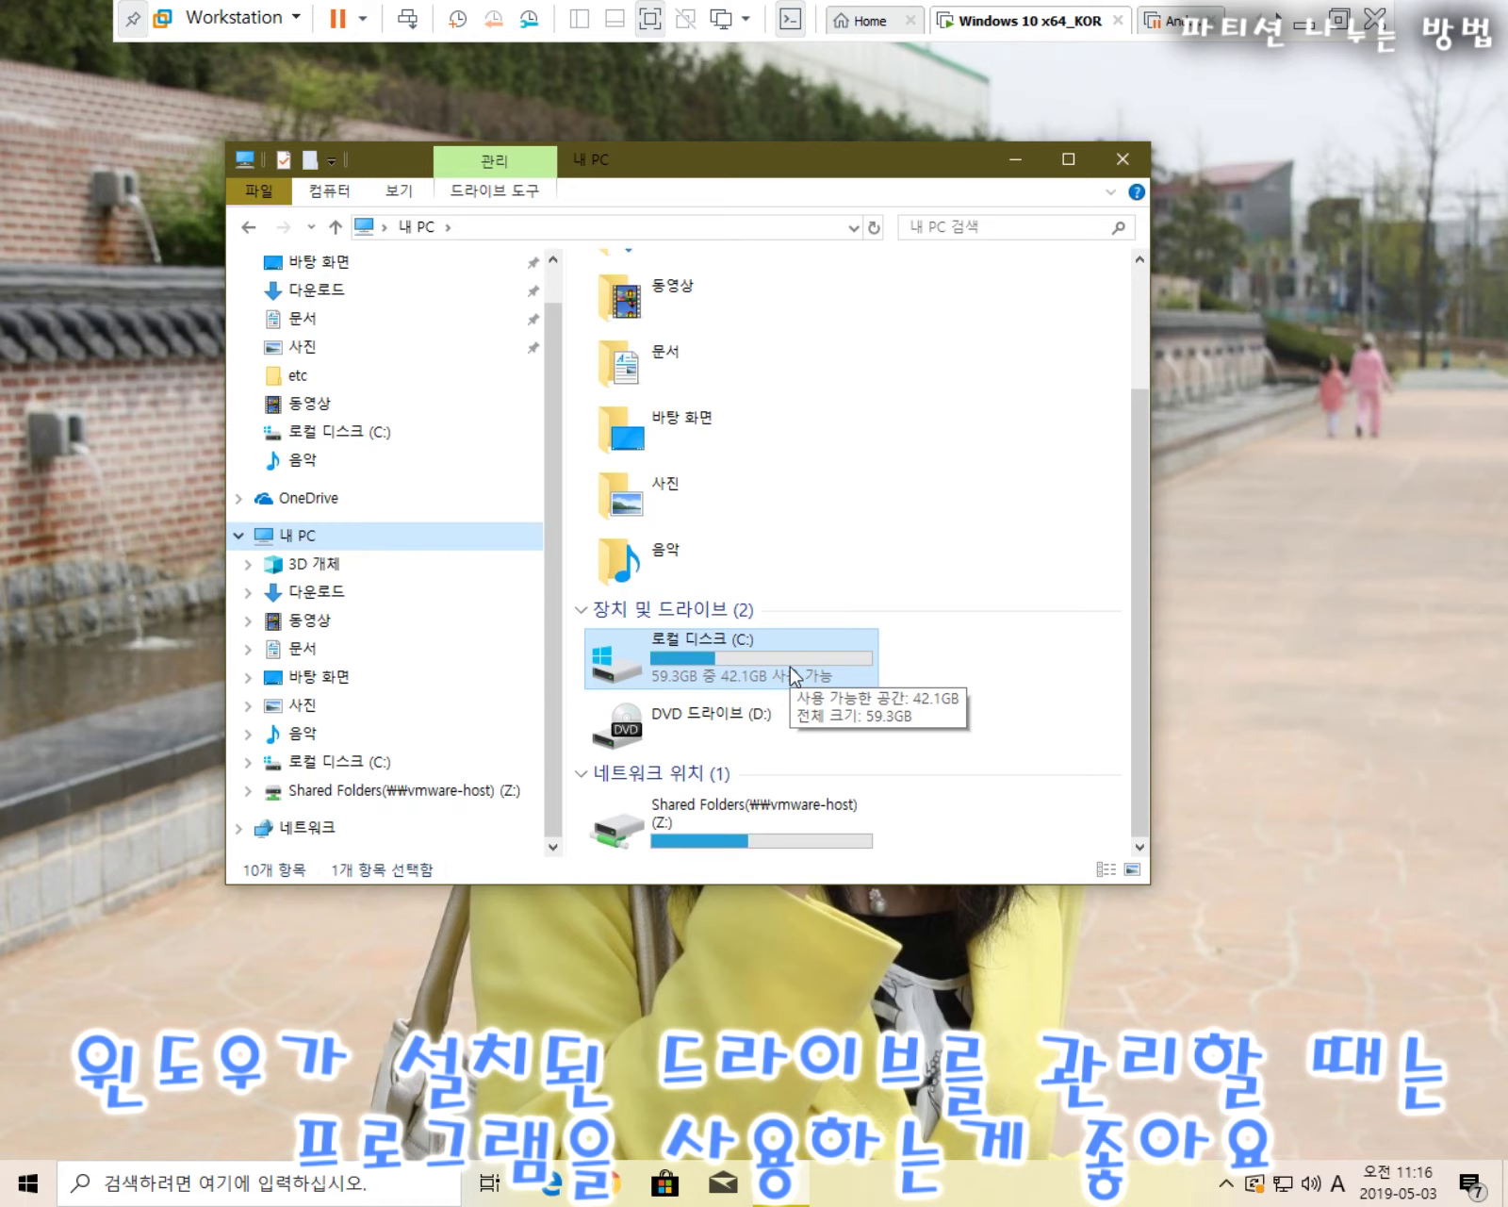
click(1135, 170)
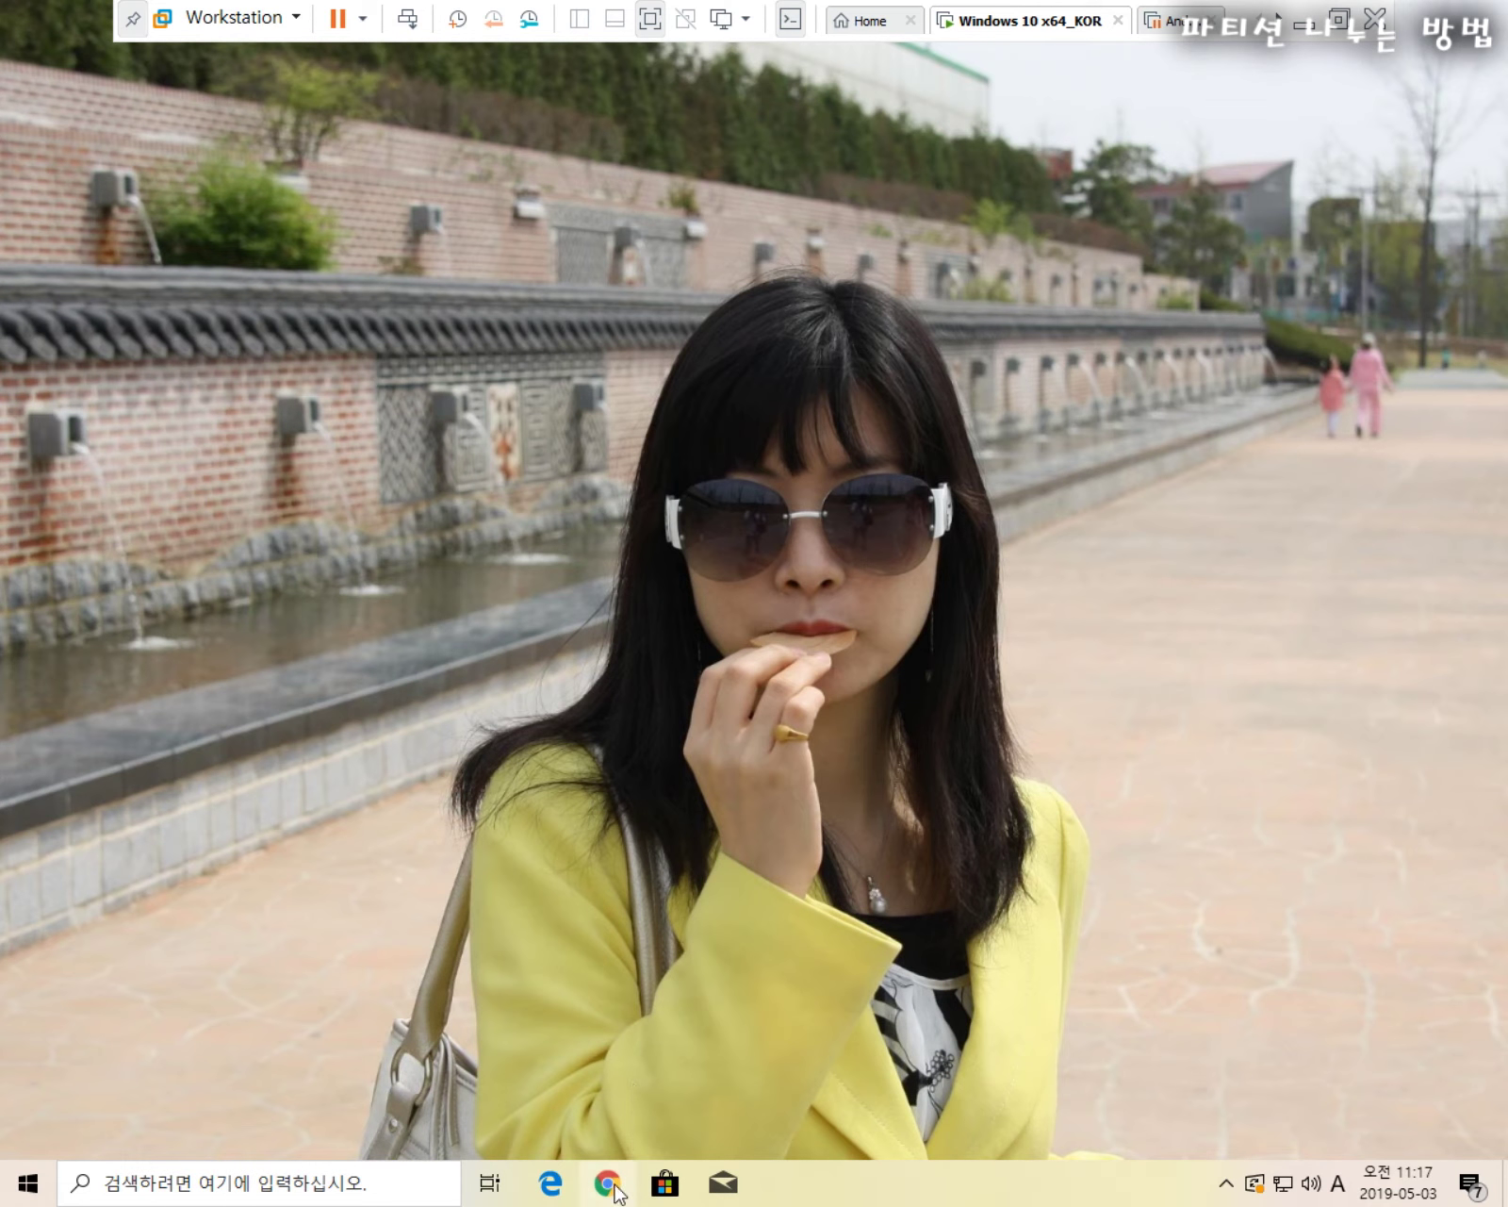
- Switch to Chrome and search Google for "aomei partition"
click(608, 1184)
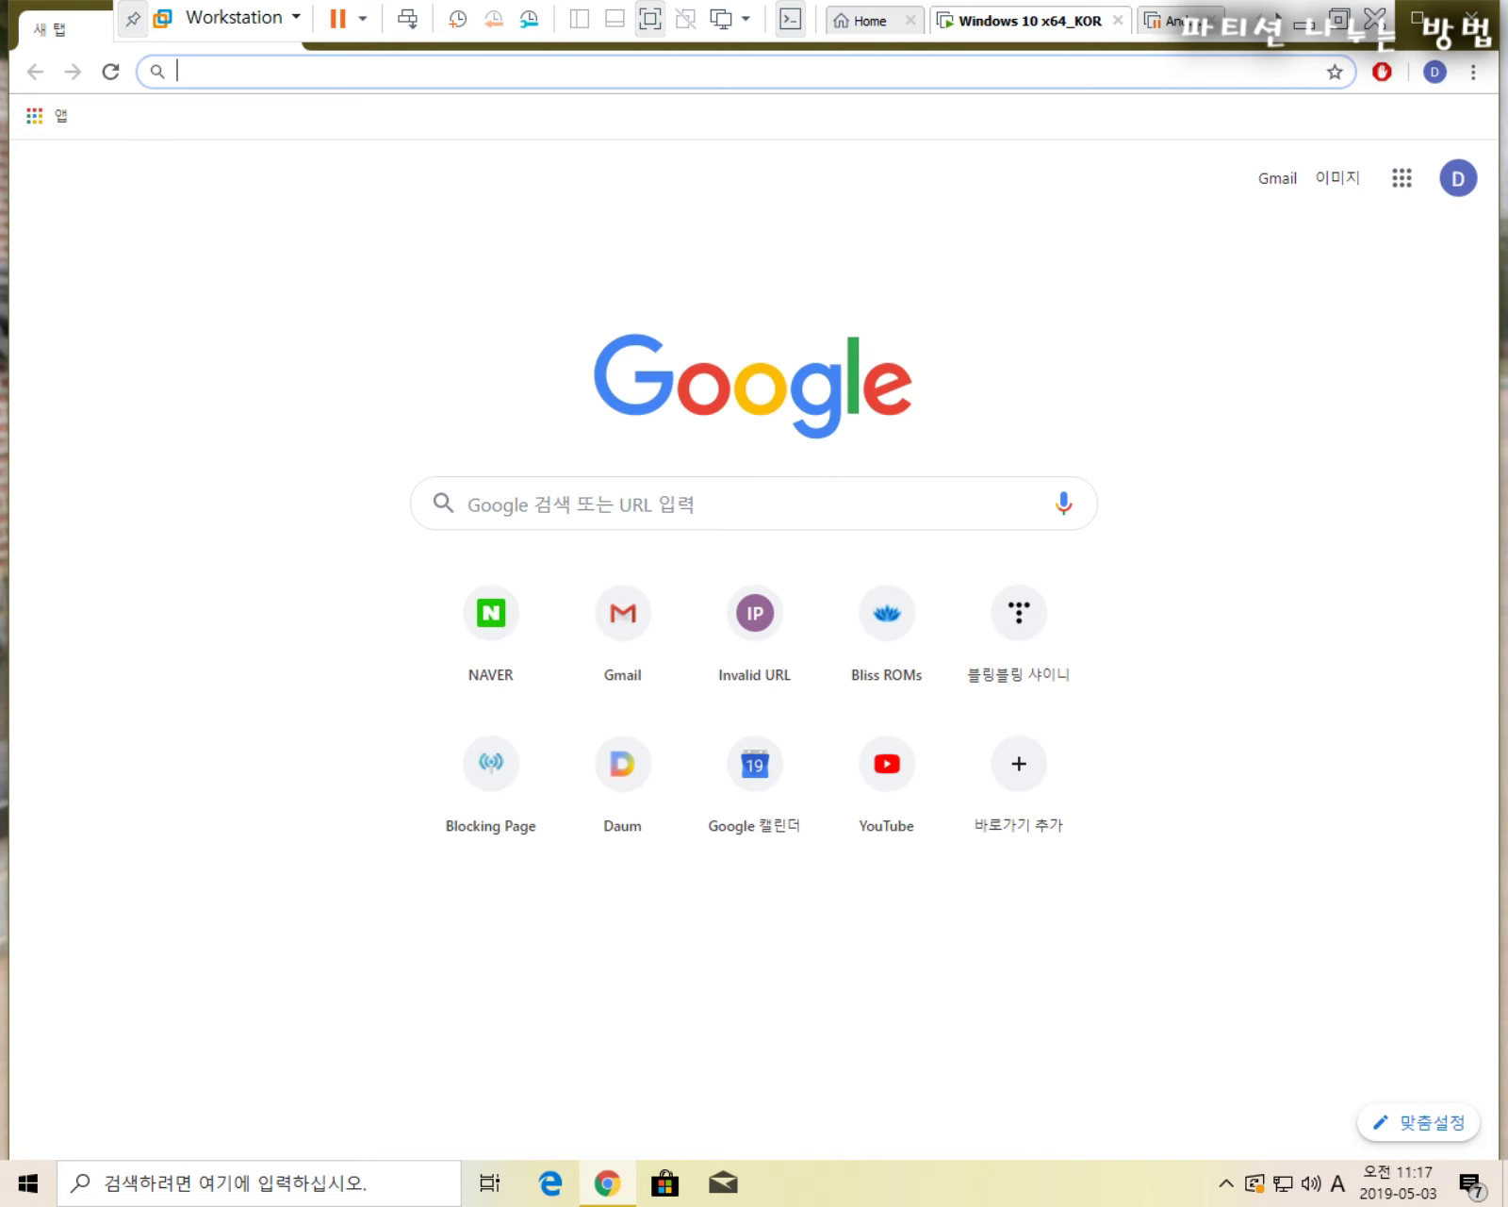
text(ao)
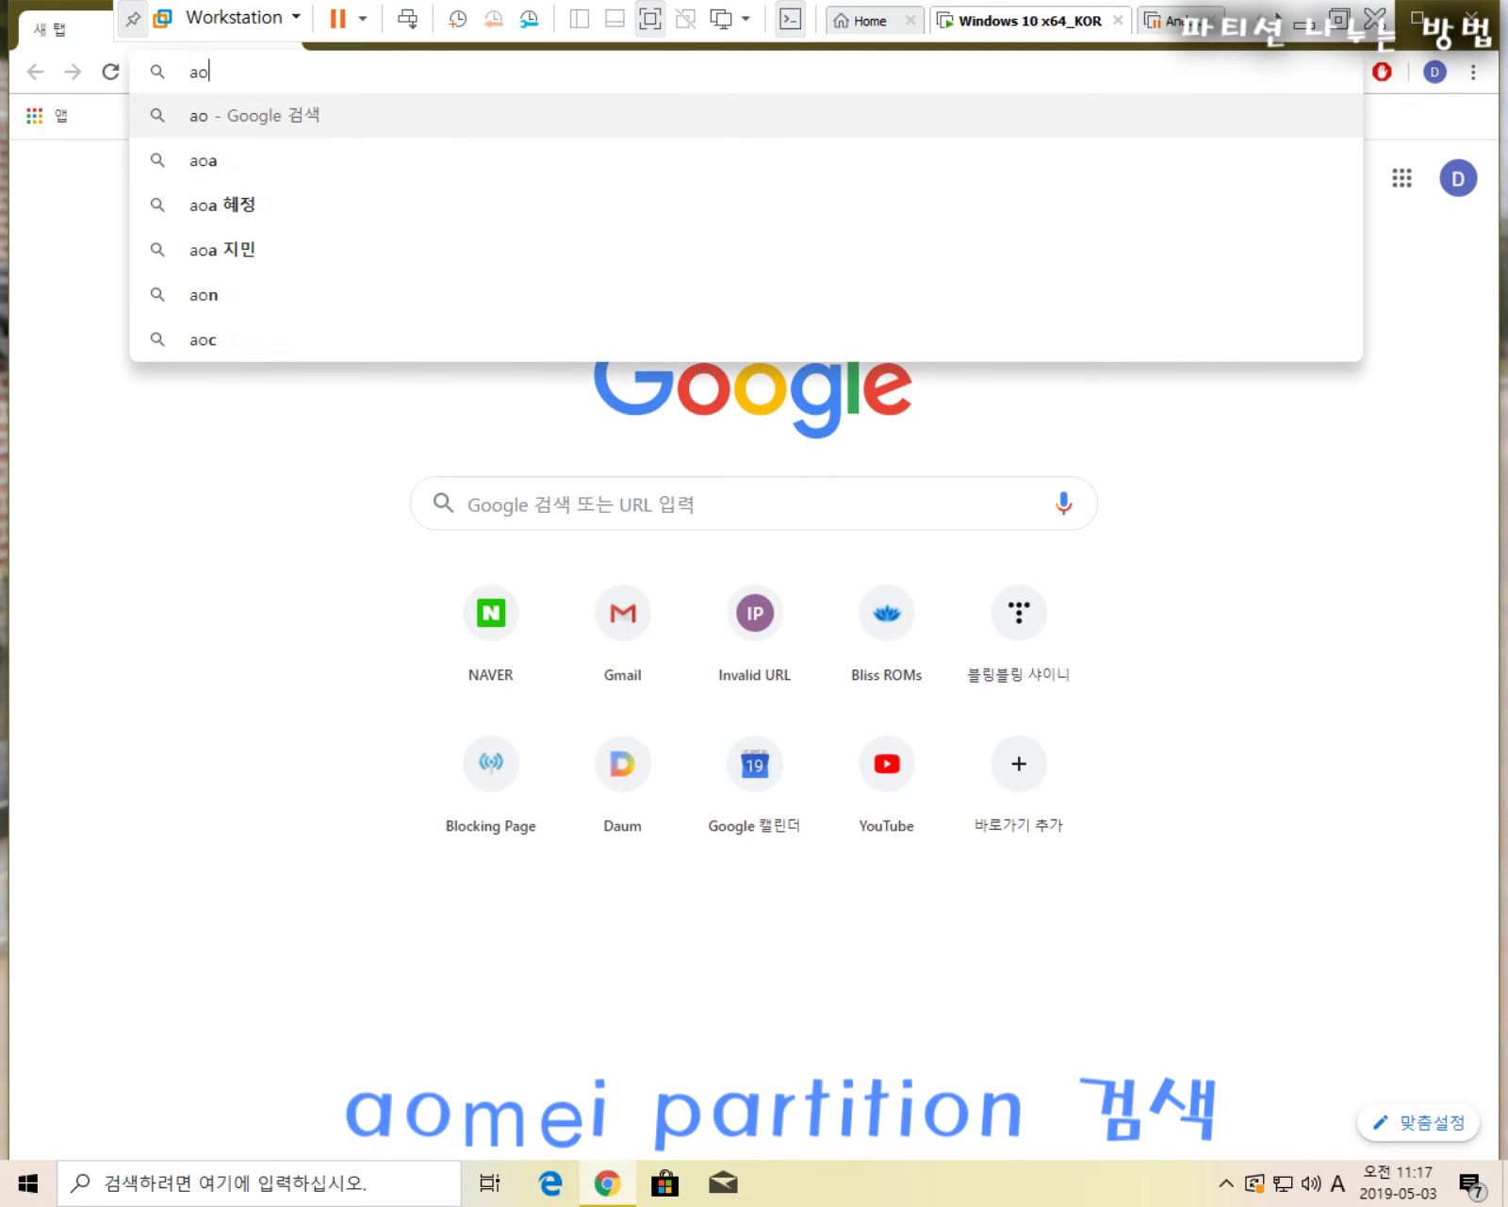
text(mei)
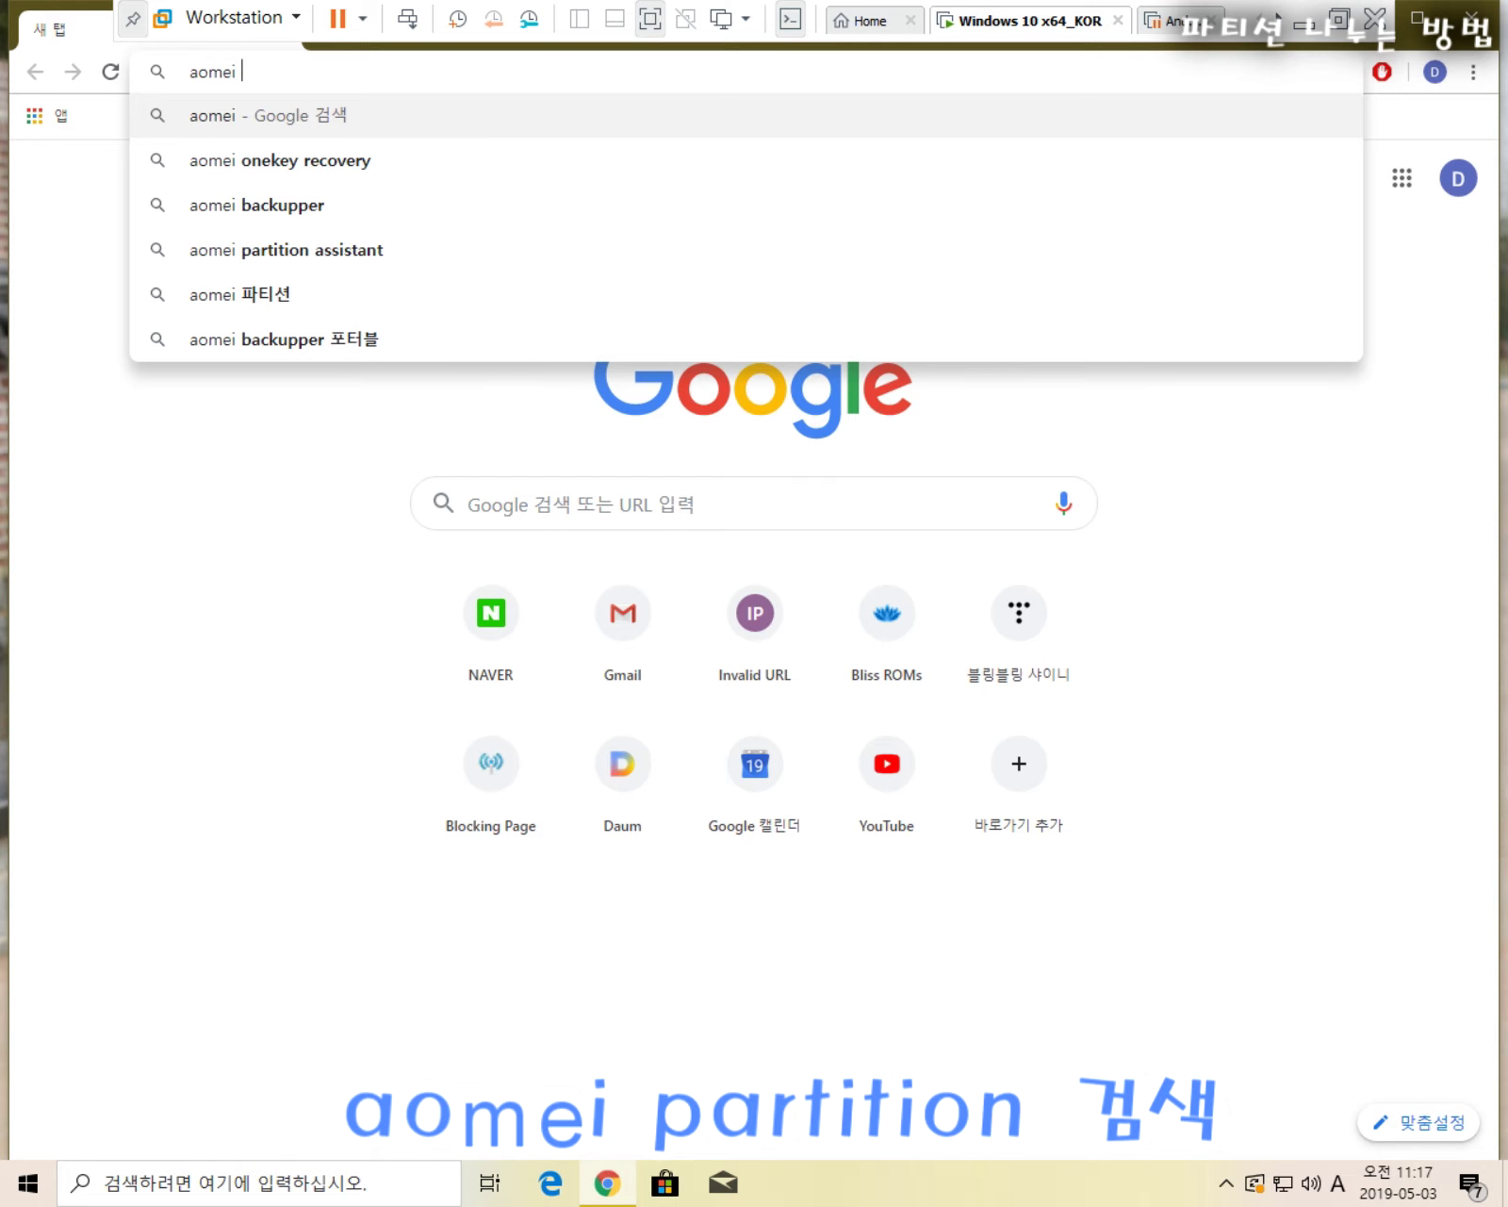
text( partition)
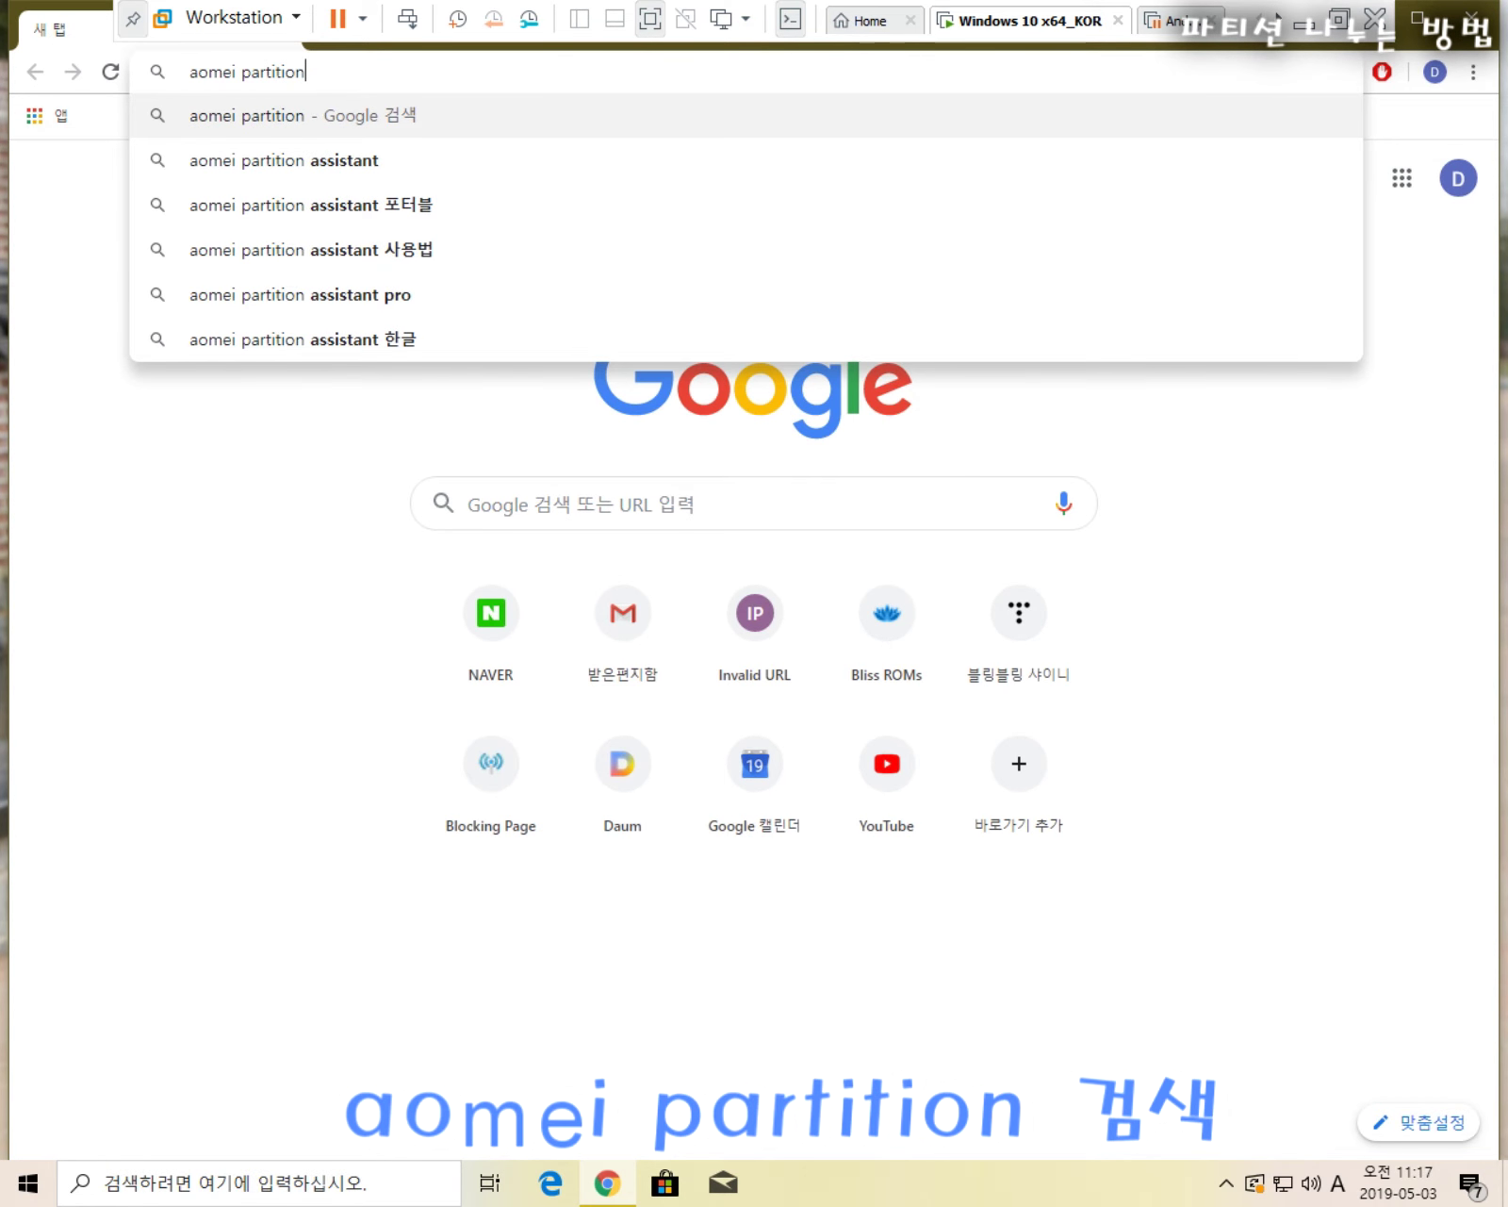
key(Return)
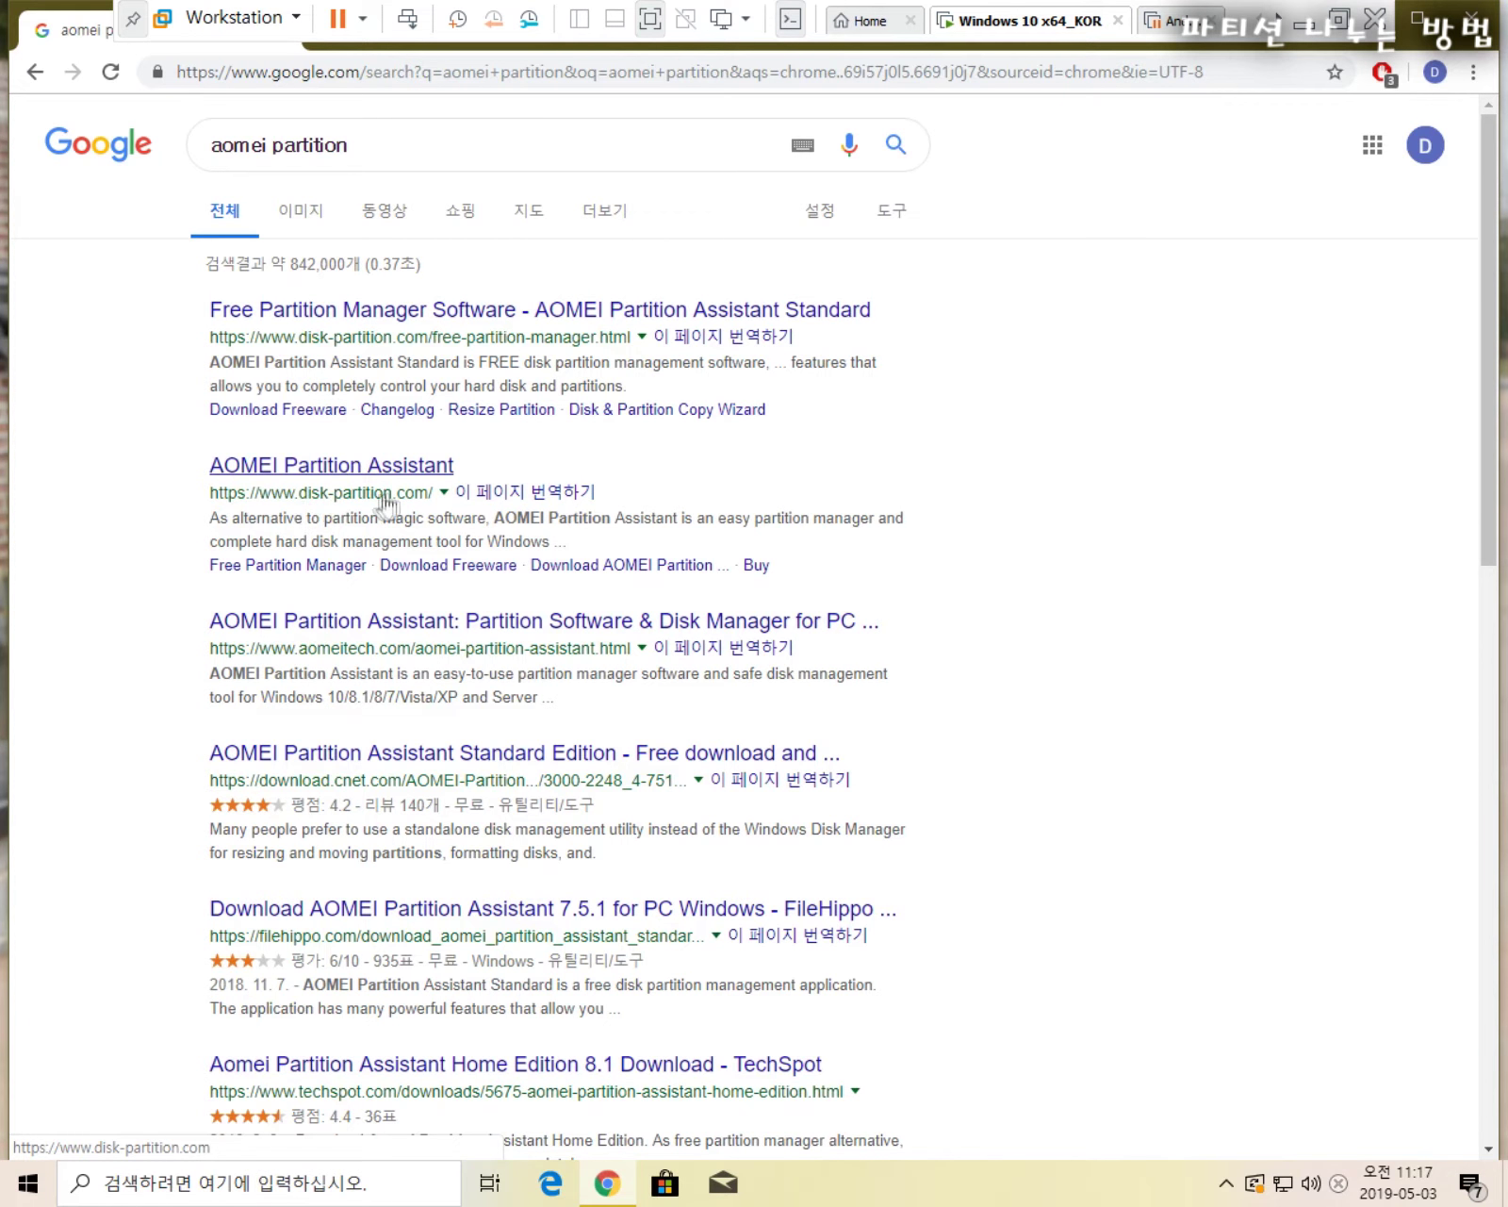
click(337, 478)
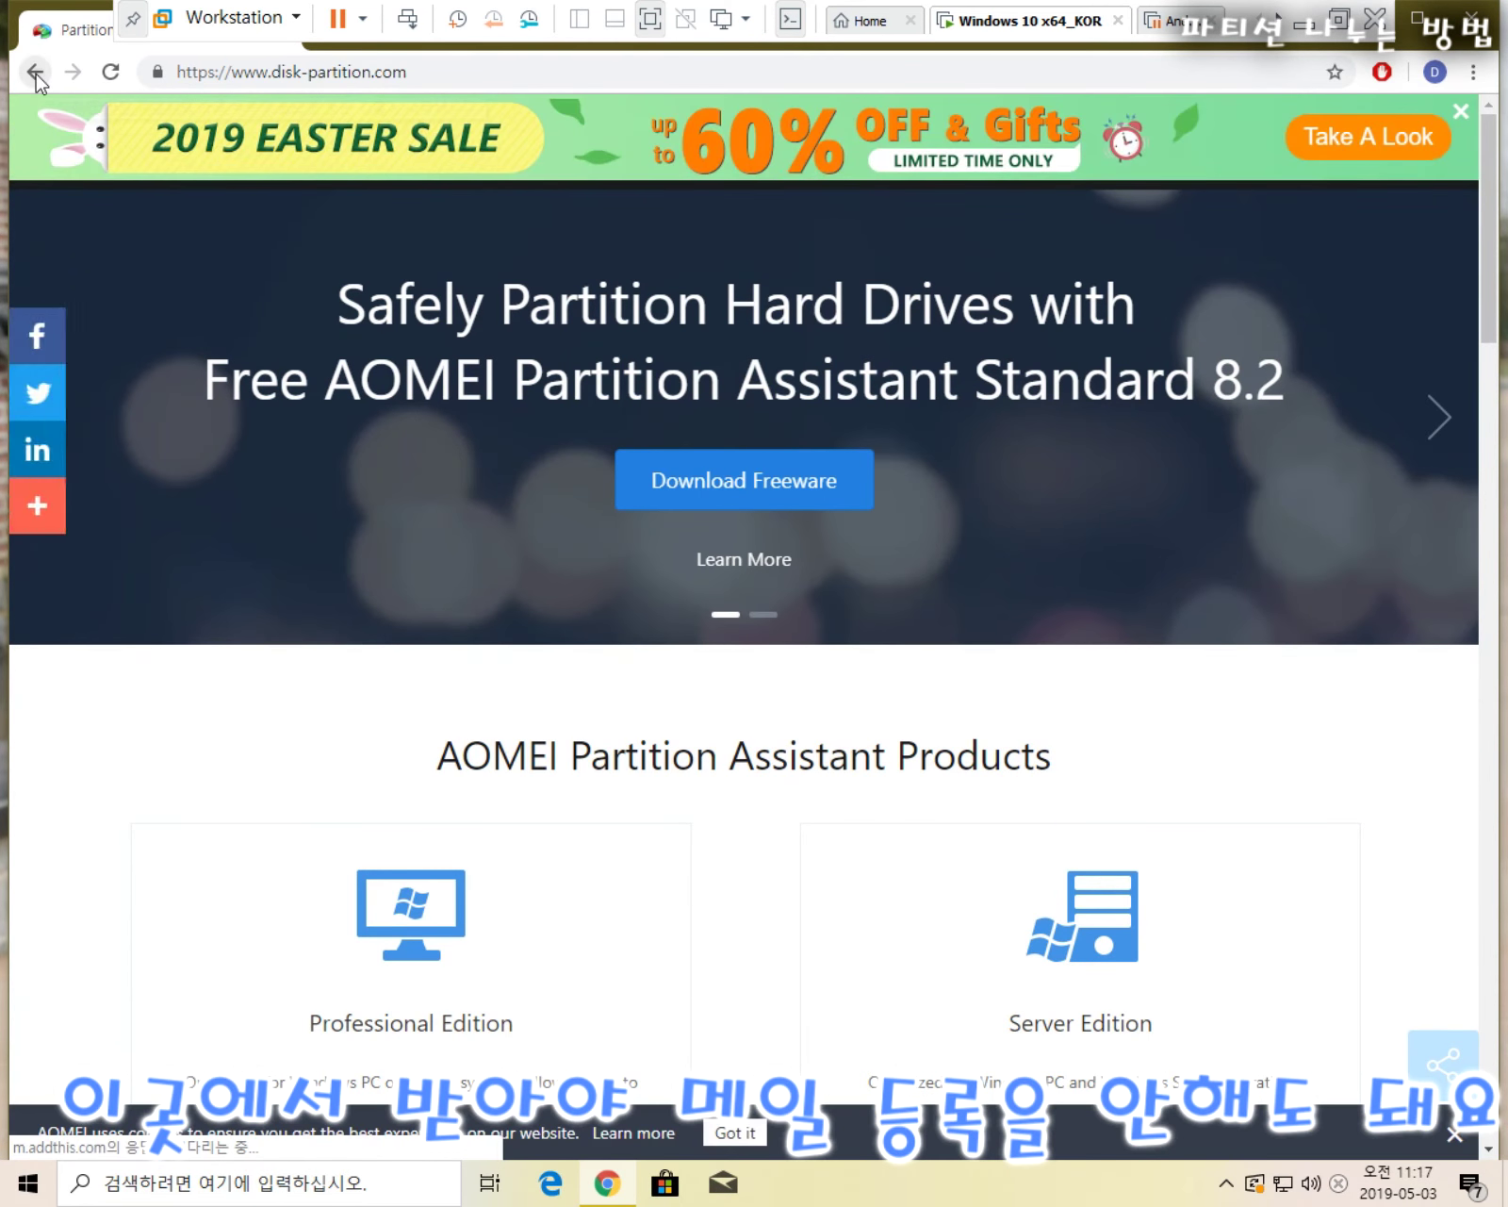
click(36, 72)
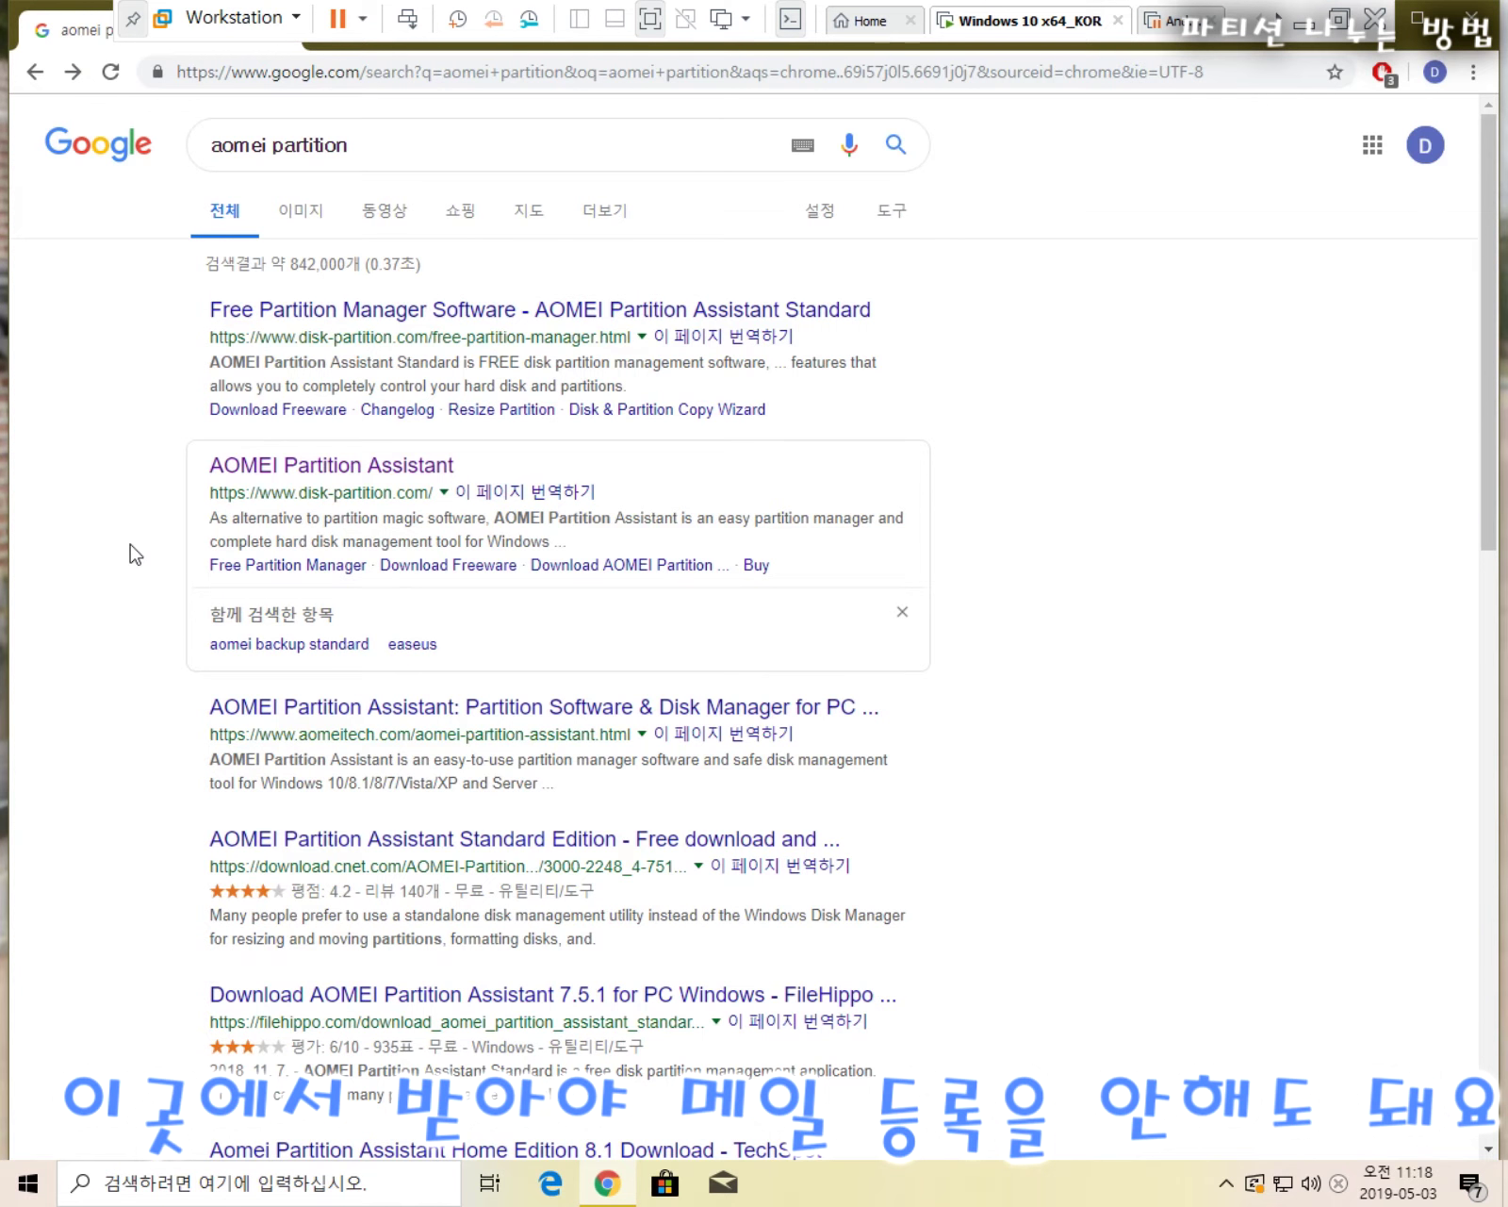
click(366, 472)
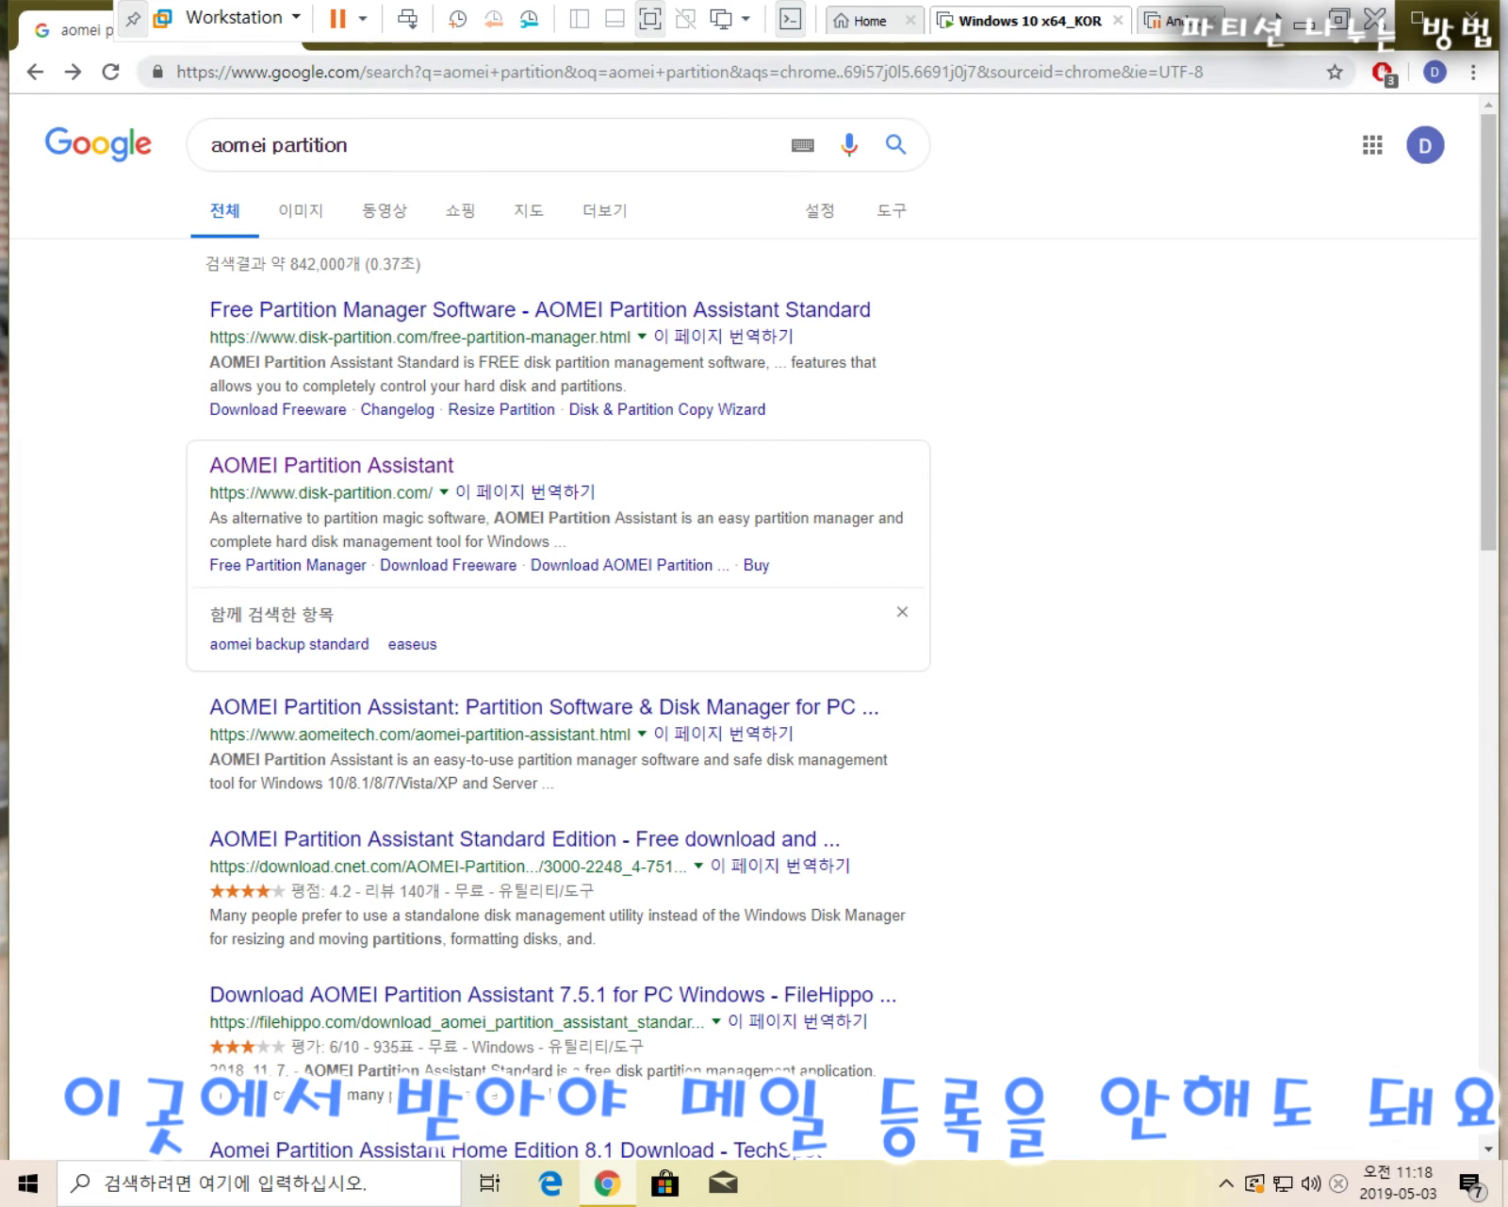
click(314, 475)
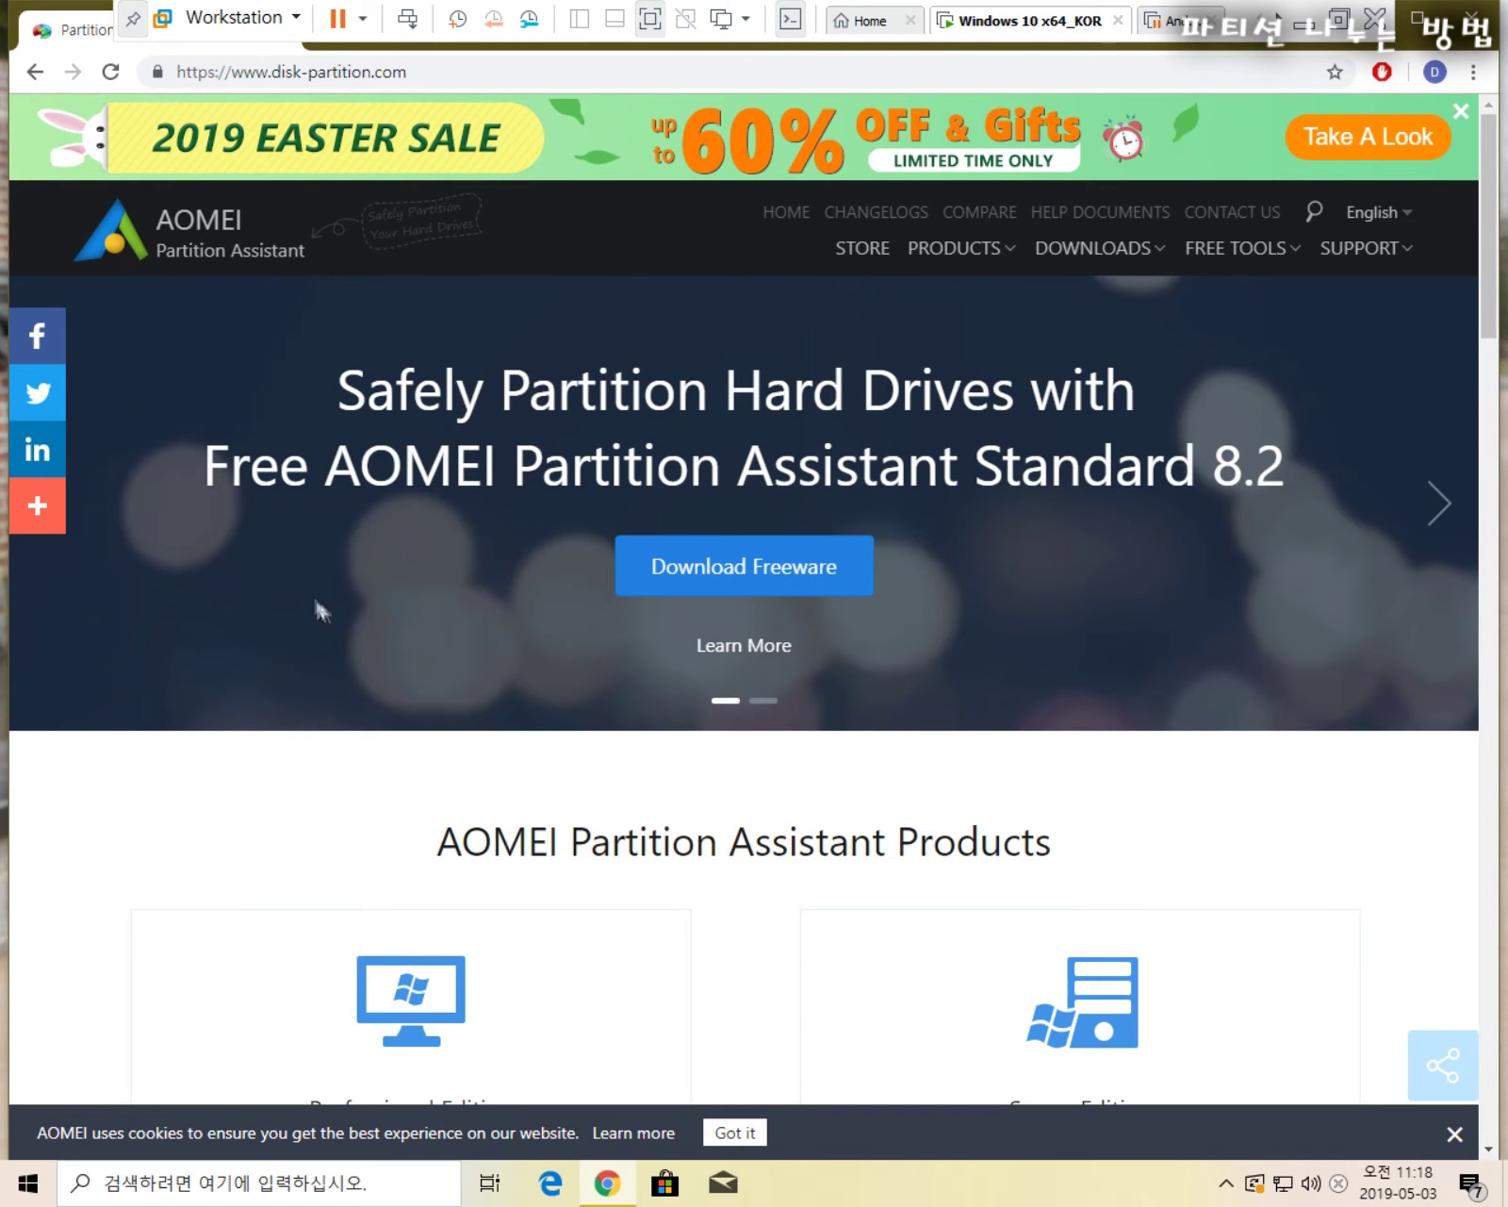
- Download the free AOMEI Partition Assistant Standard Edition and dismiss the Driver Booster offer
click(734, 589)
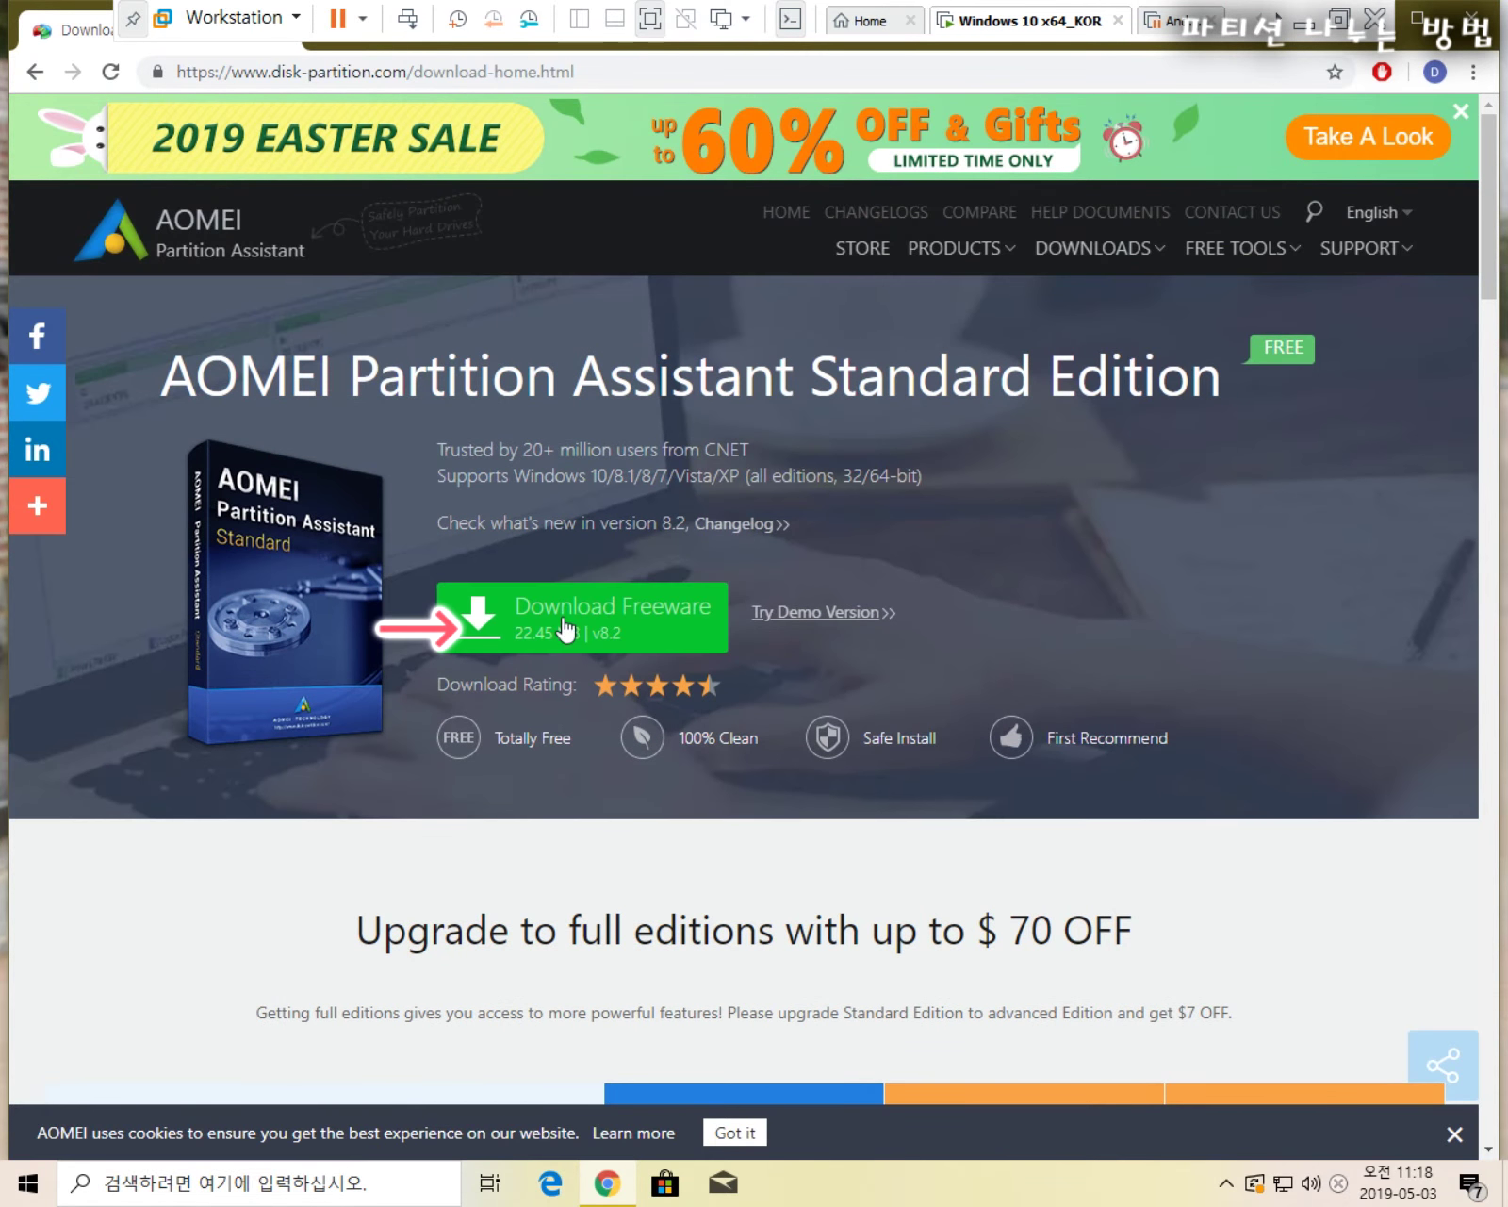
click(533, 625)
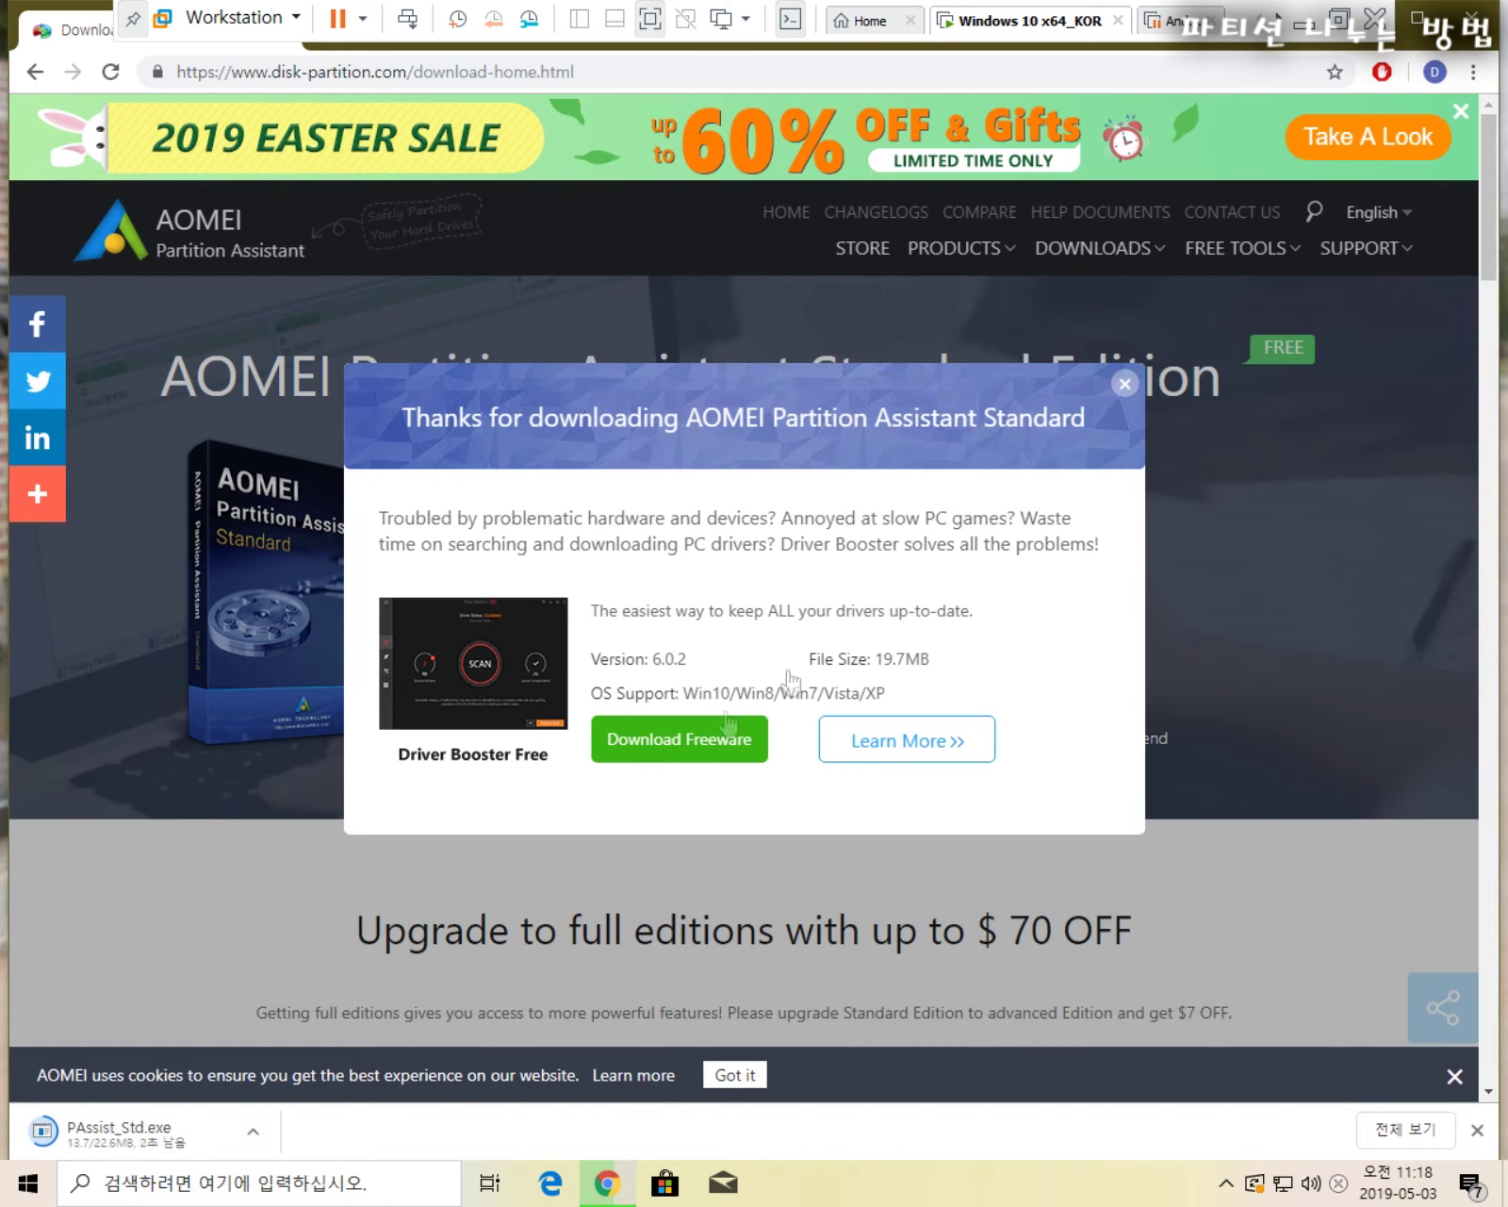
click(1123, 383)
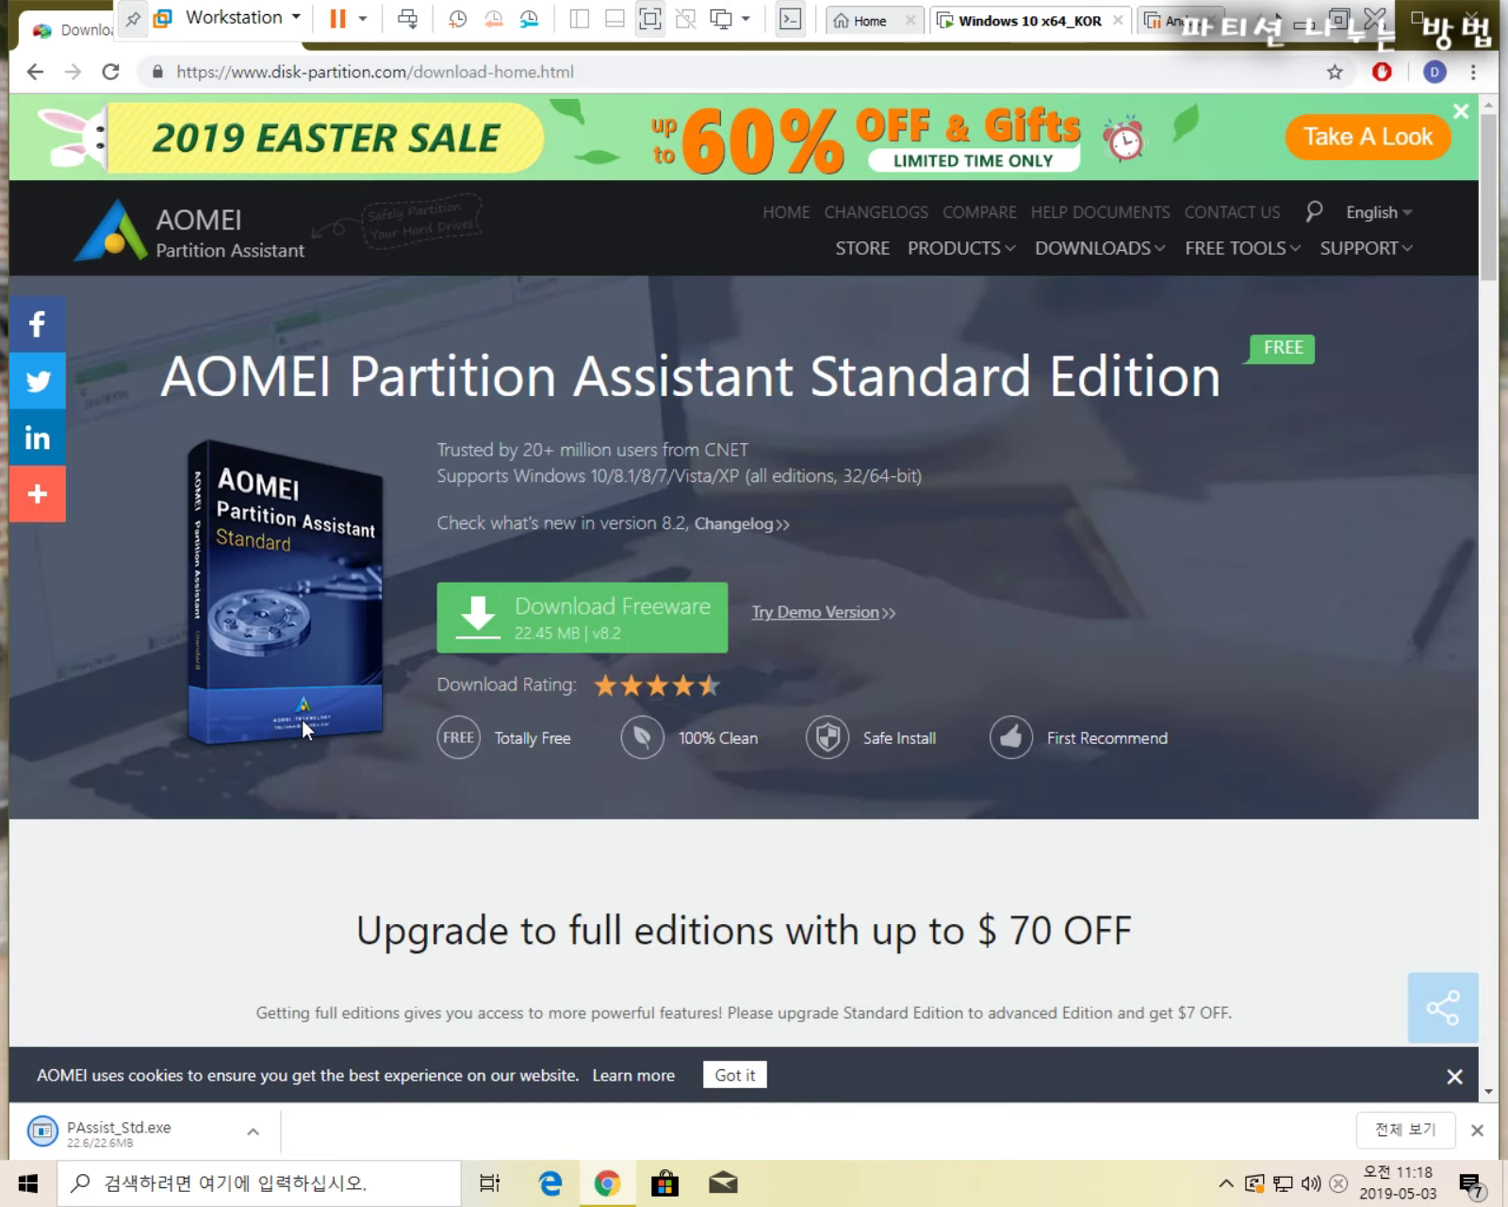
- Examine the feature and price comparison of the Standard, Professional and Server editions on the download page
scroll(300, 716, down, 1)
scroll(301, 716, down, 5)
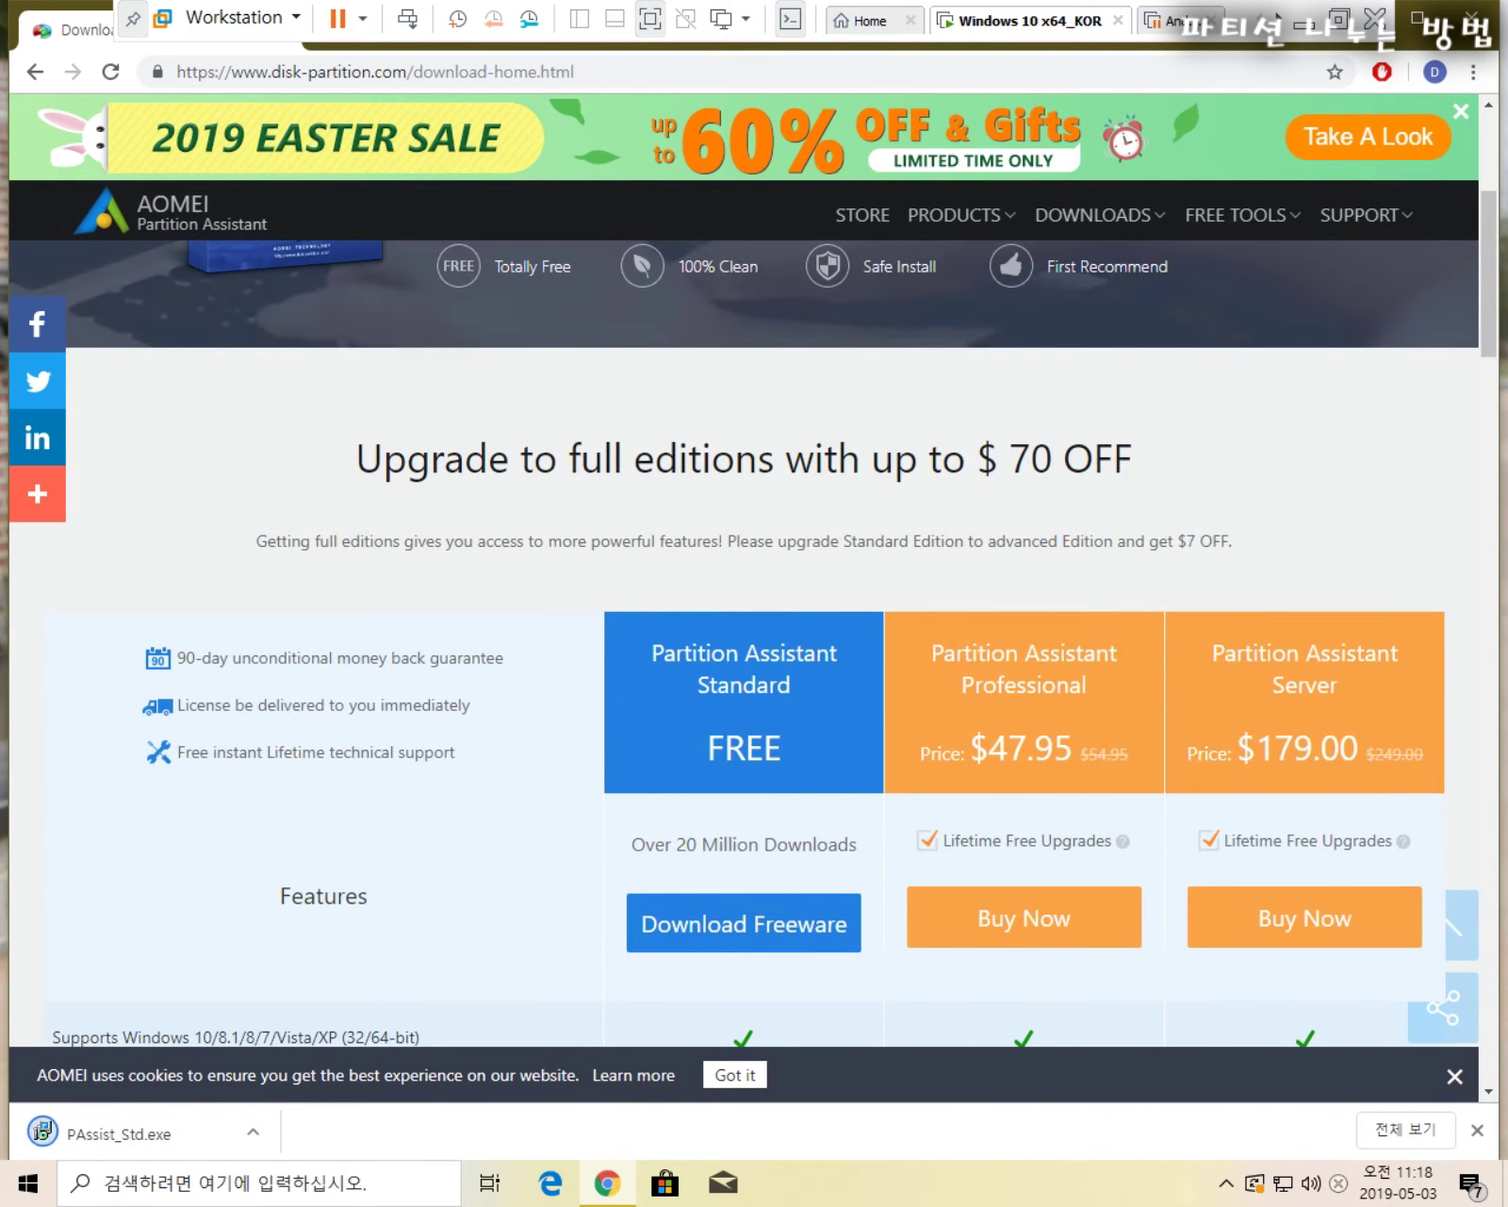
scroll(895, 660, down, 1)
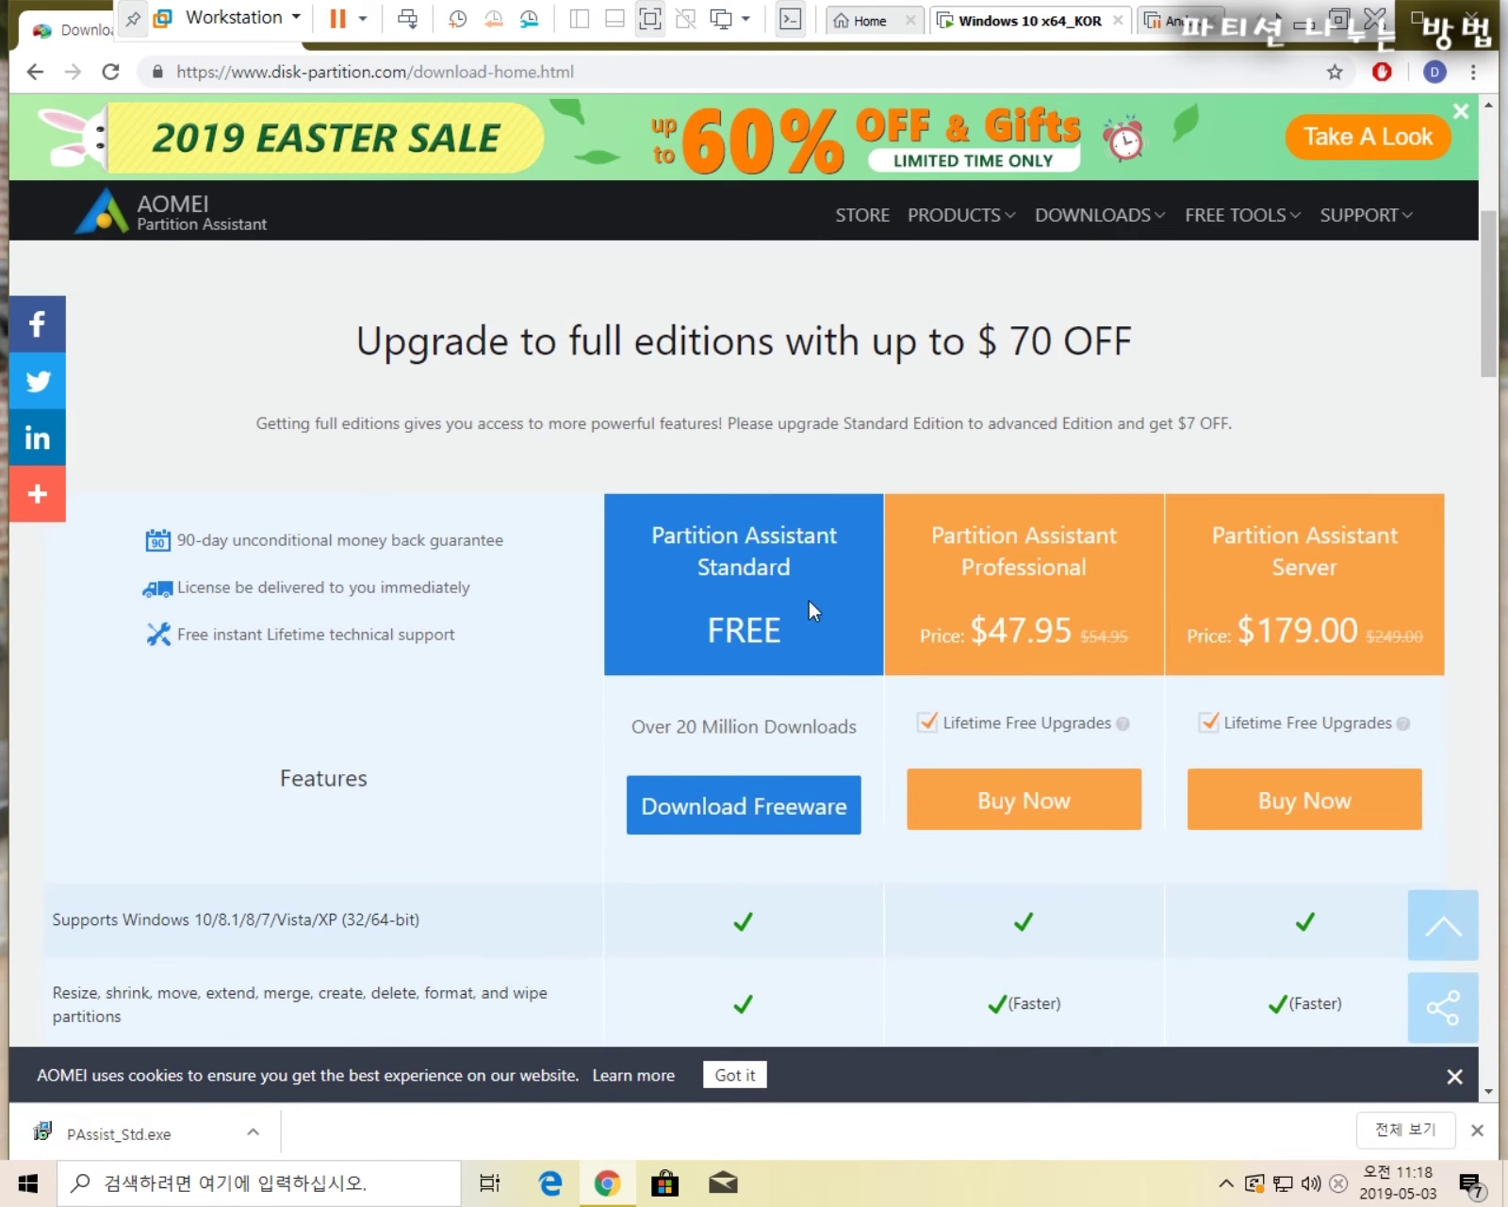
scroll(809, 602, down, 8)
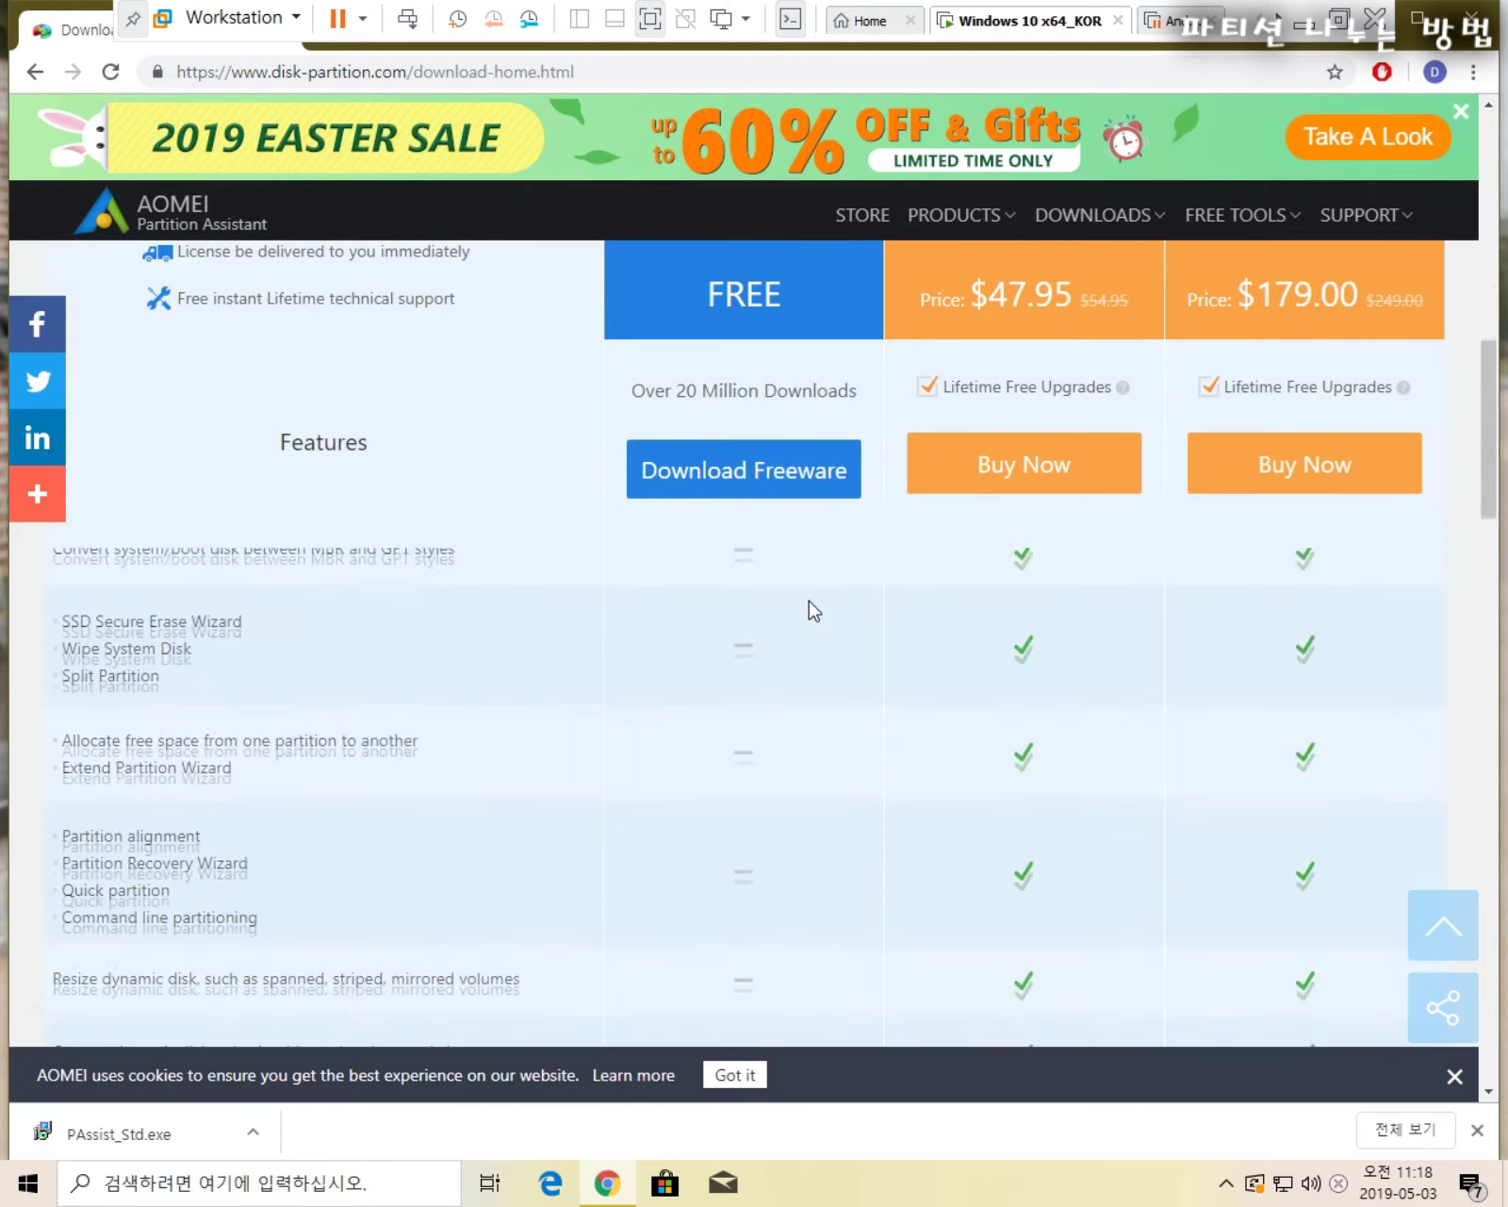
scroll(808, 603, up, 10)
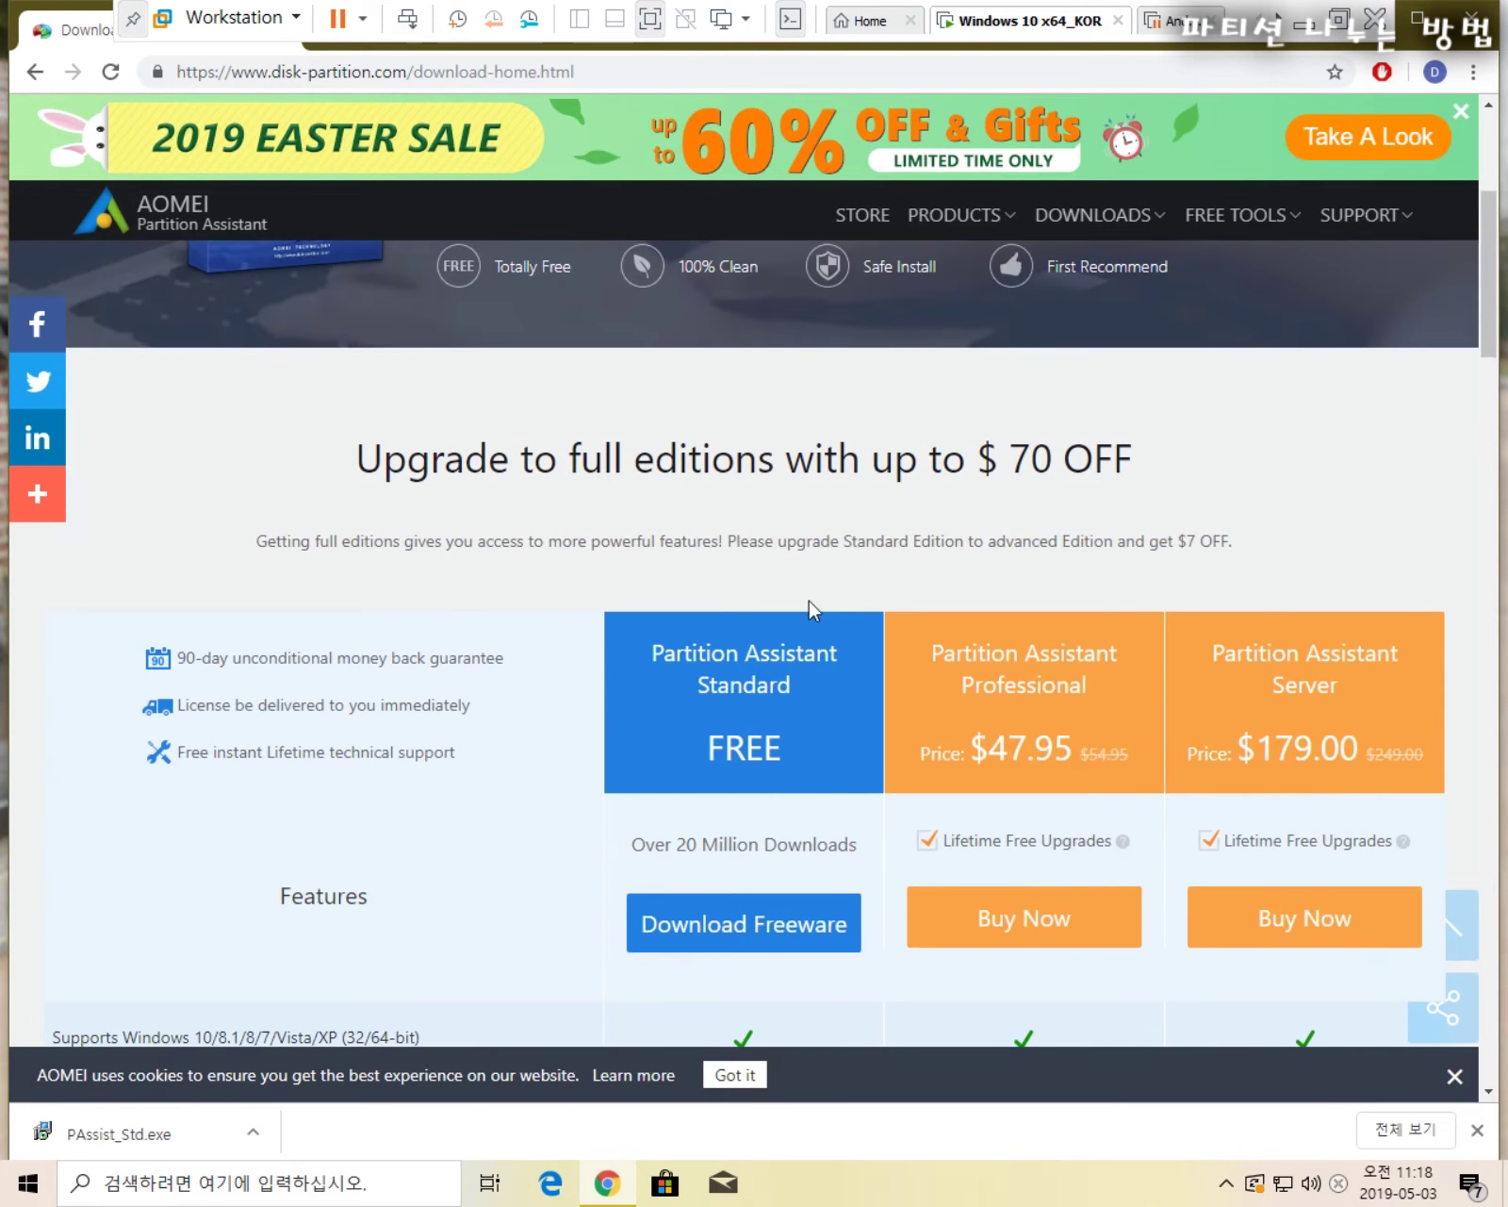
scroll(763, 656, down, 5)
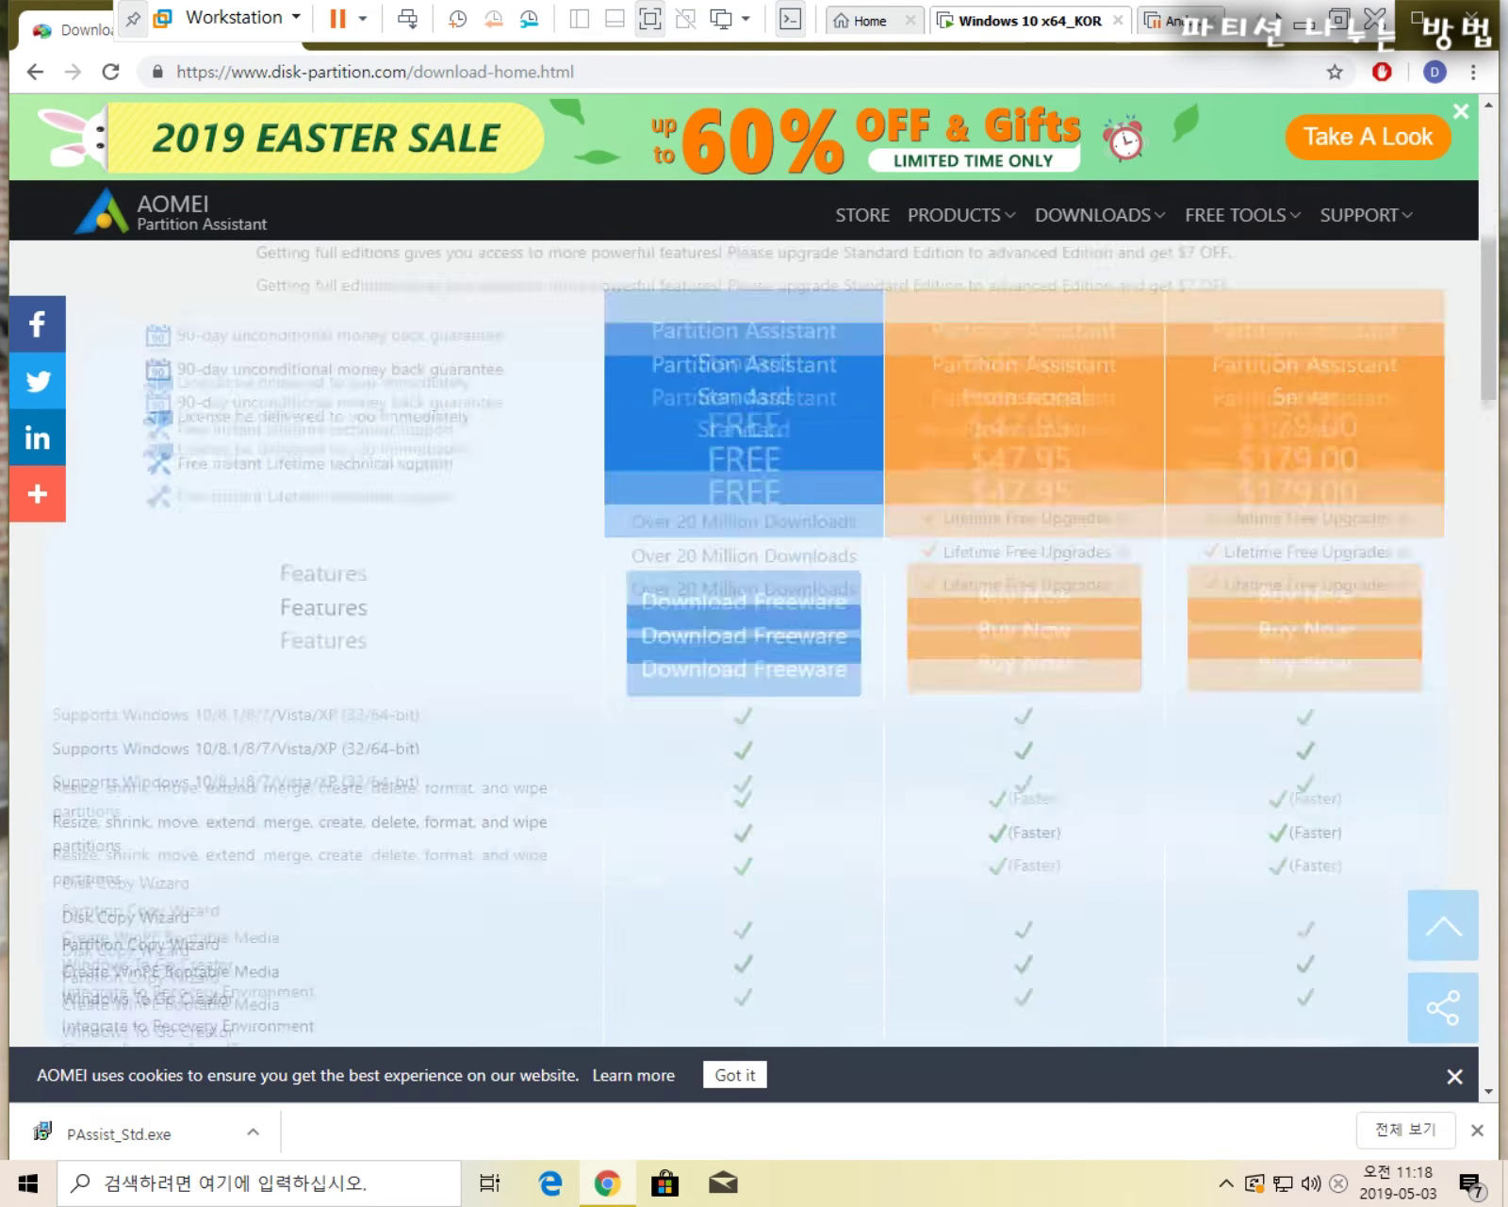
scroll(769, 667, up, 7)
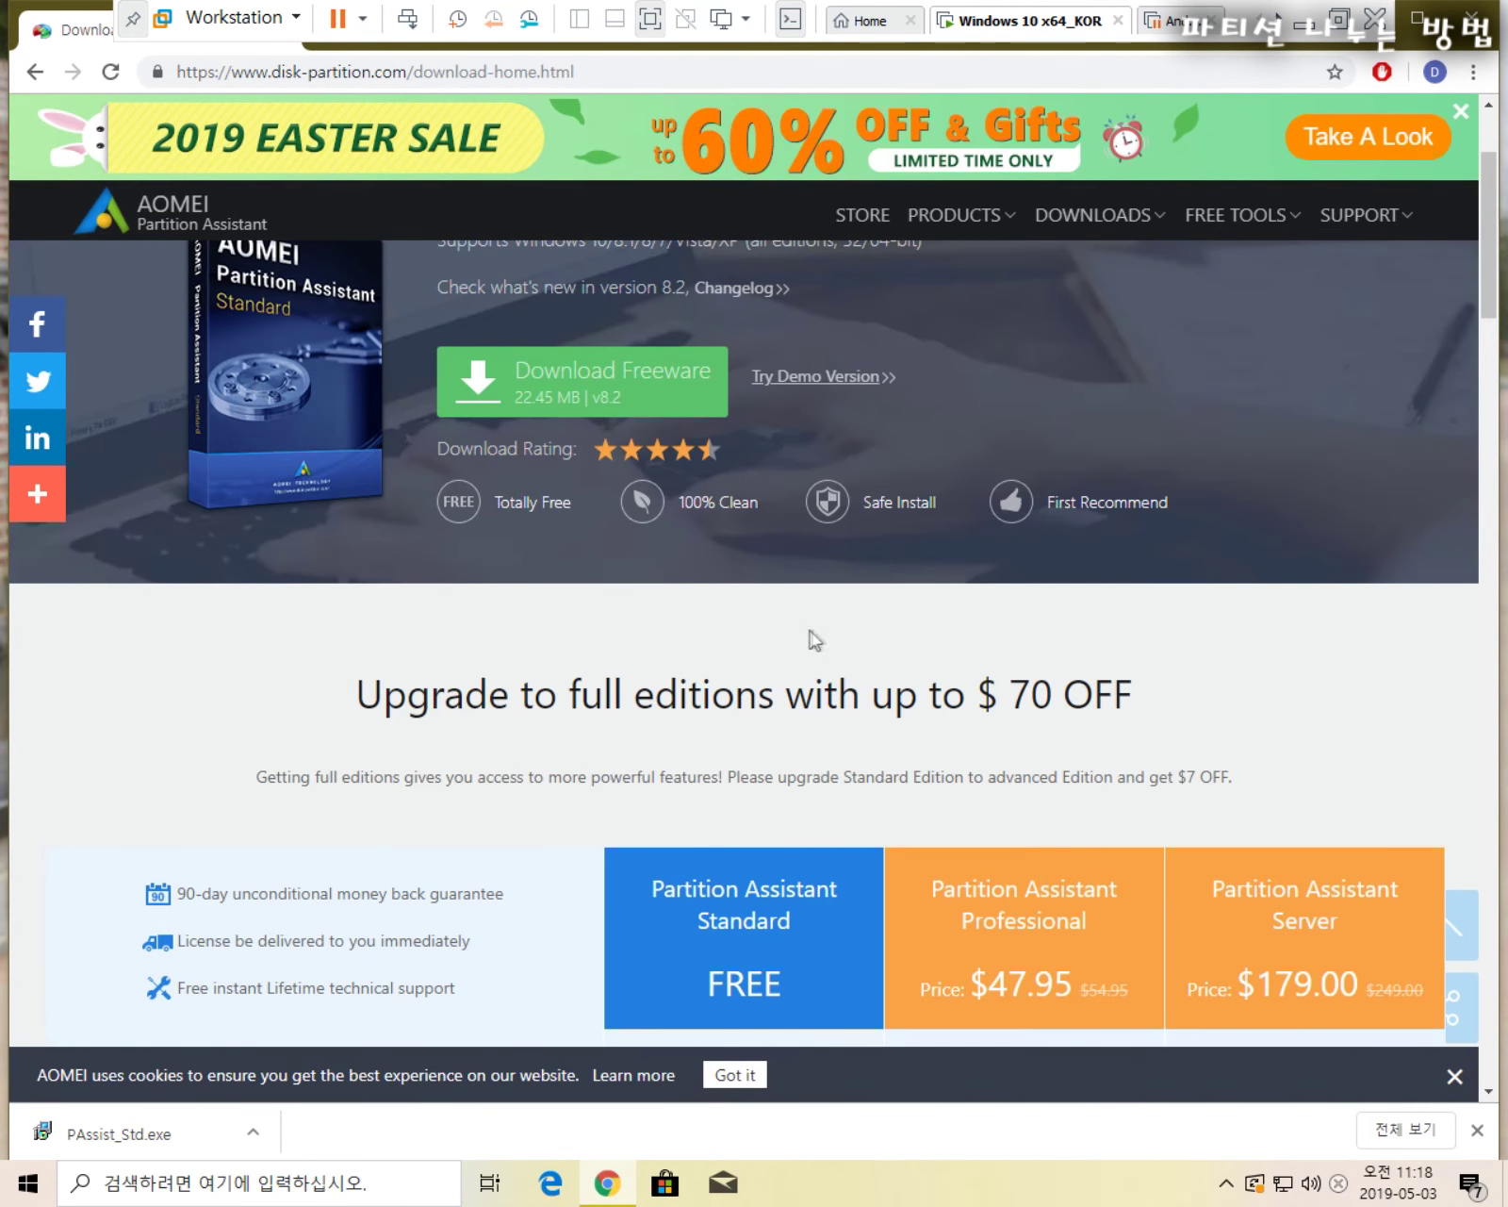
scroll(808, 634, down, 1)
scroll(639, 707, down, 1)
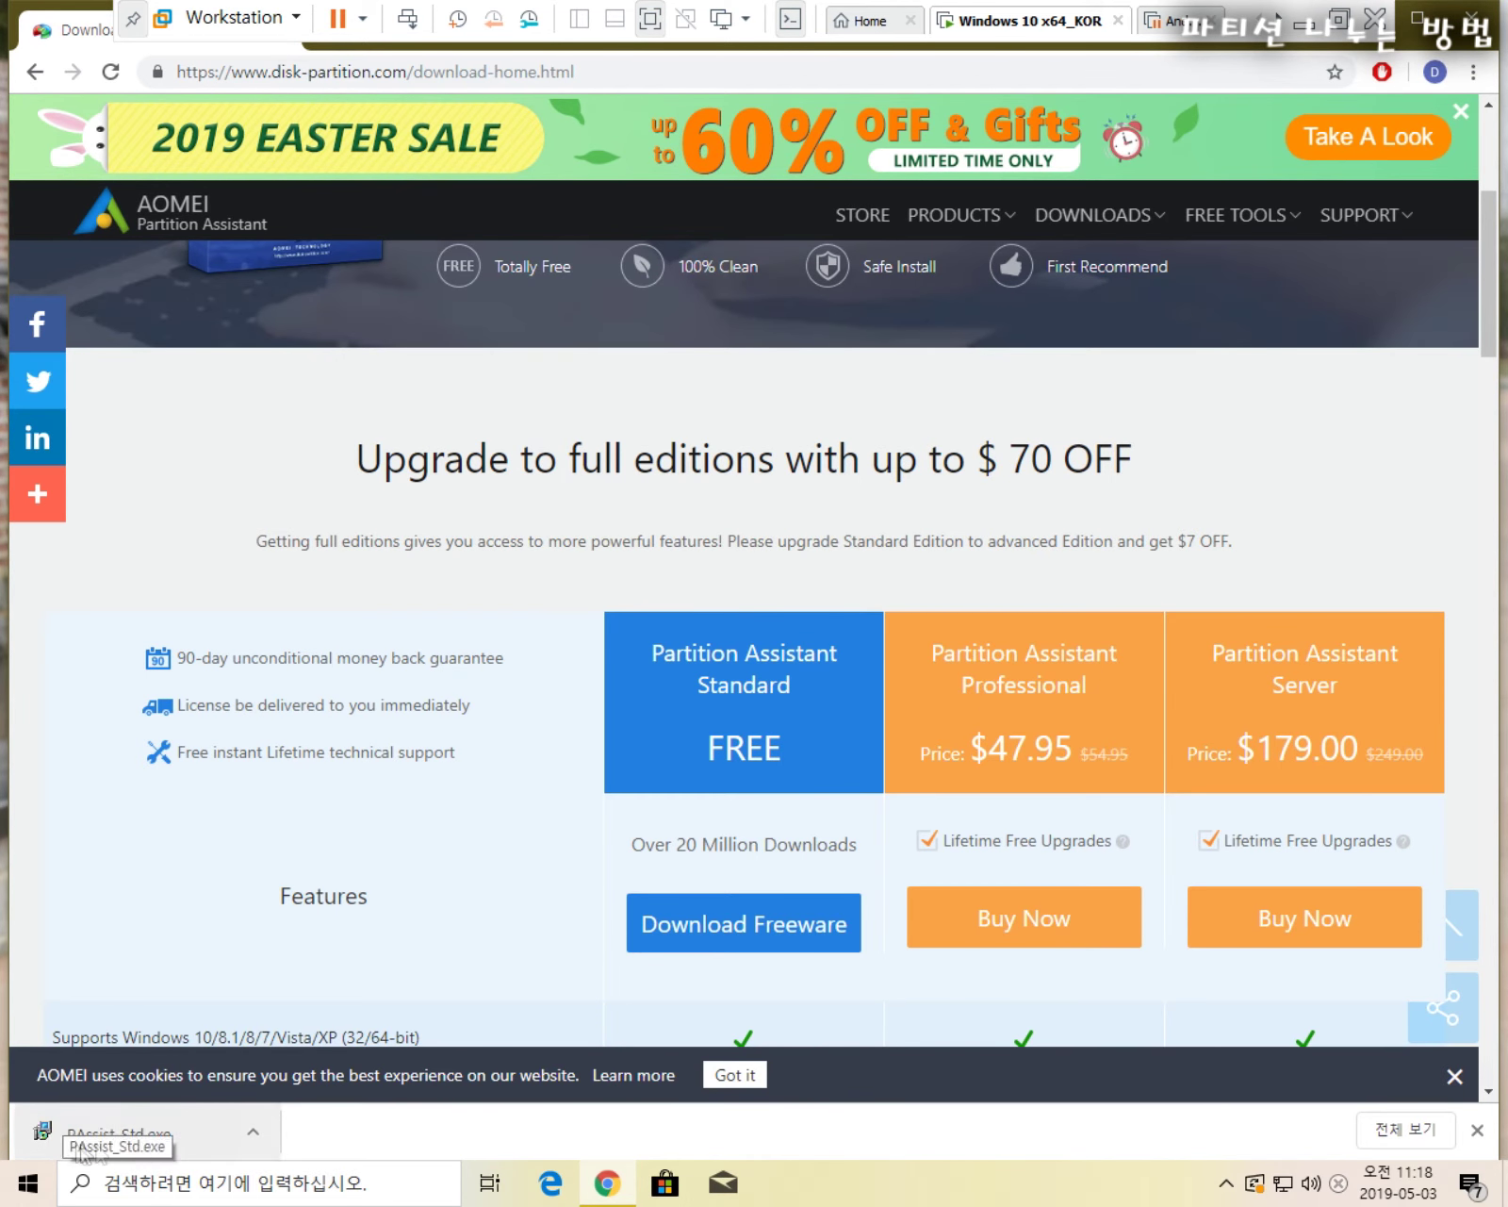
- Run the downloaded PAssist_Std.exe installer with administrator approval, choose English as the setup language and skip the Advanced Edition offer
click(140, 1148)
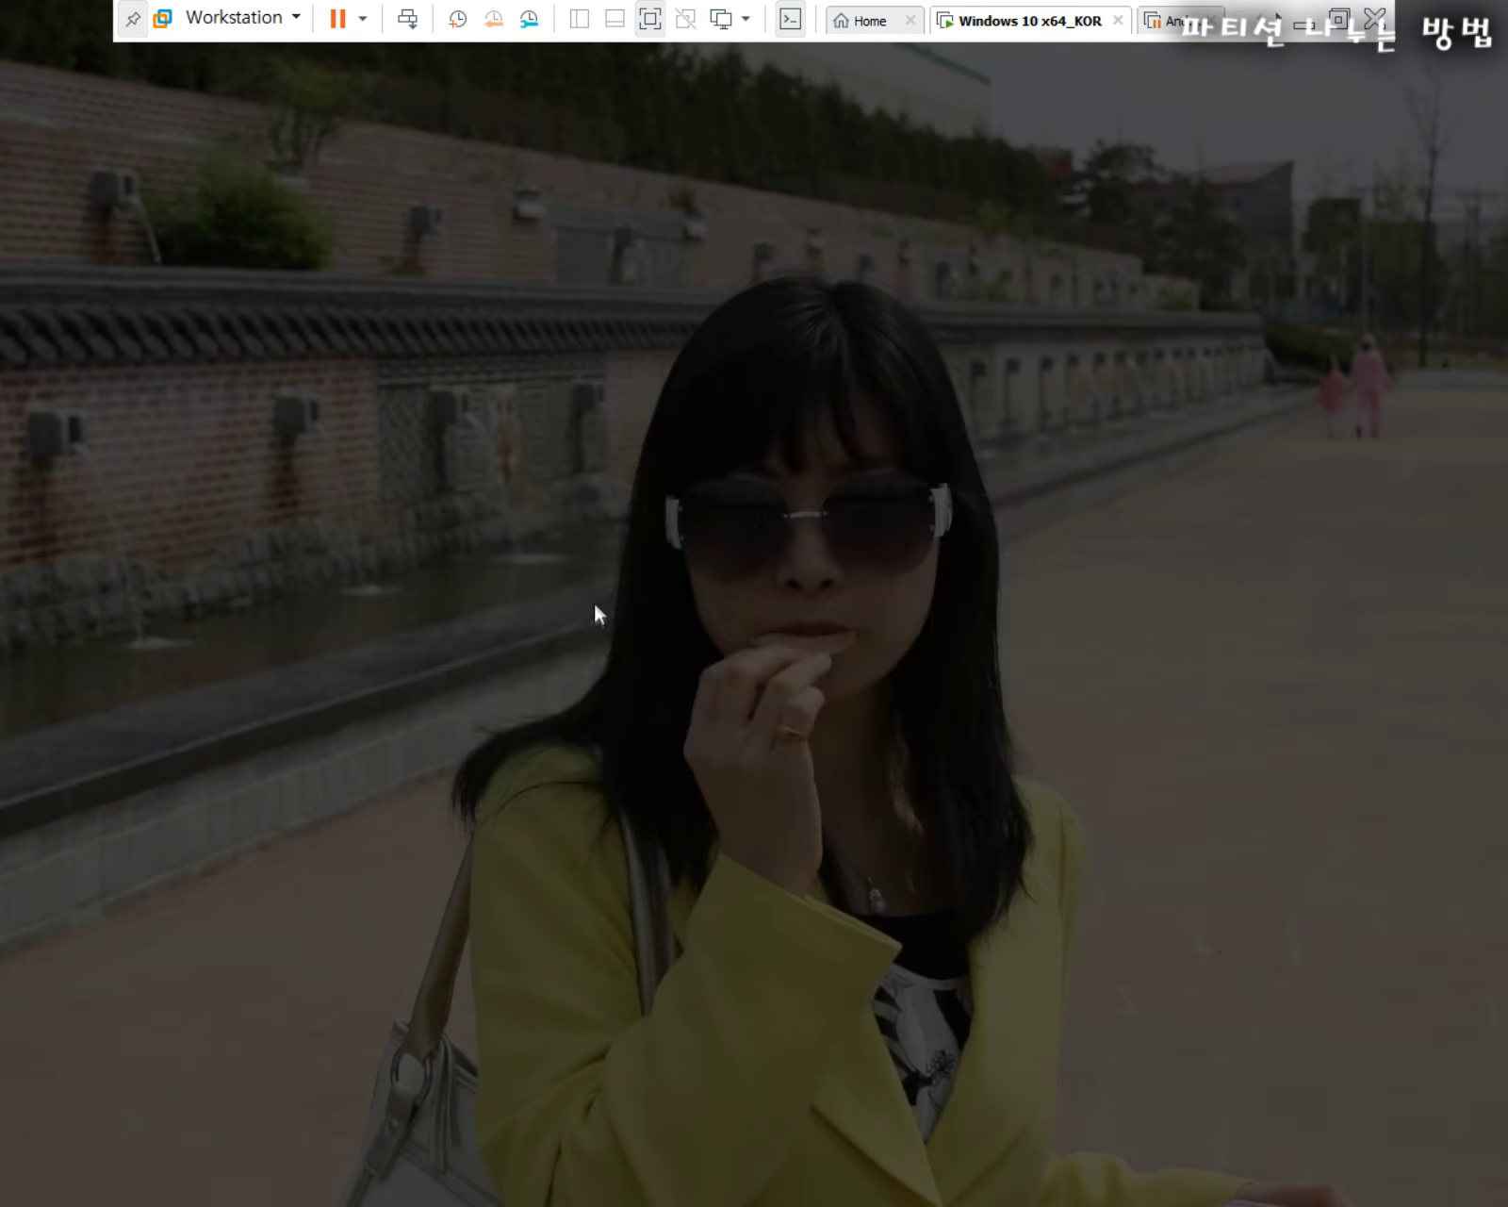
click(654, 756)
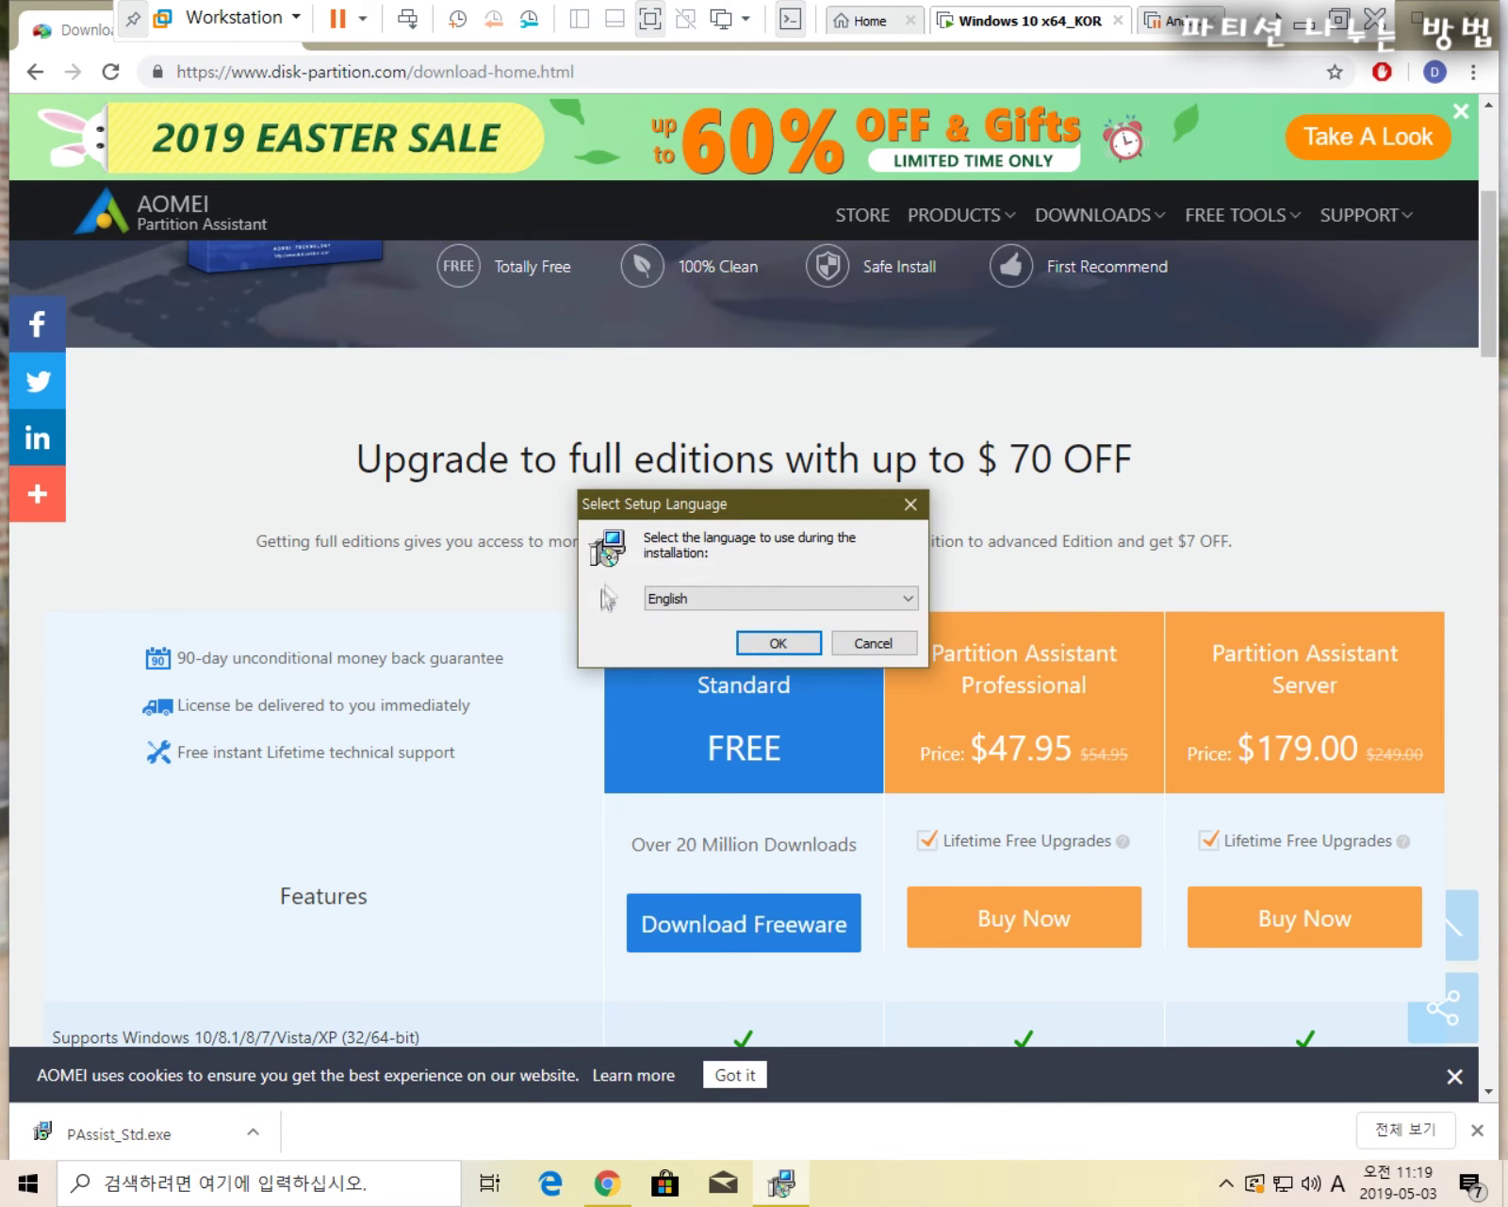
click(766, 603)
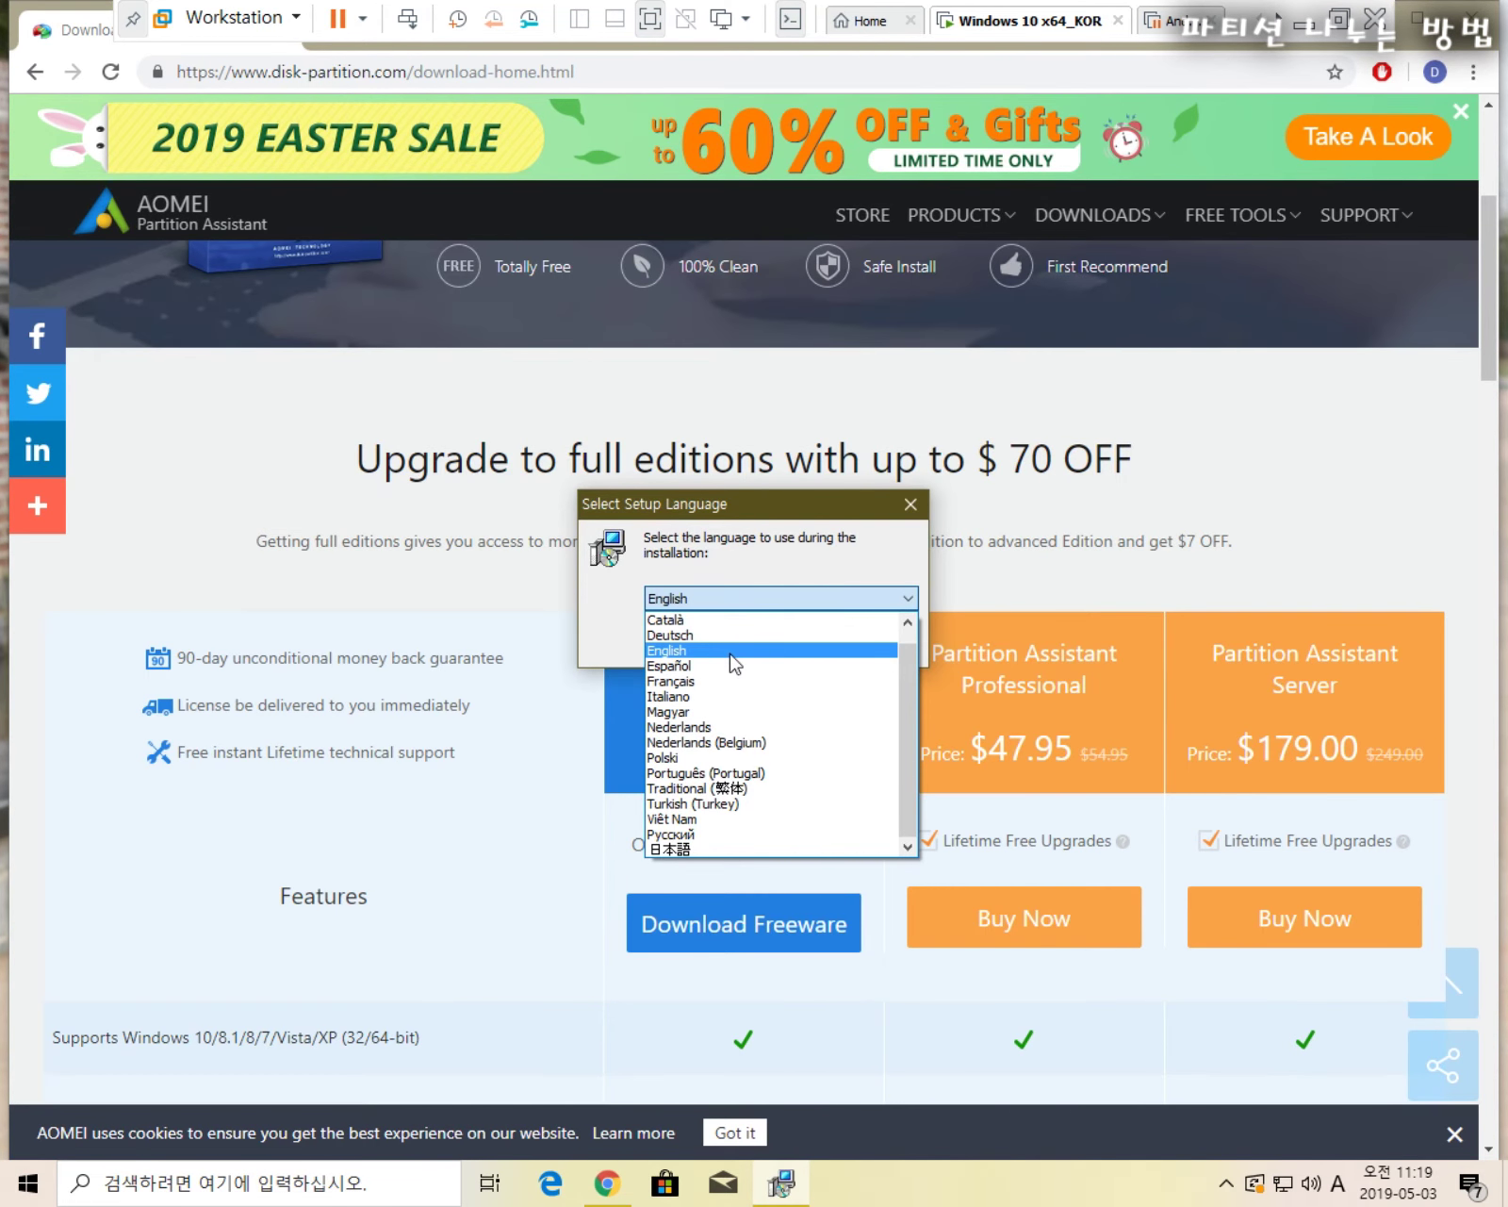
click(732, 651)
click(784, 649)
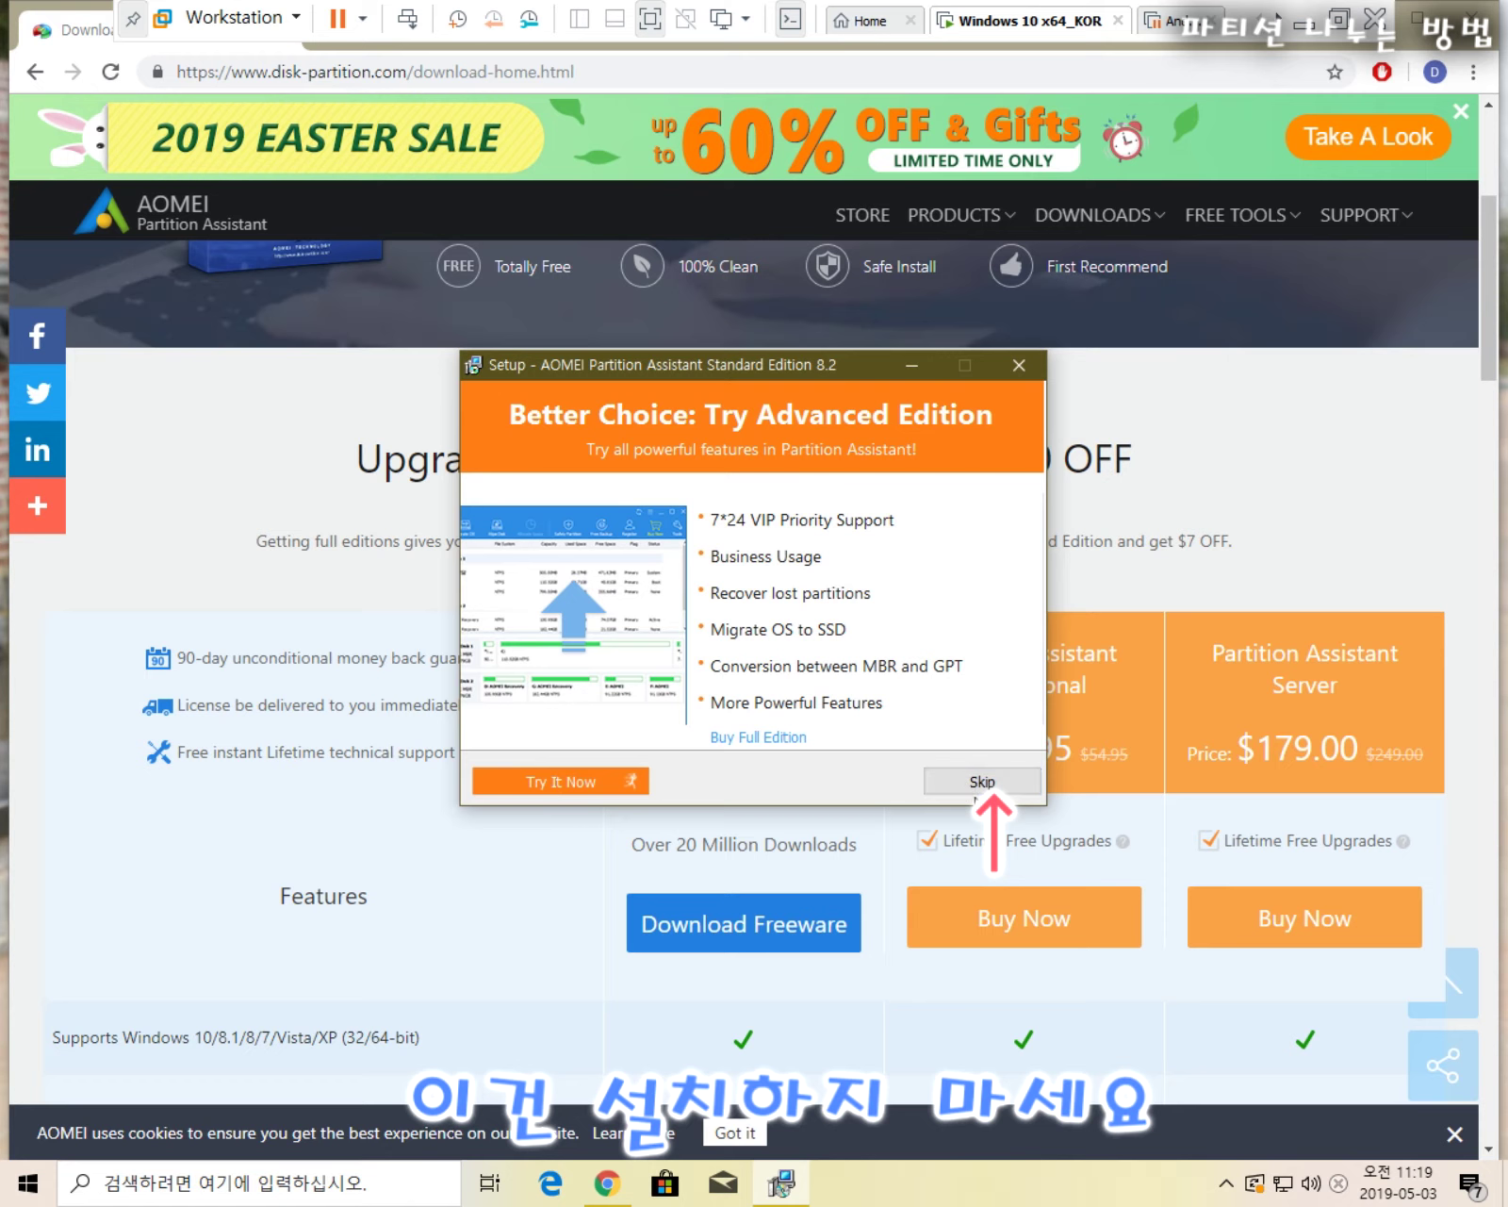
click(972, 789)
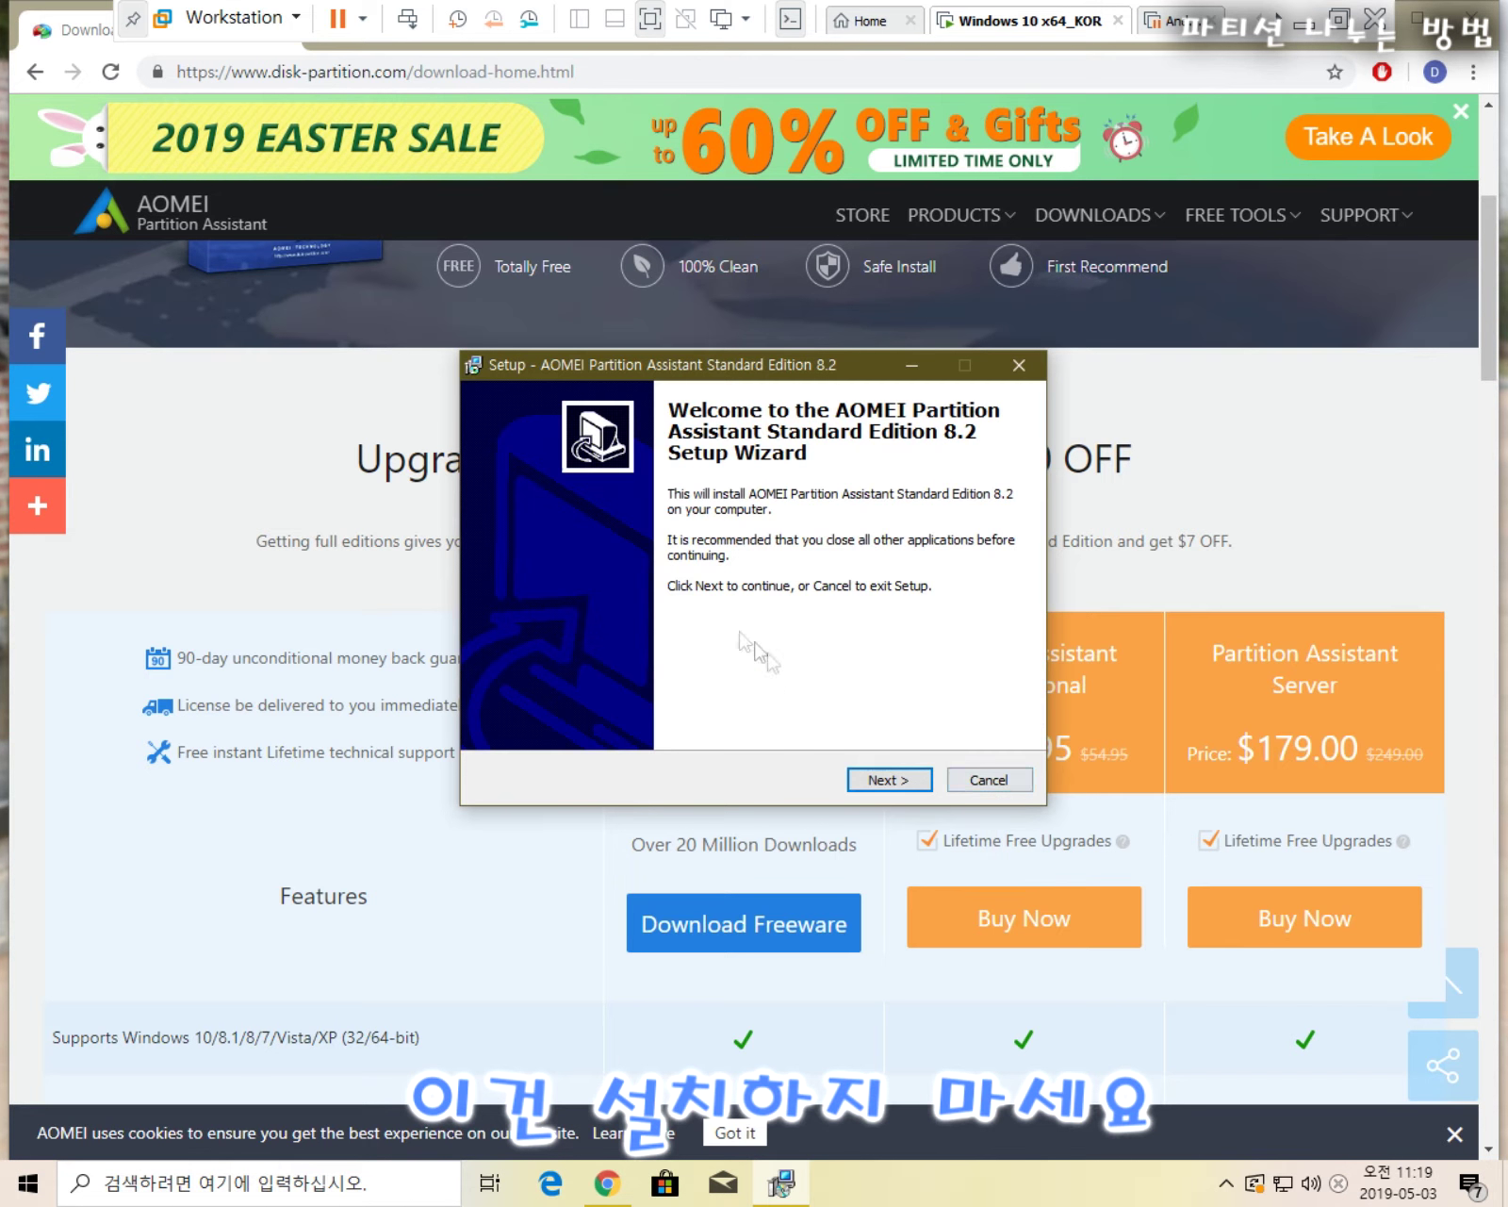
- Accept the license agreement and keep the default installation folder in the AOMEI Partition Assistant setup wizard
click(883, 780)
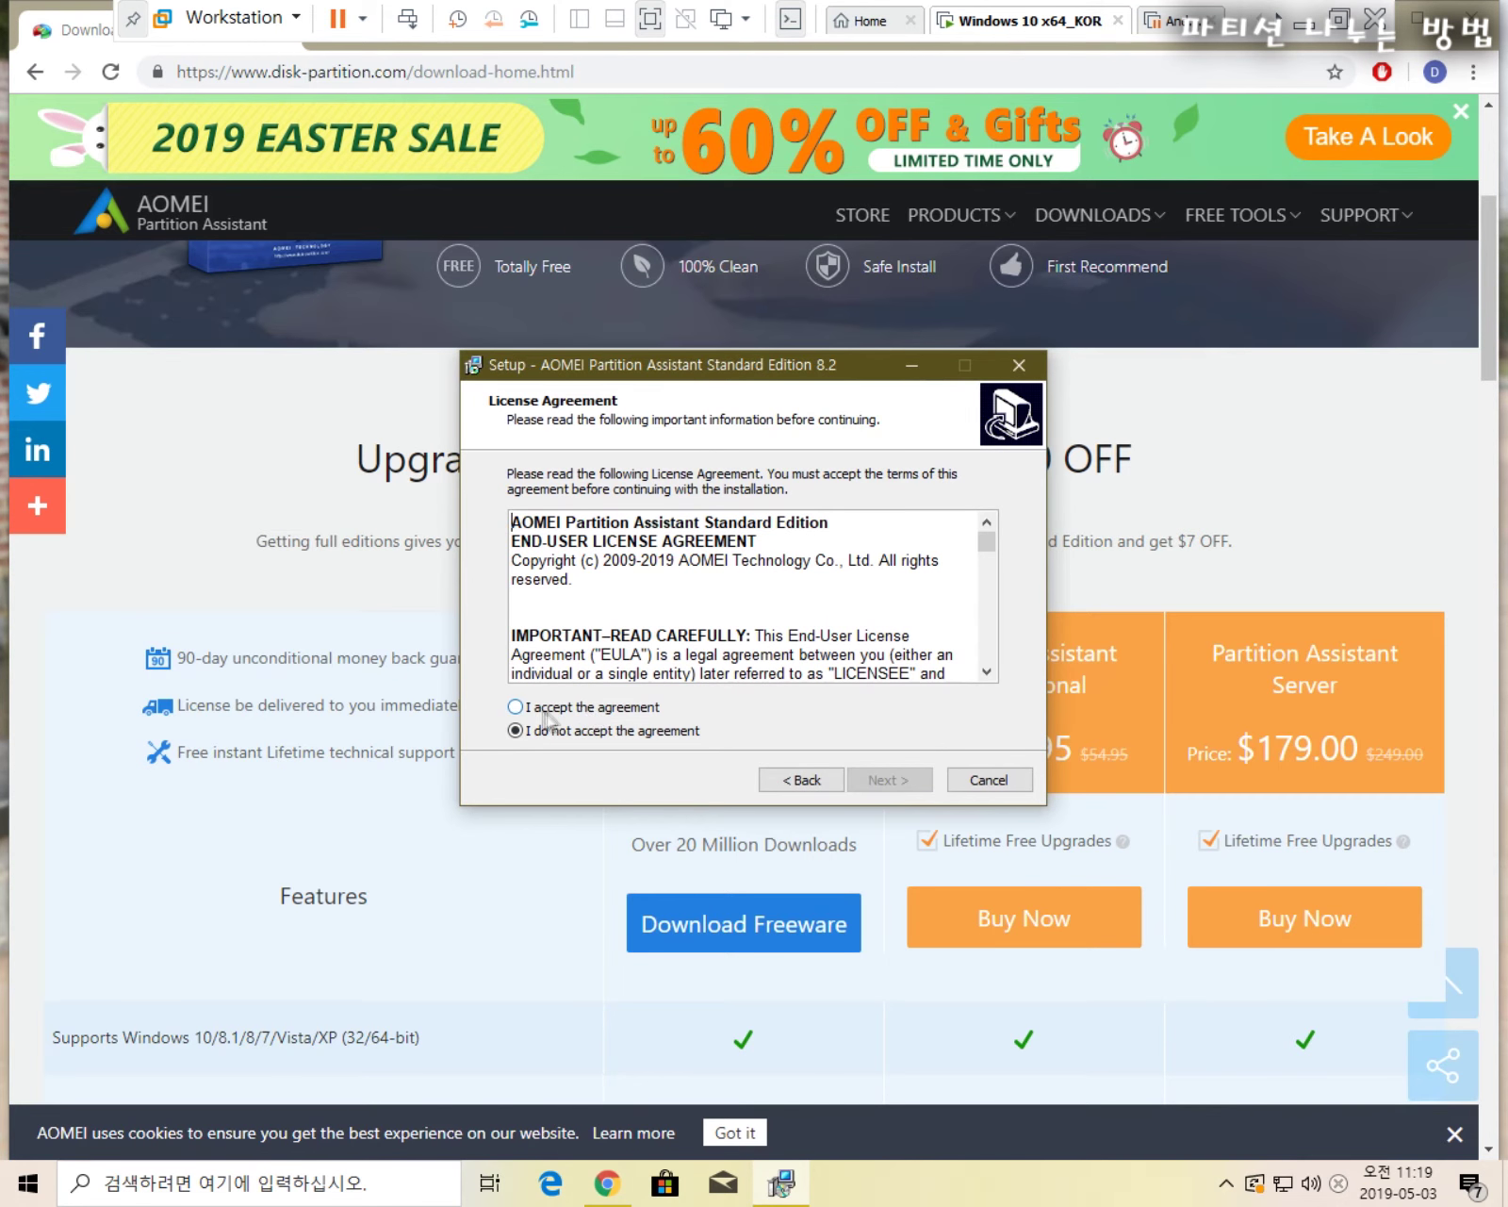
click(517, 707)
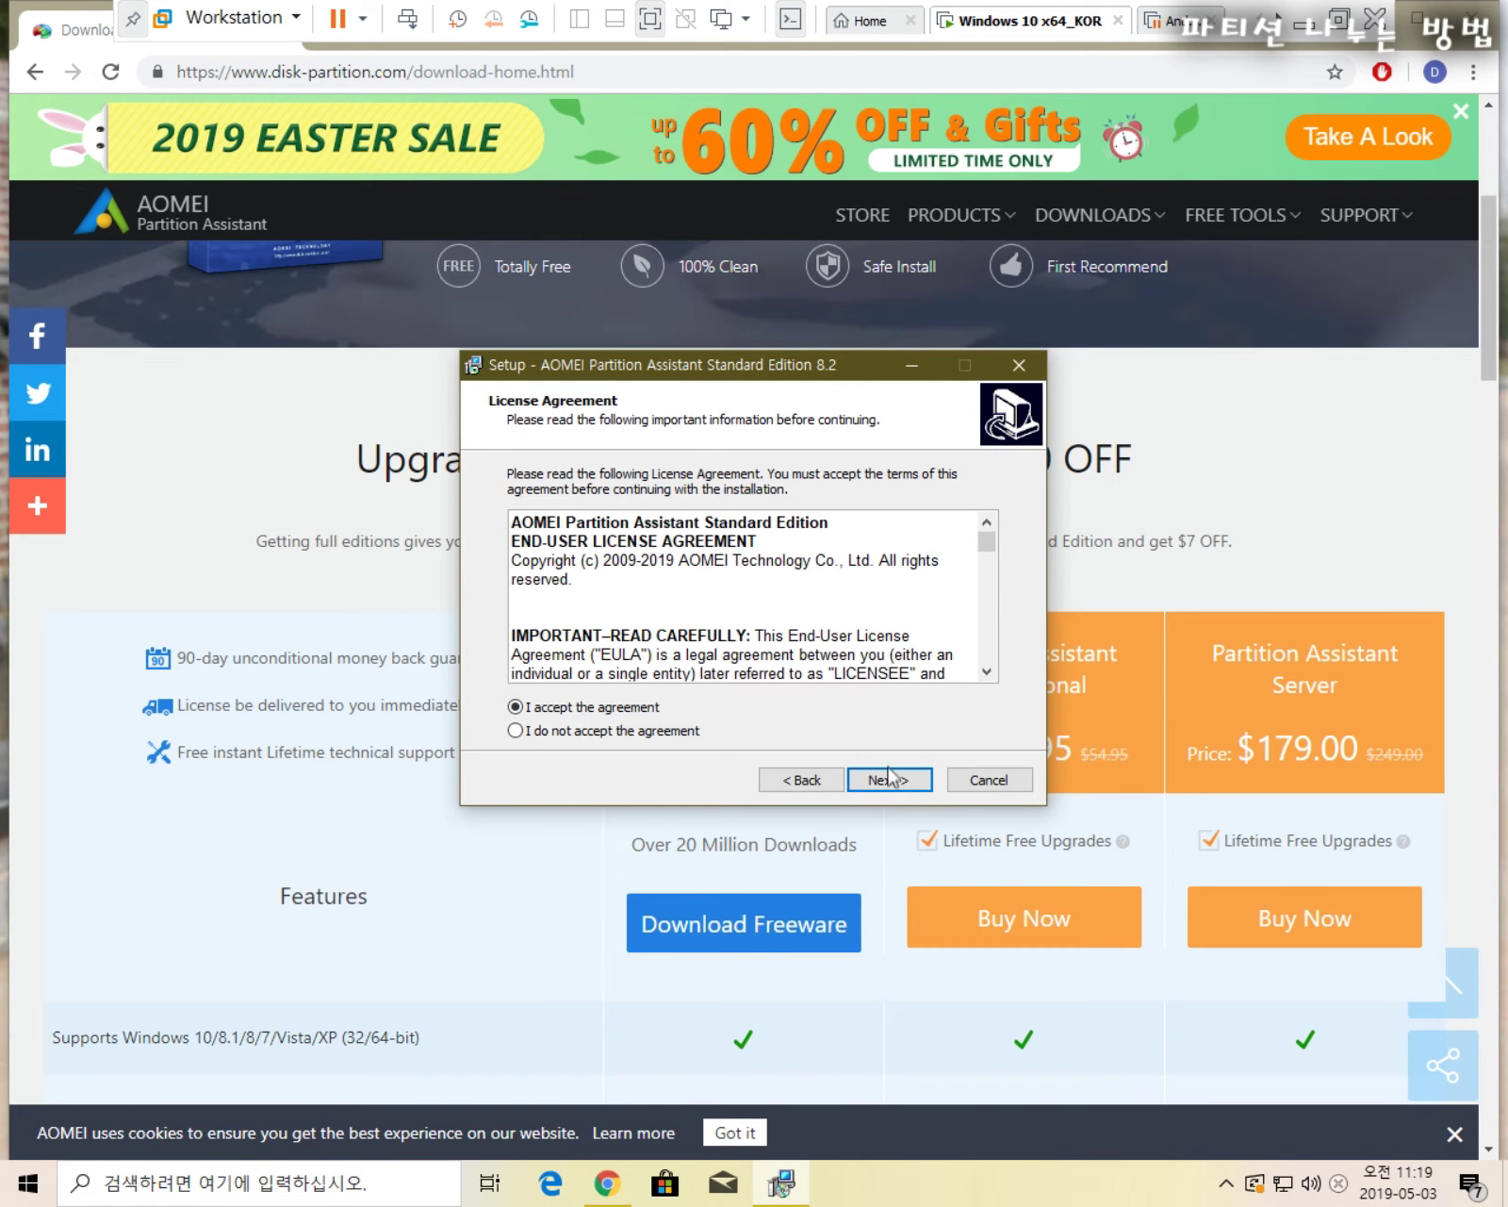
click(889, 778)
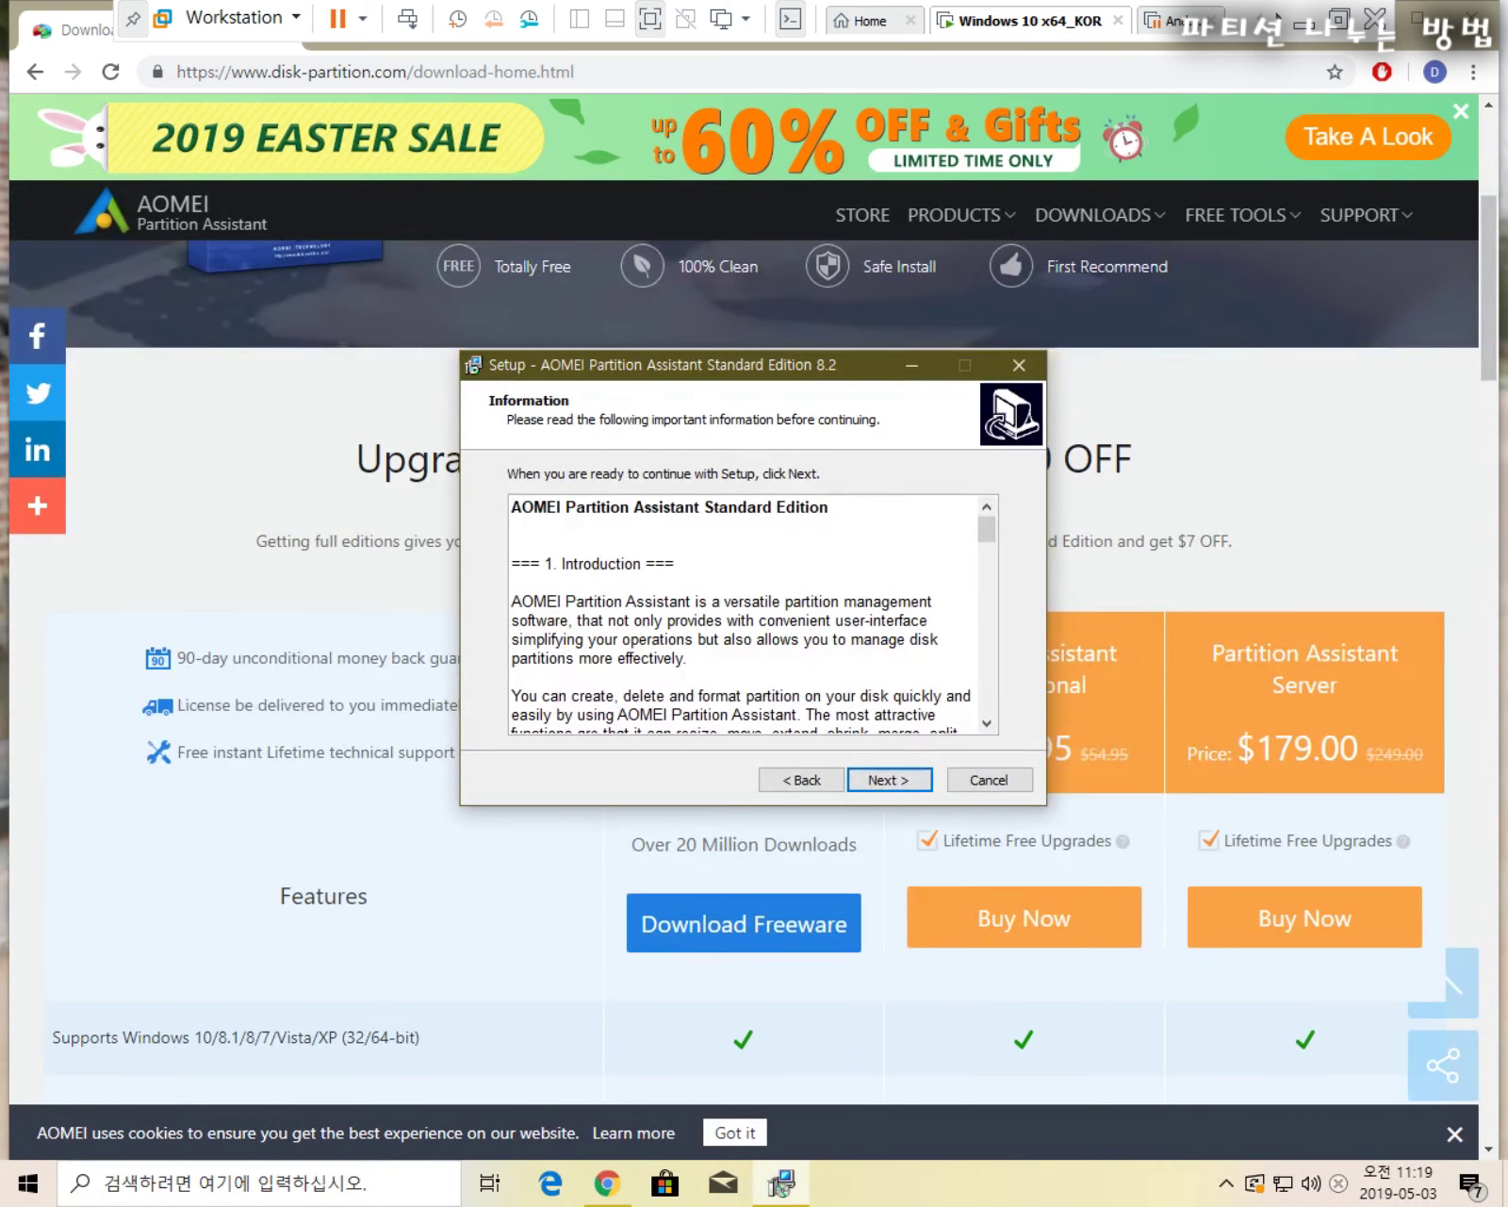
click(893, 780)
click(887, 782)
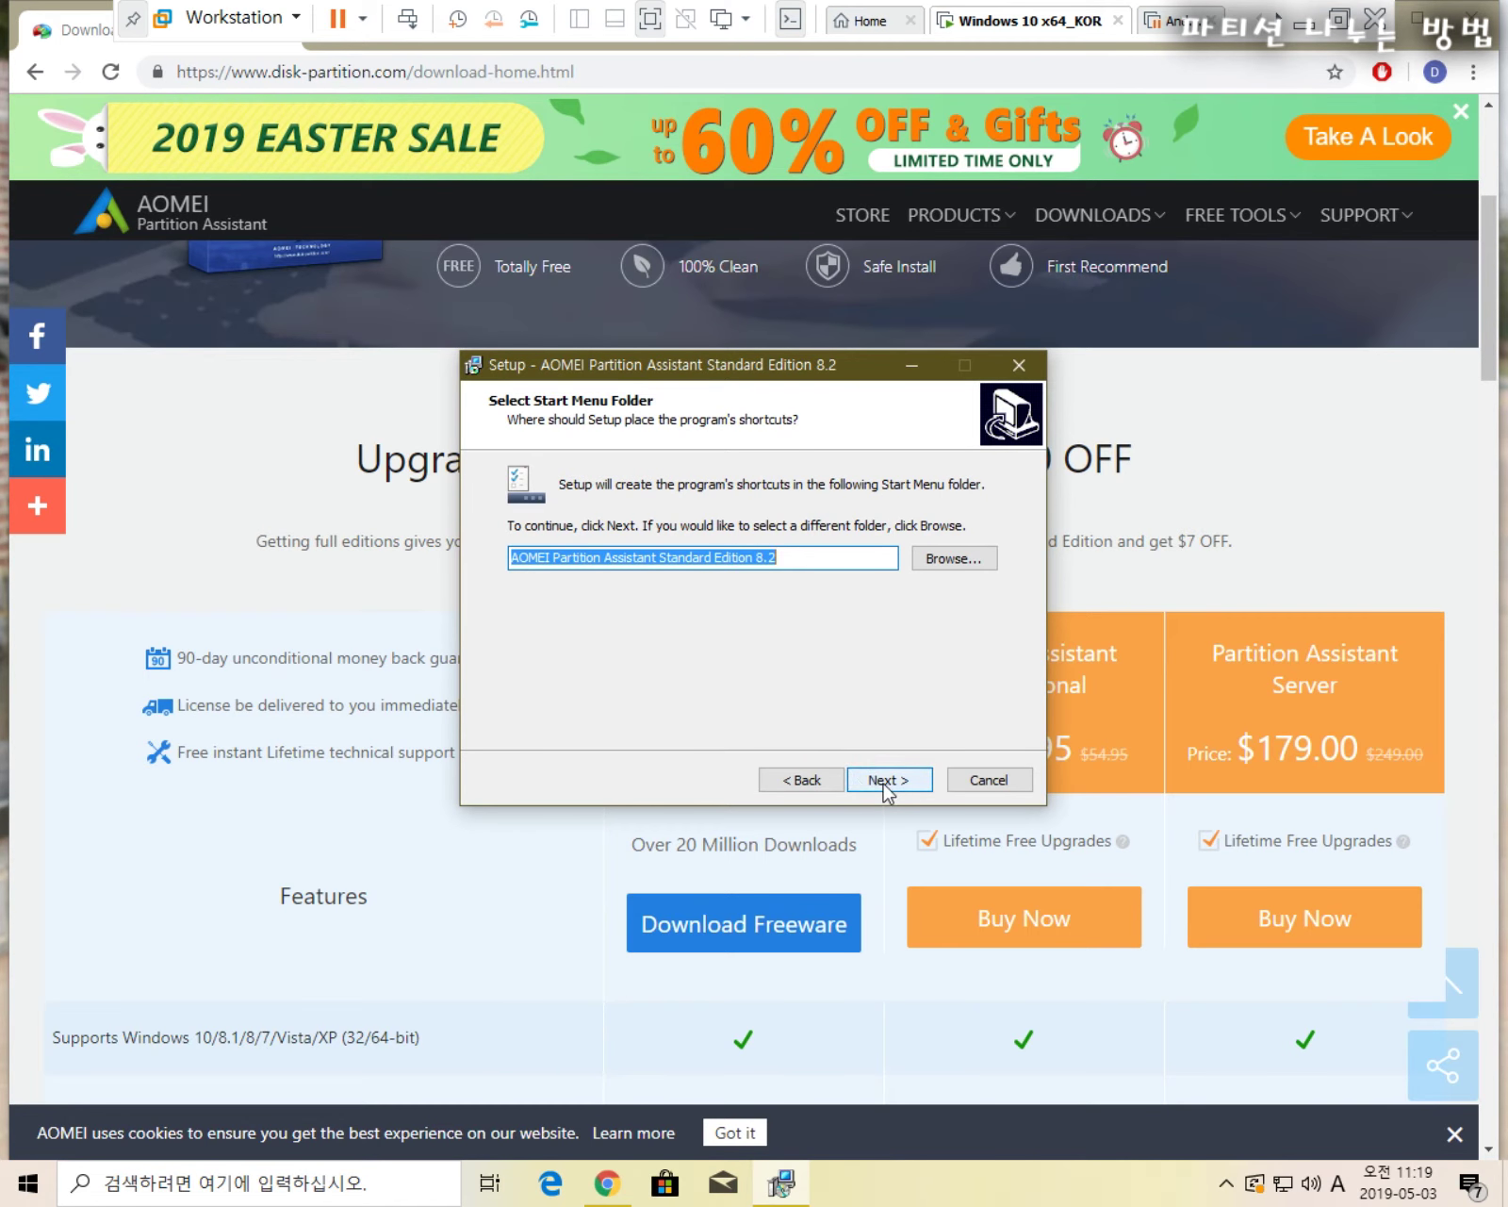
- Install the program with the default Start Menu folder and only a desktop icon, and finish setup with Run this program enabled
click(878, 781)
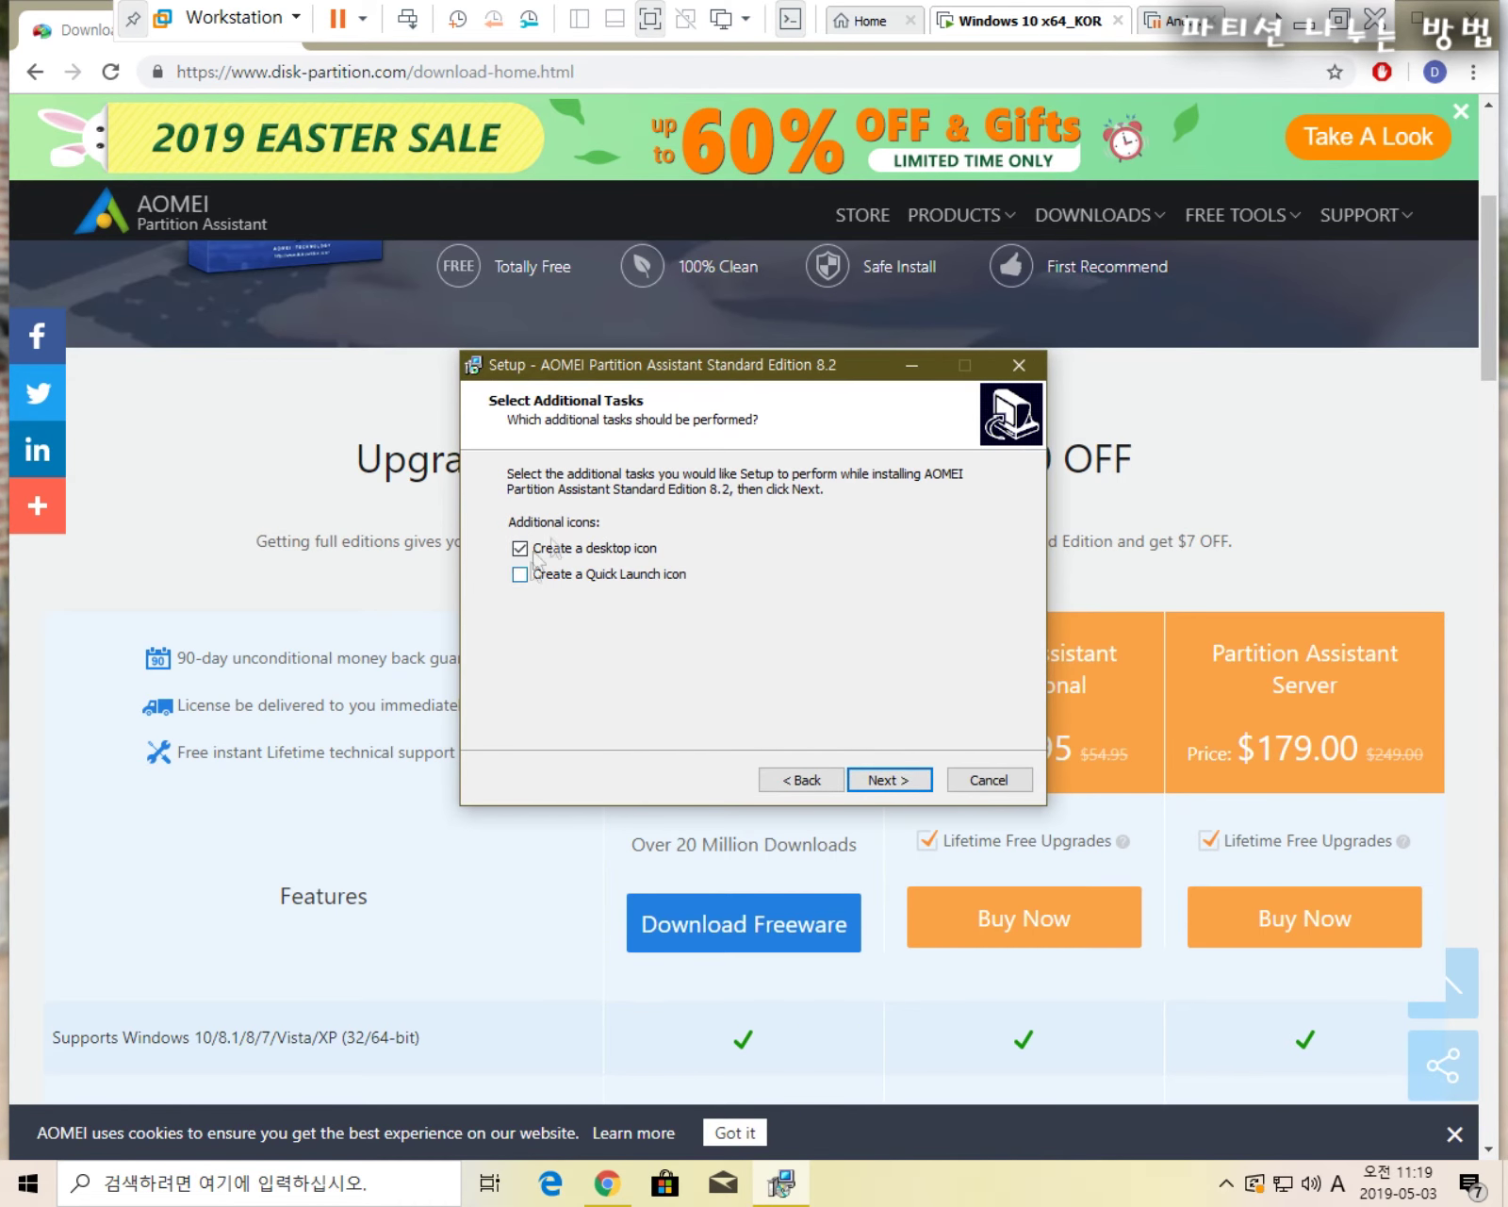
click(881, 781)
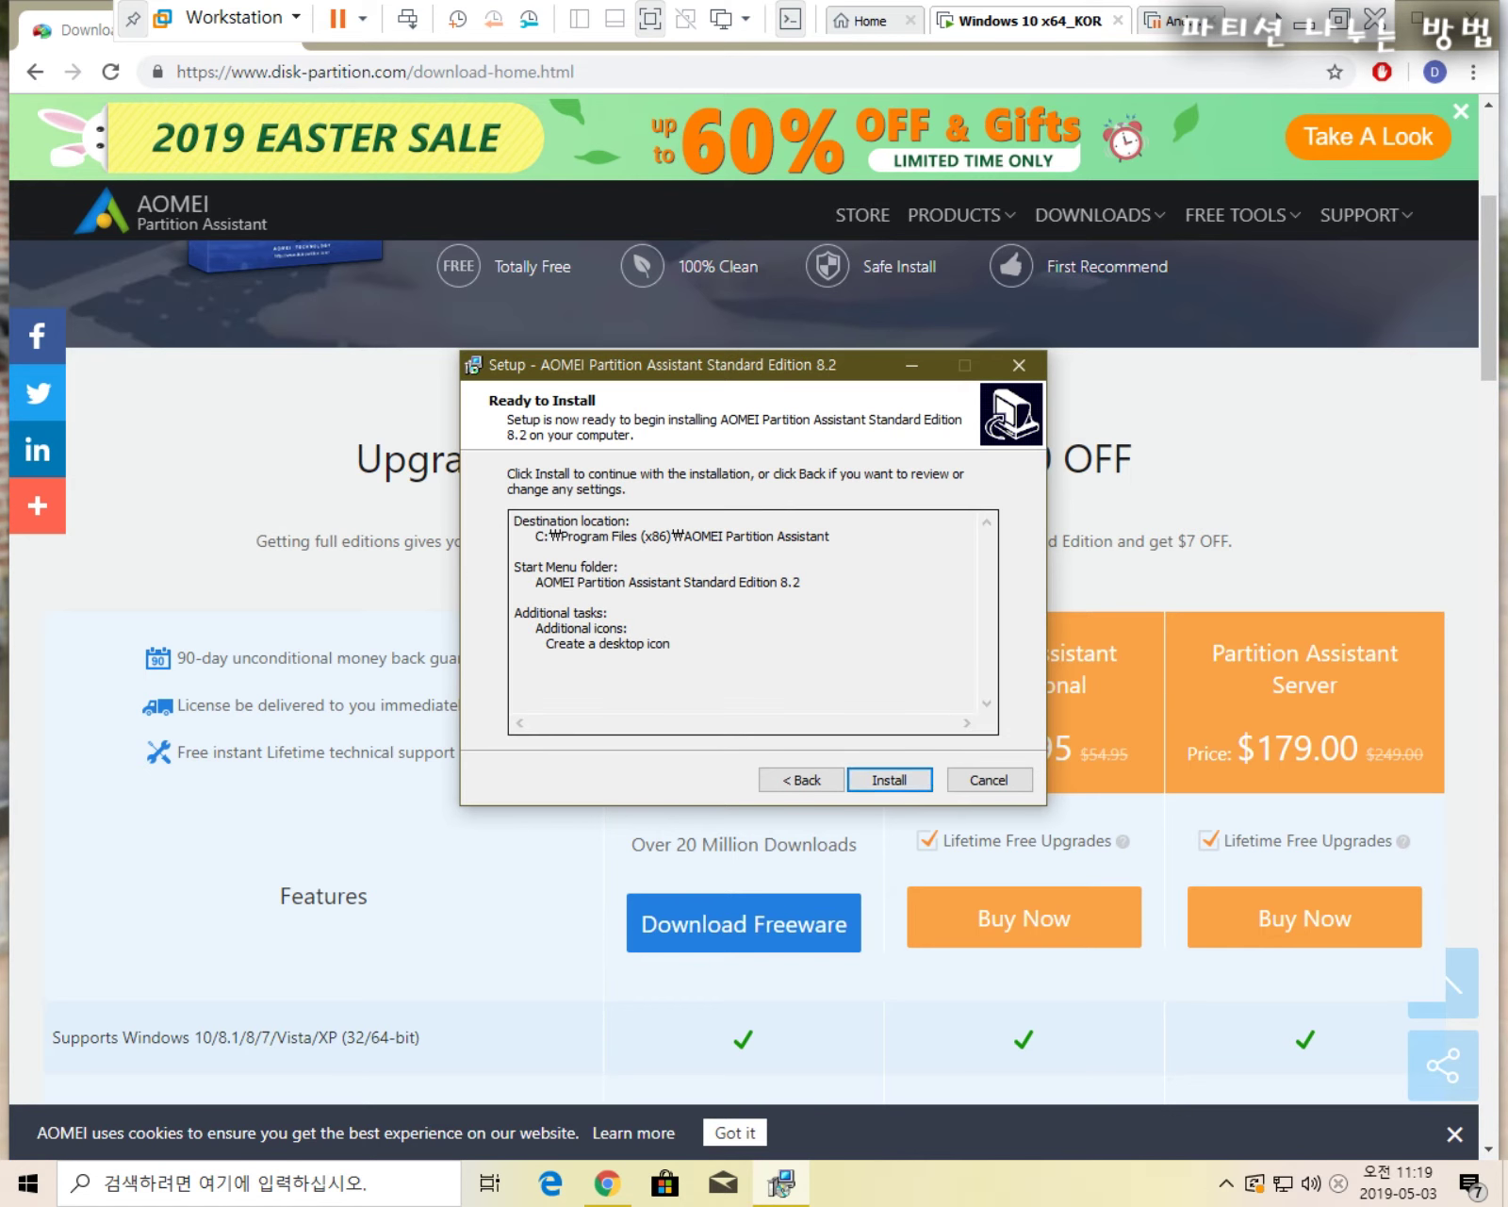
click(882, 782)
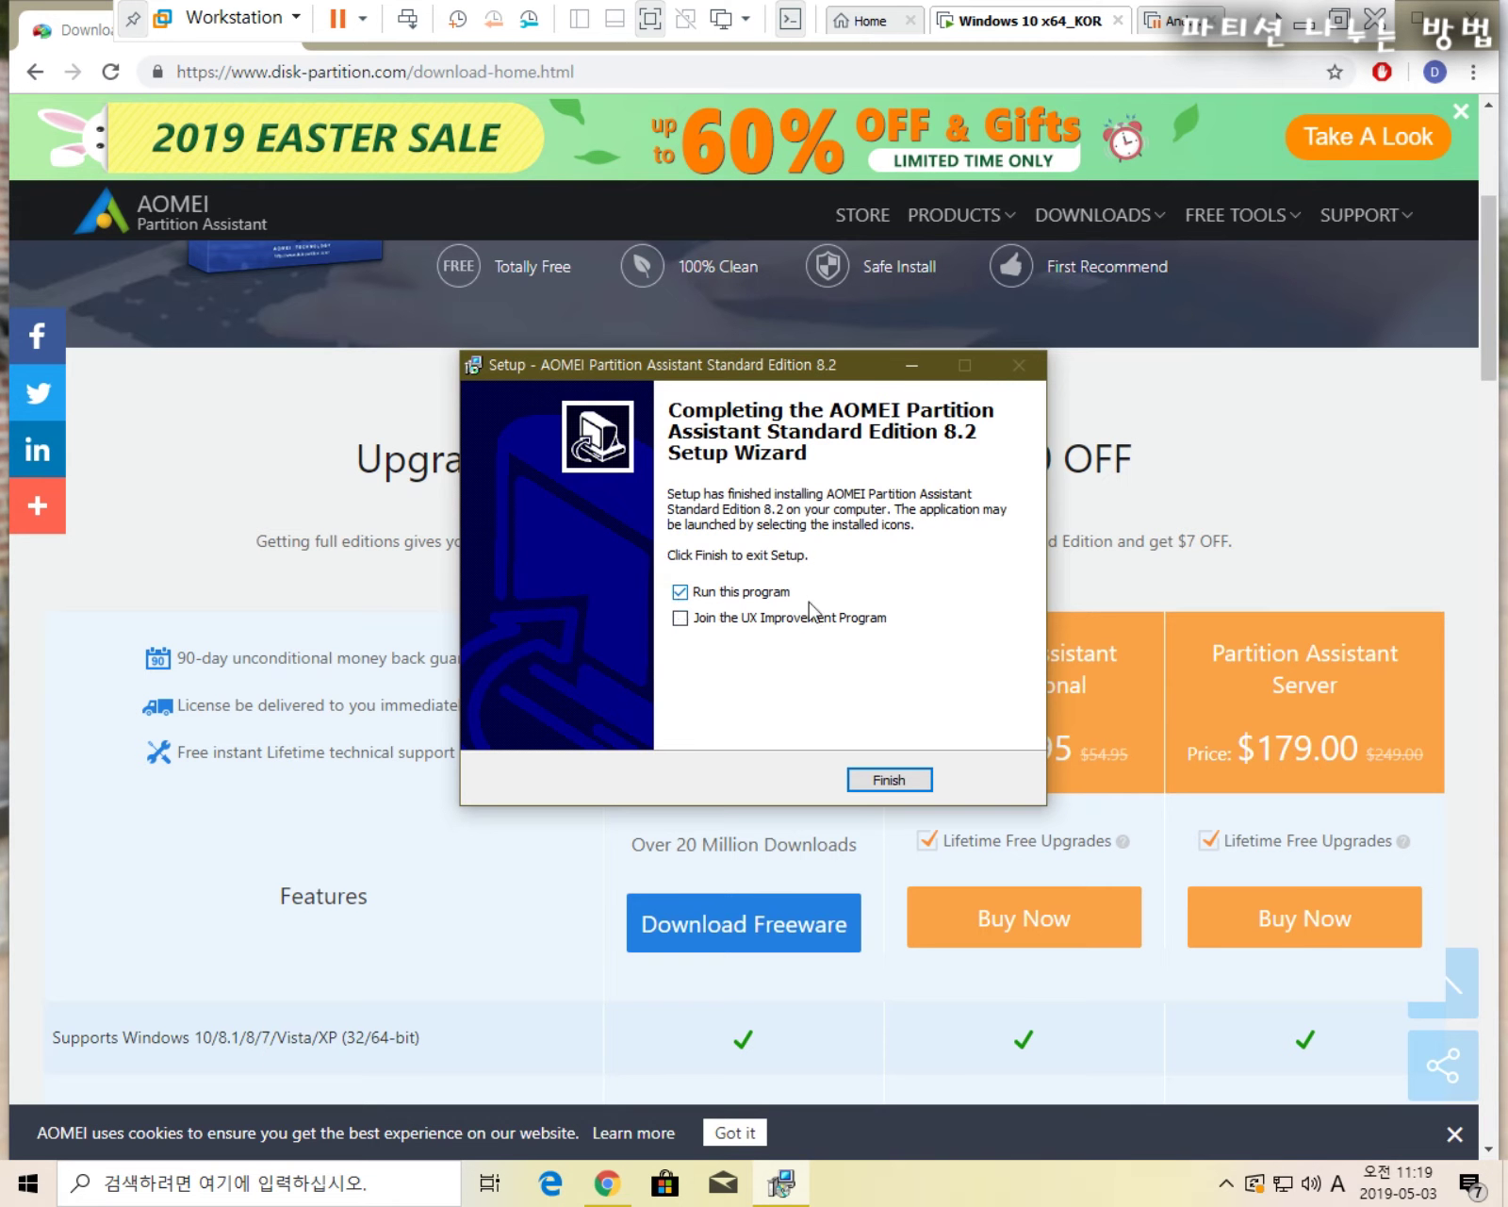
click(889, 780)
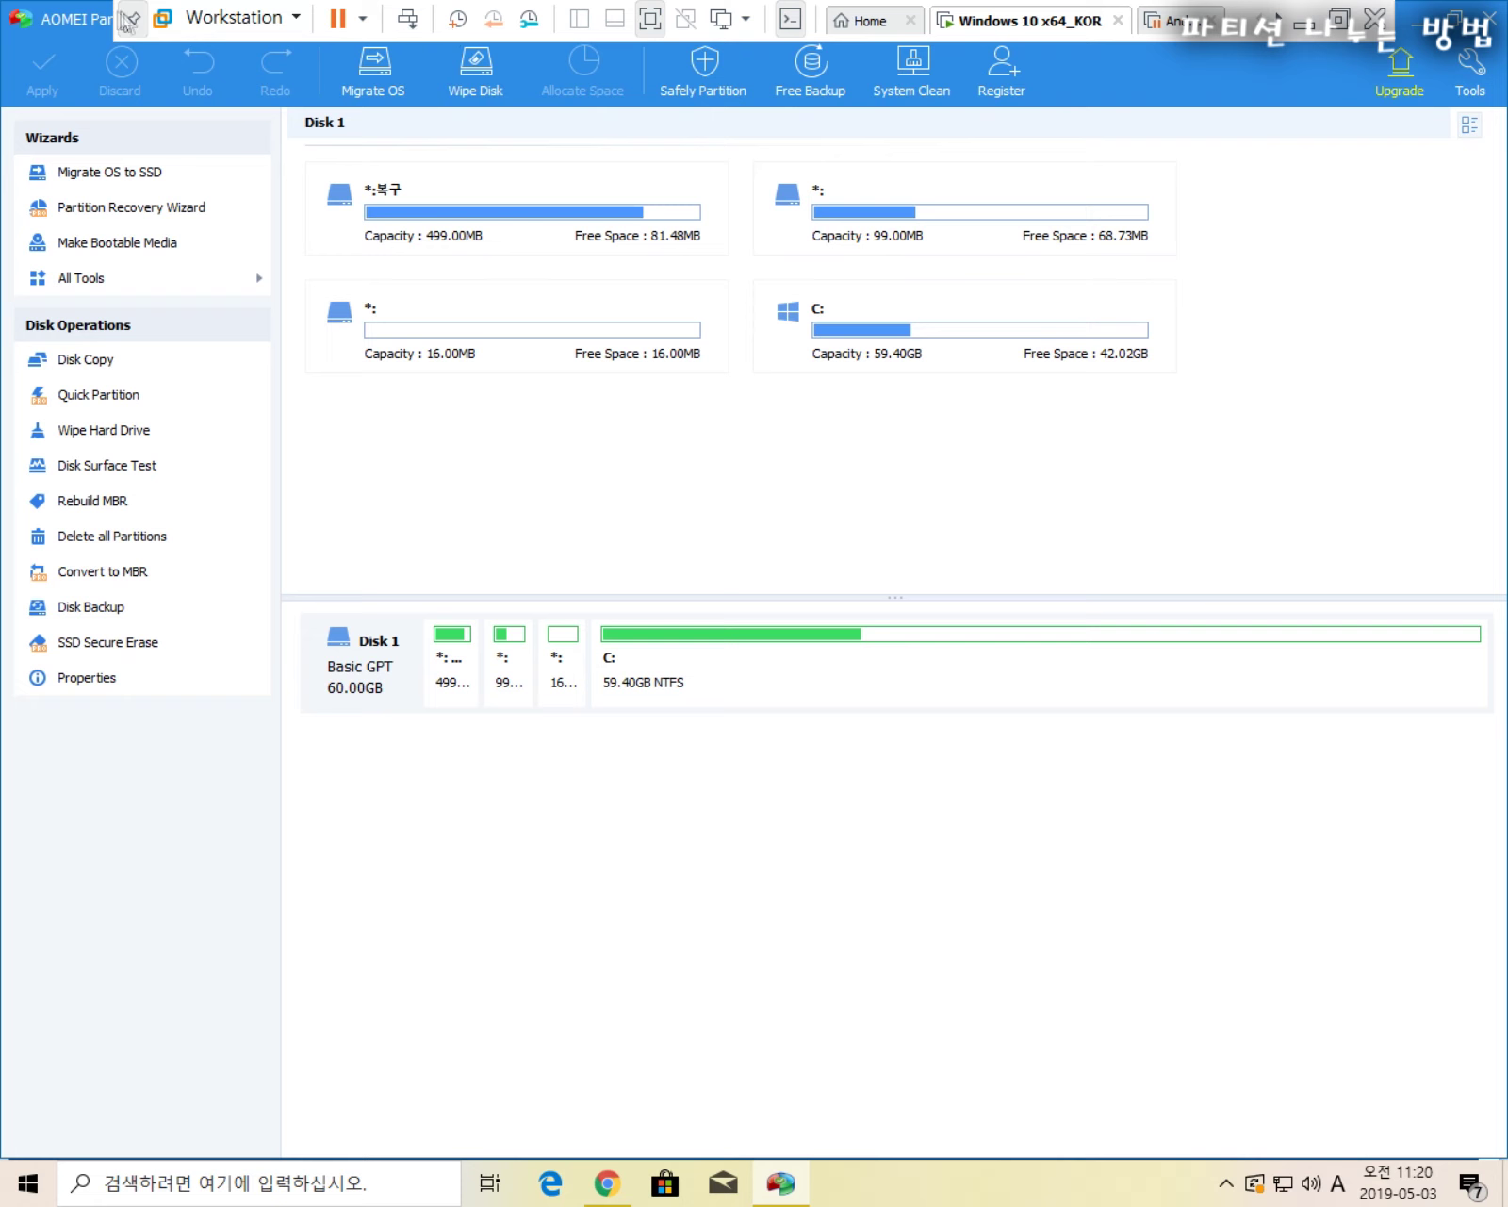
- Inspect Disk 1 and its C: partition, and check the contents of local disk C: in File Explorer
click(139, 21)
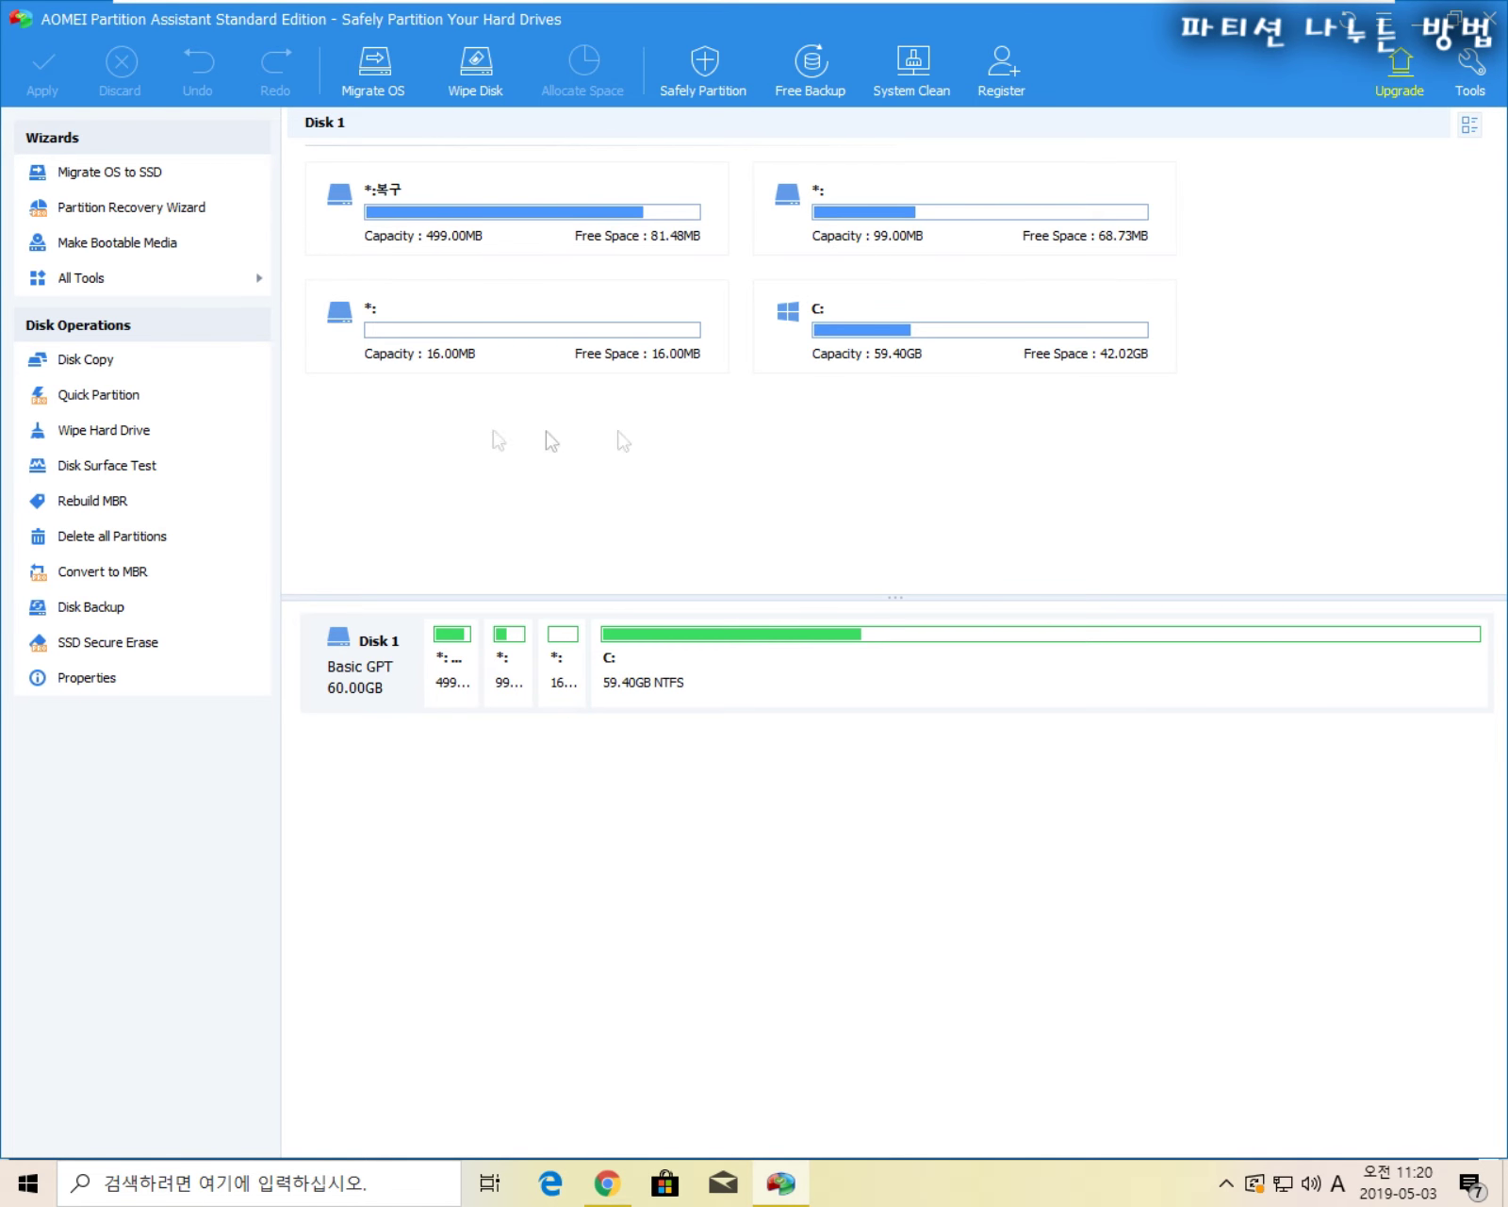
click(906, 361)
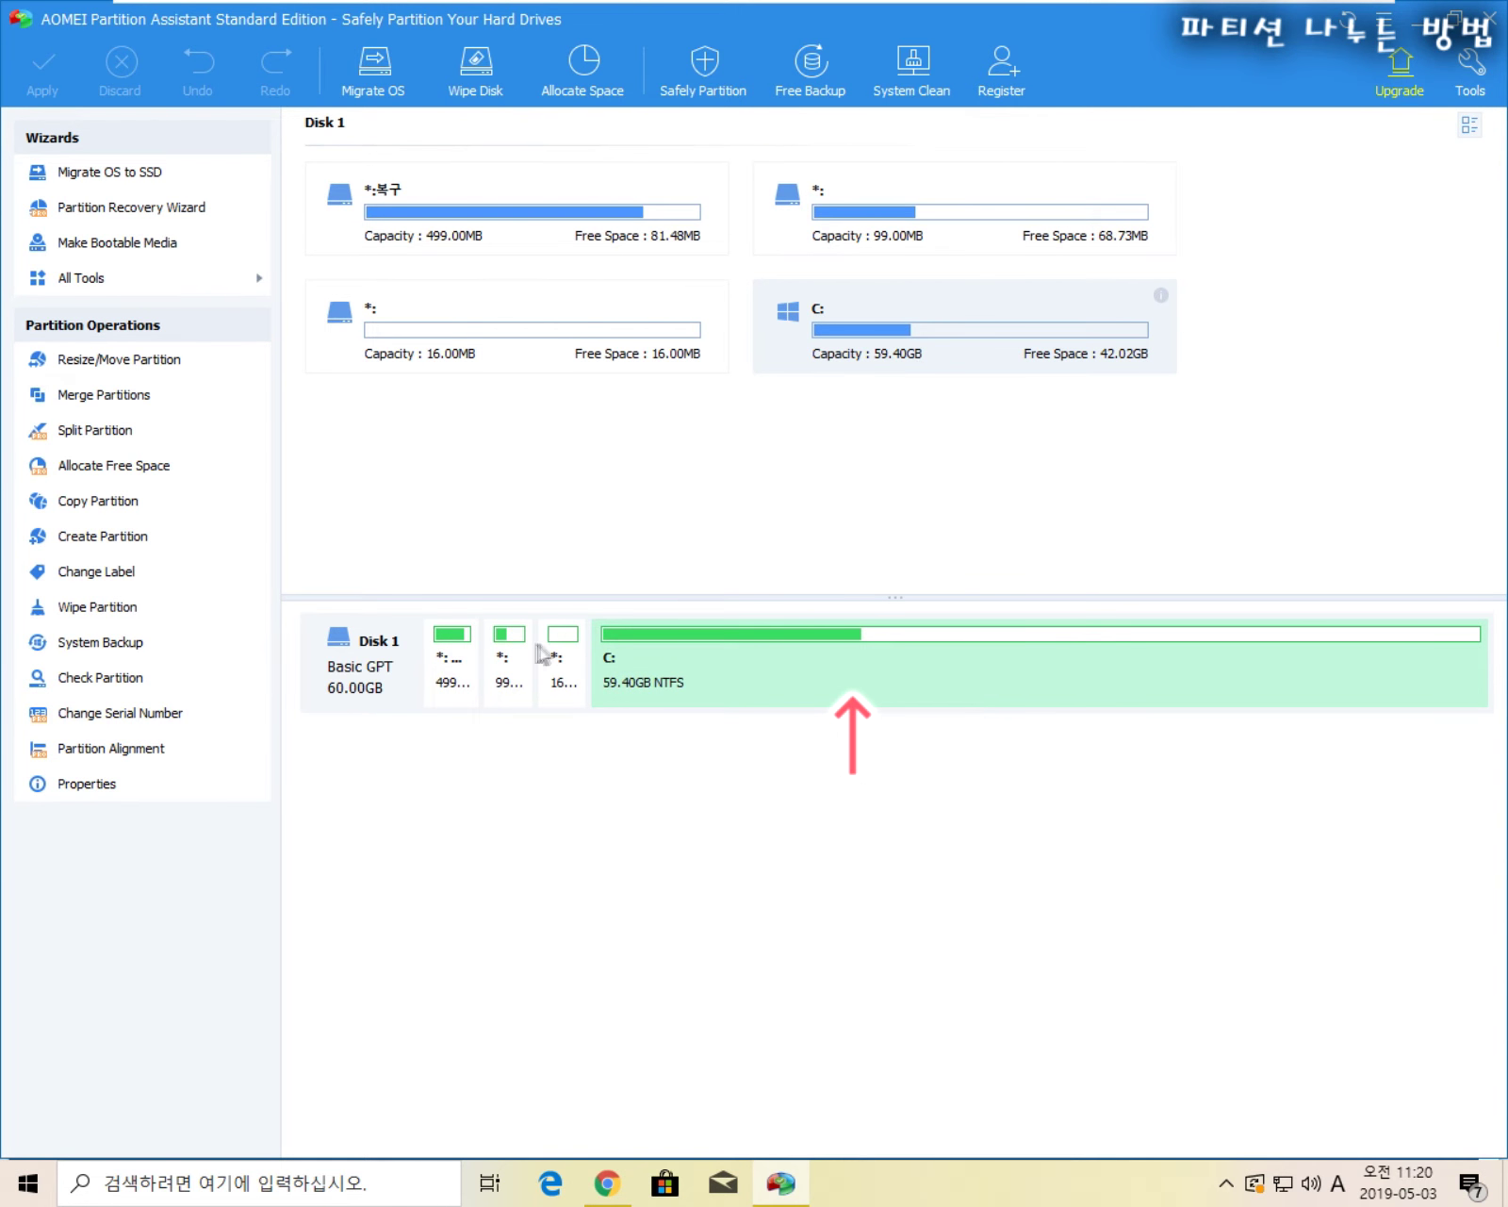
click(372, 676)
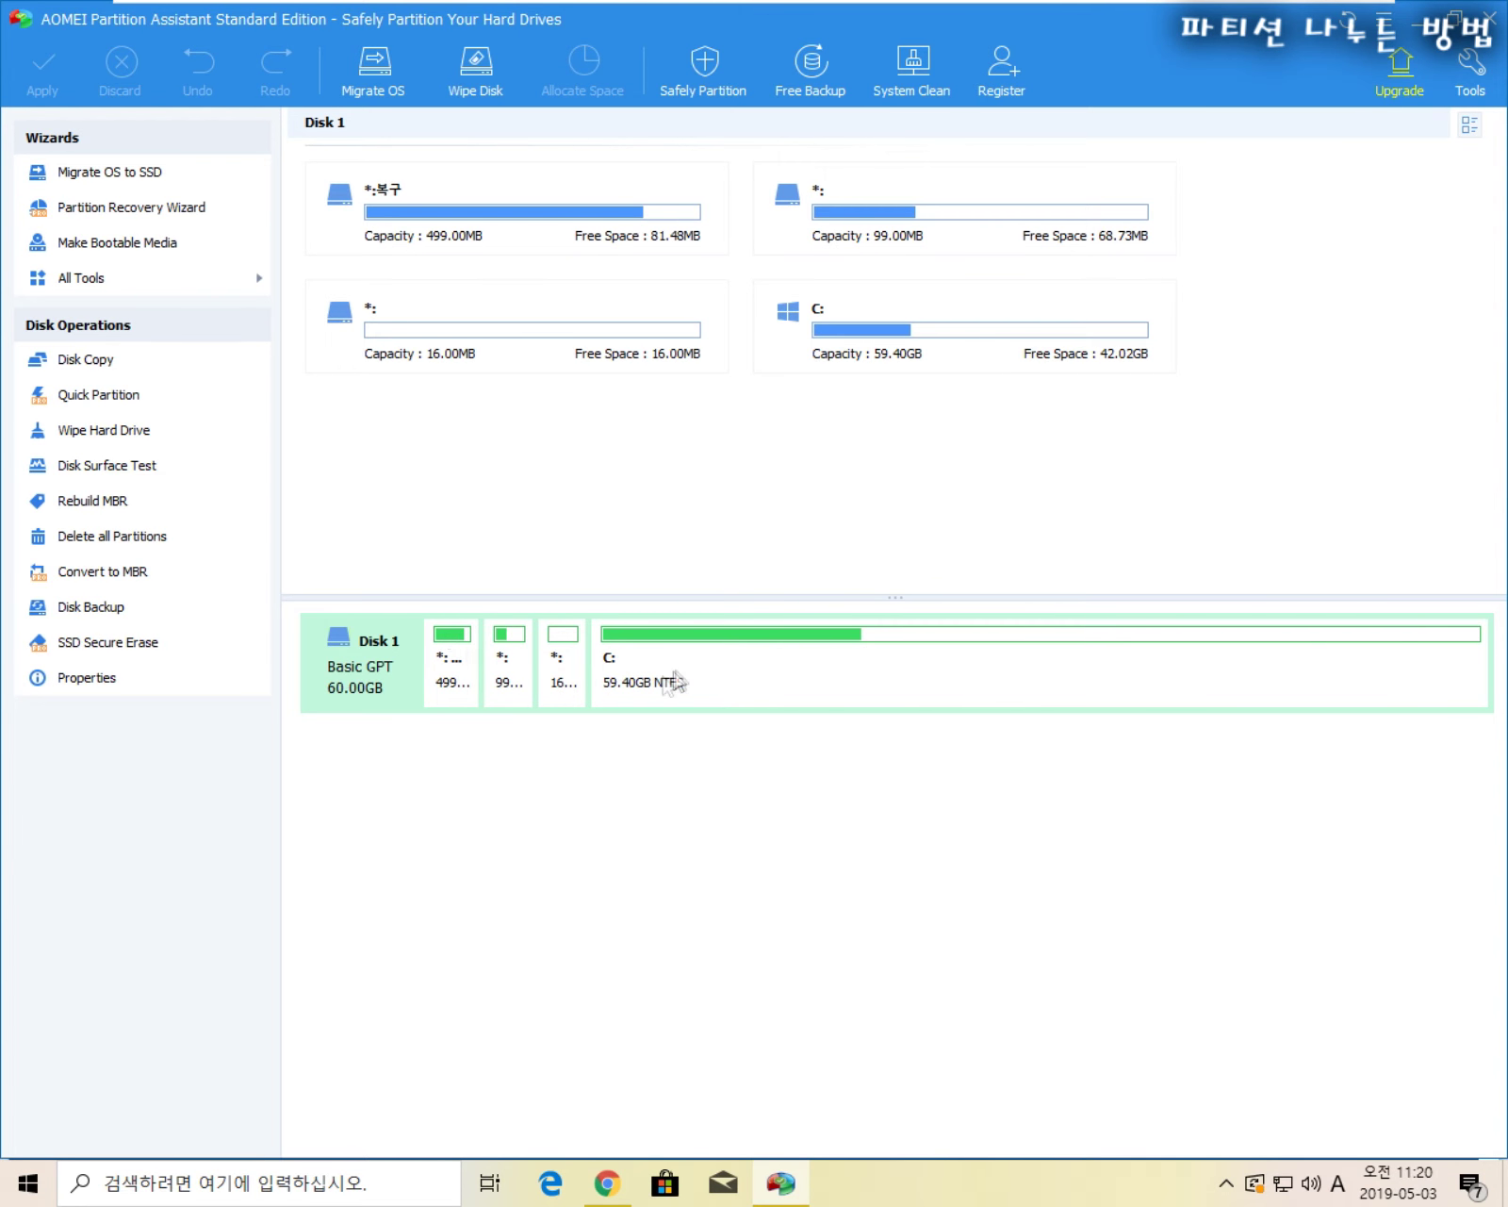
click(681, 673)
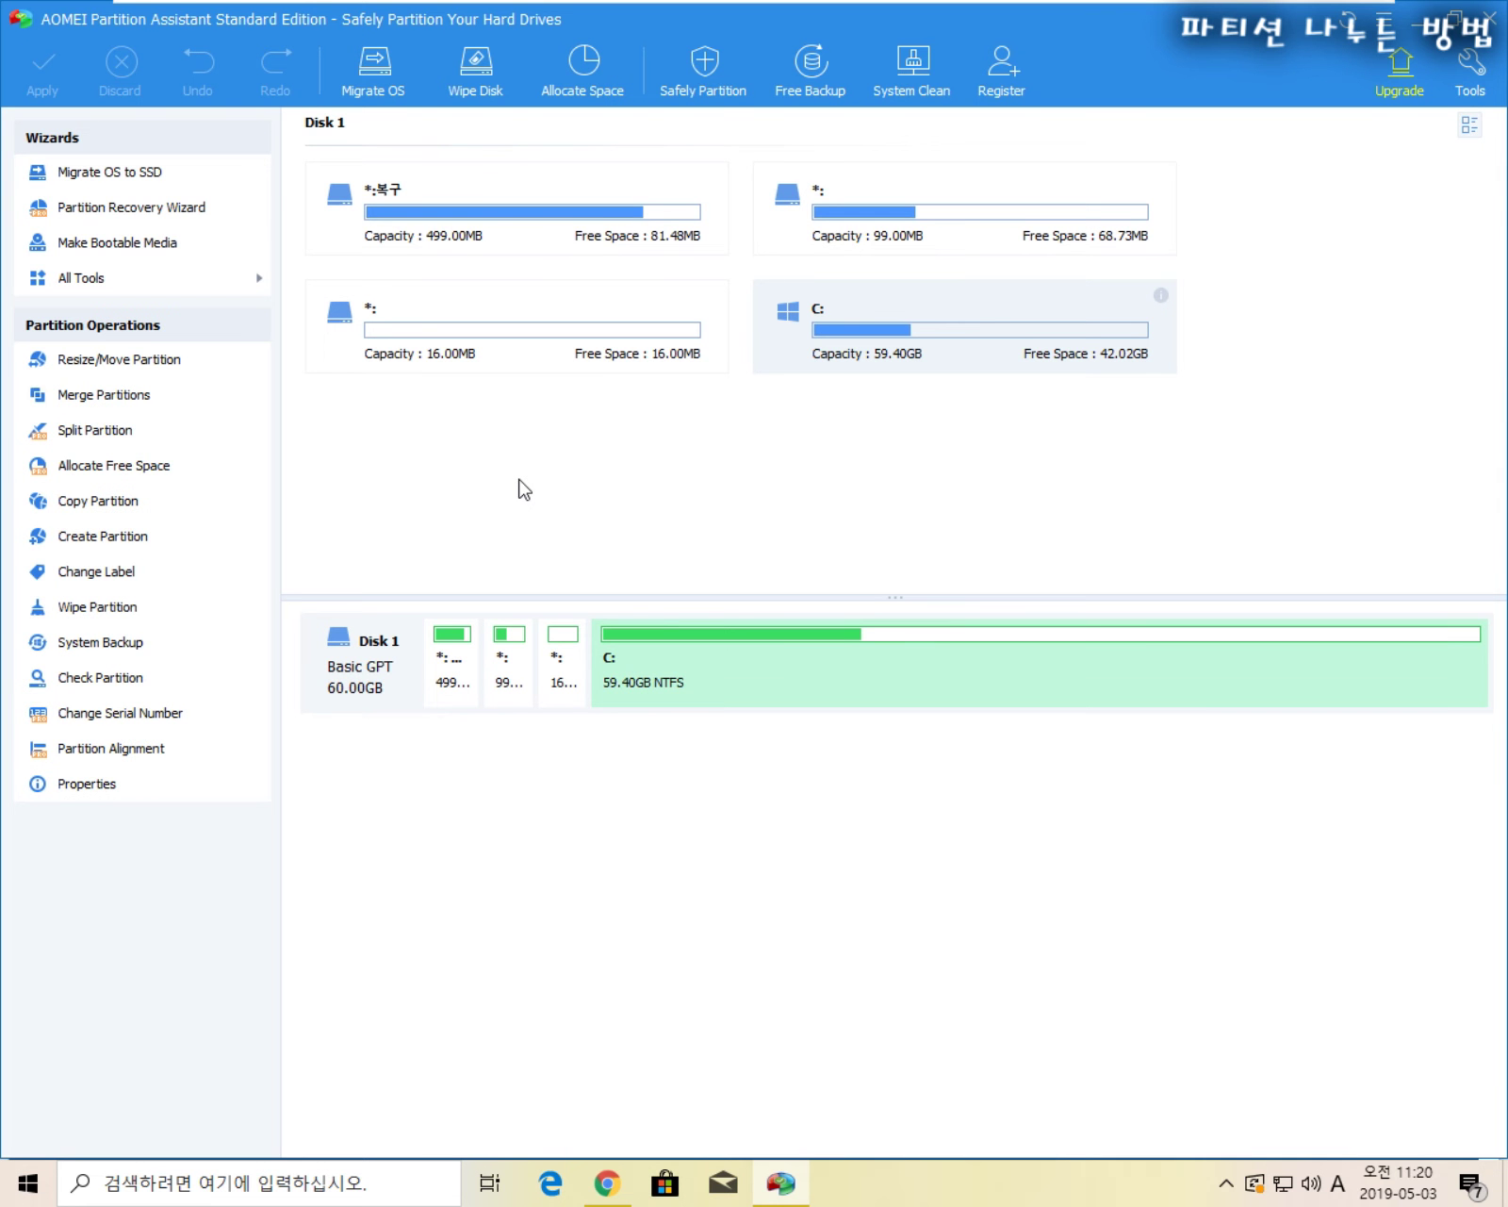
key(super+e)
scroll(370, 684, down, 1)
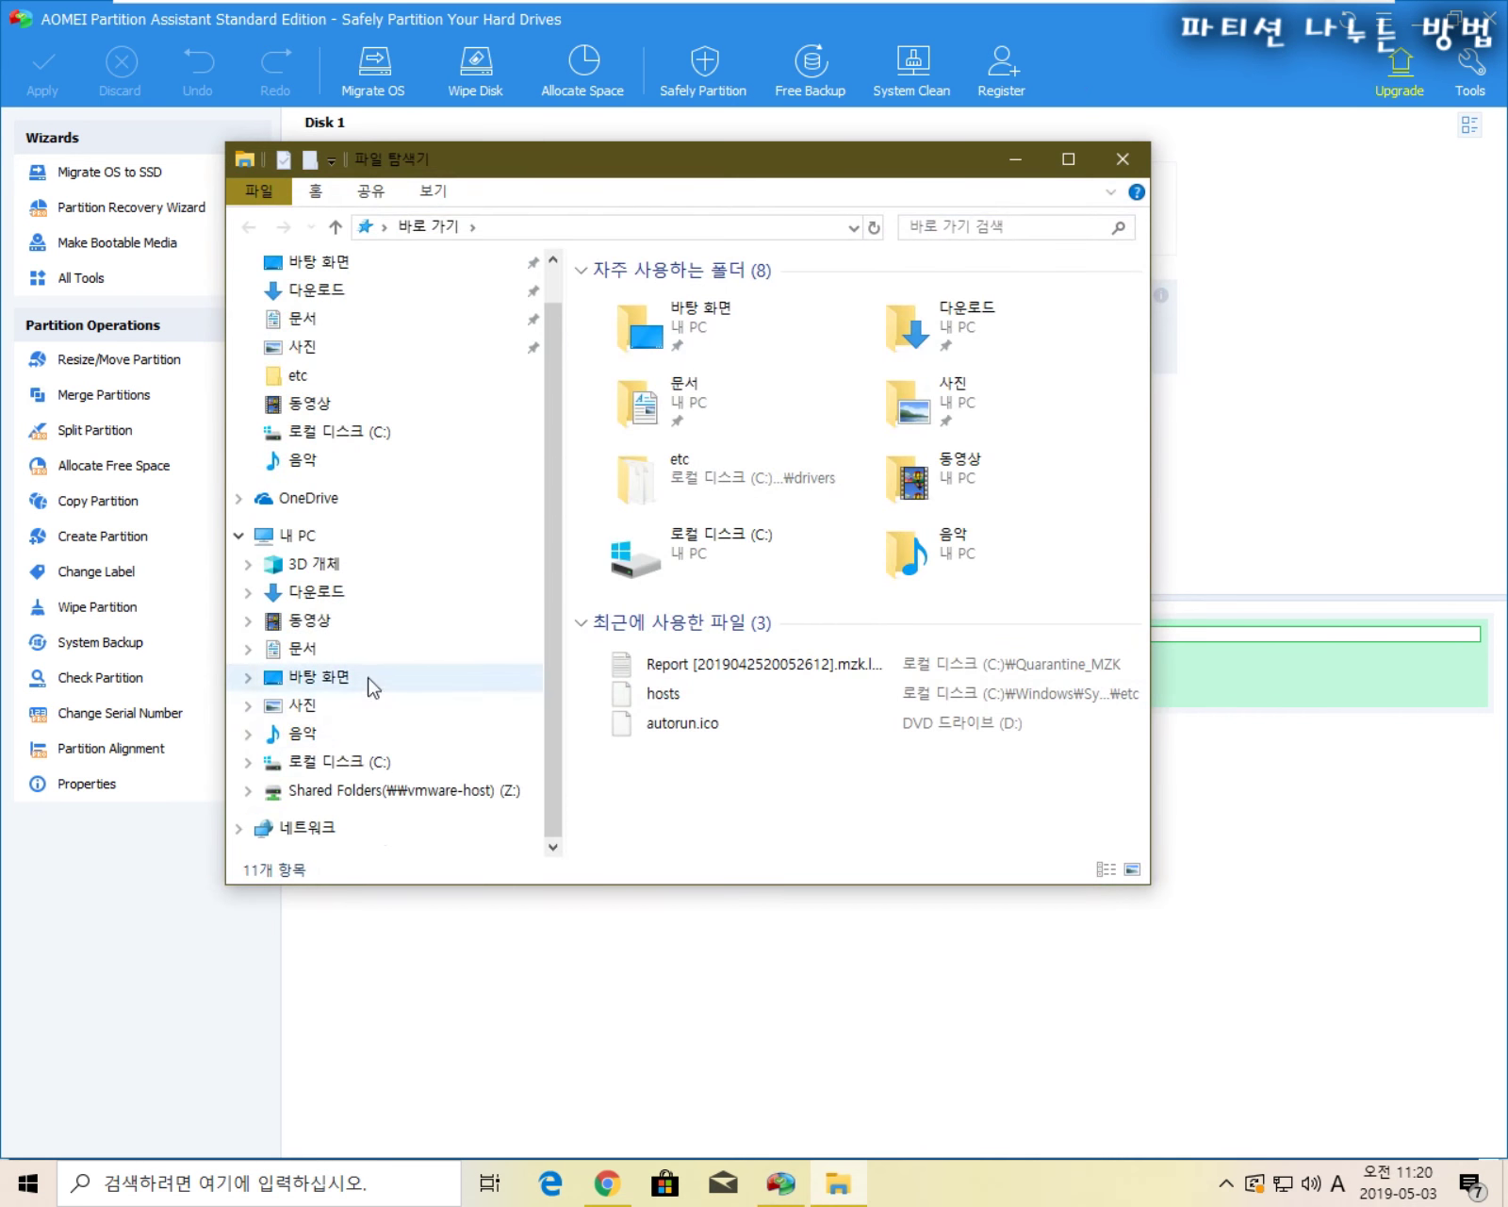
click(322, 761)
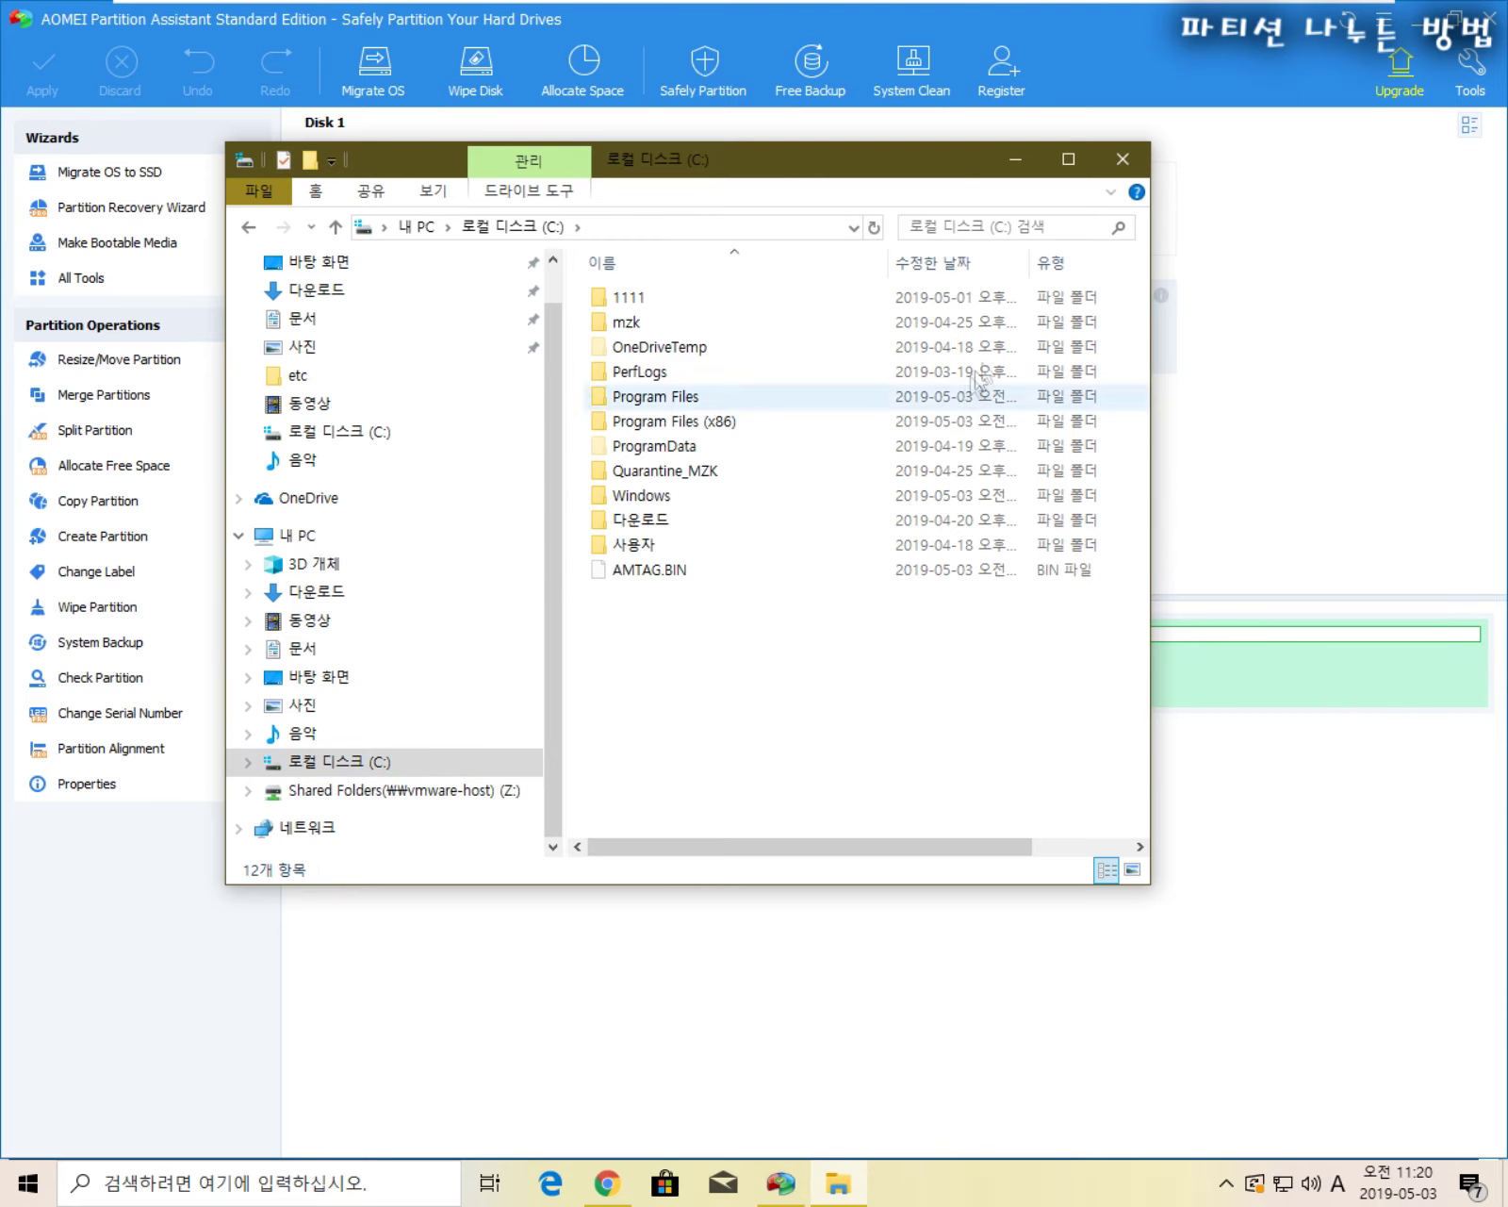
click(1123, 162)
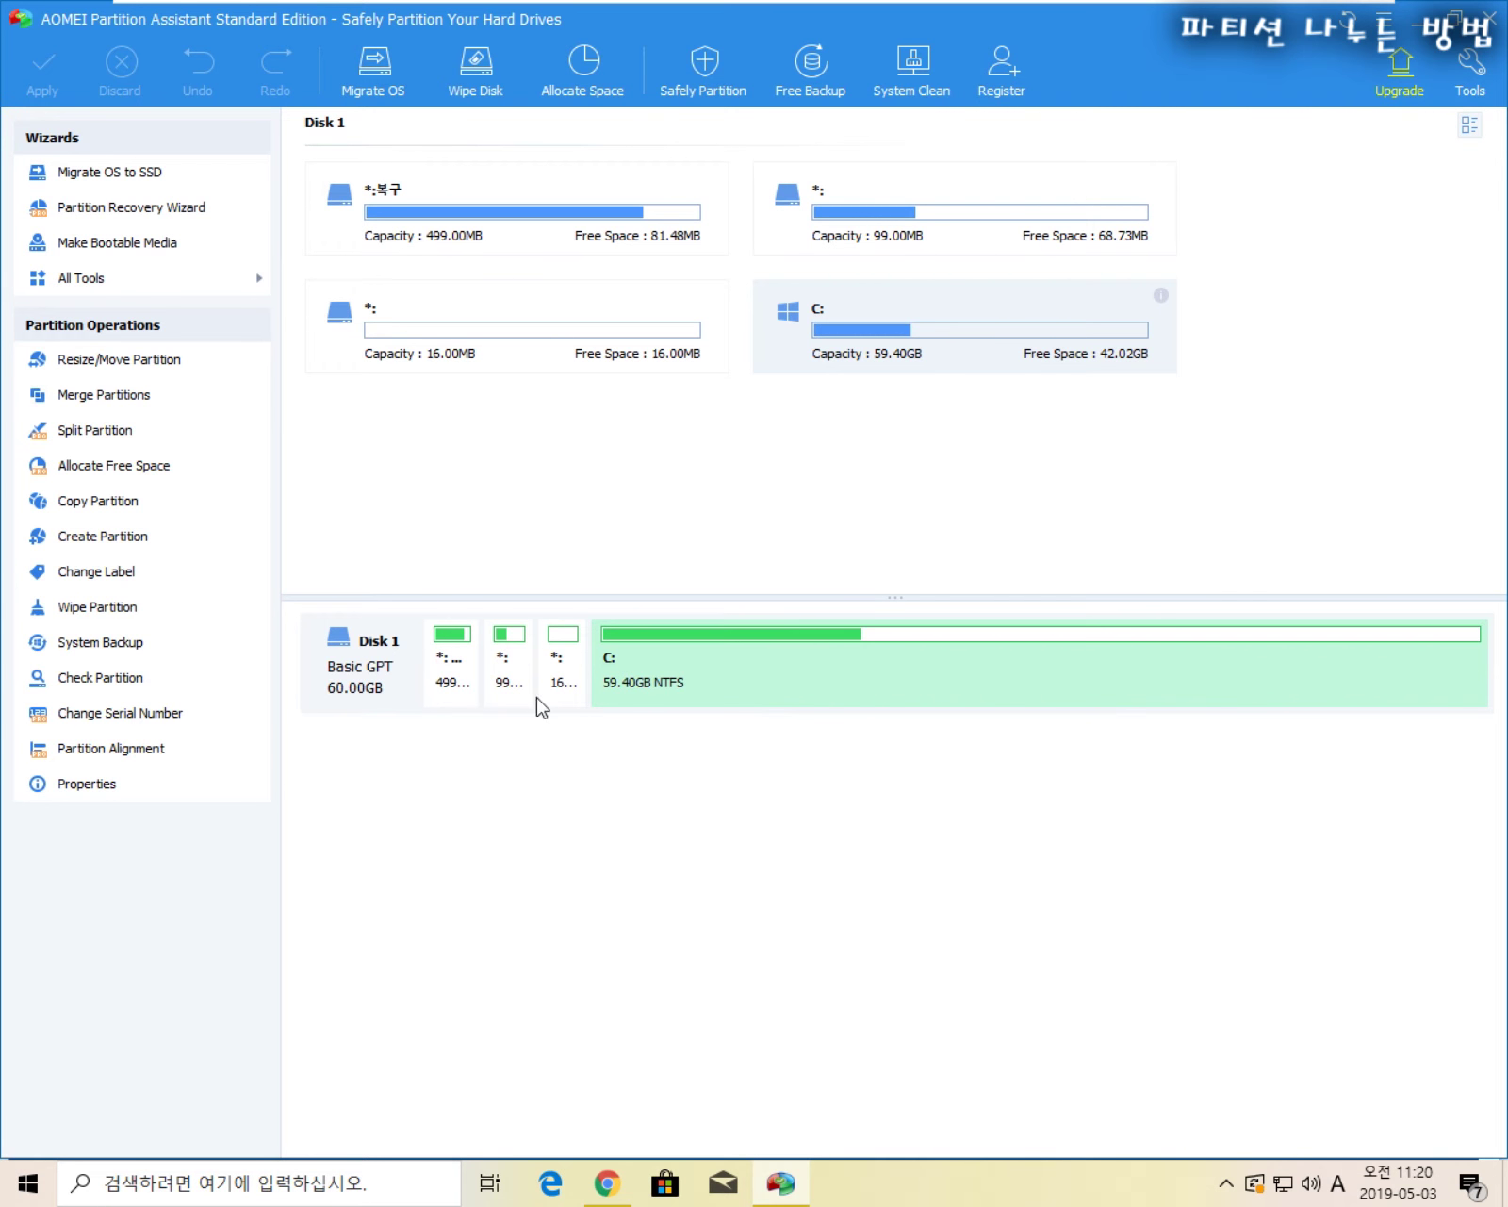
- Examine the recovery partition and the two small unlettered system partitions on Disk 1
click(473, 205)
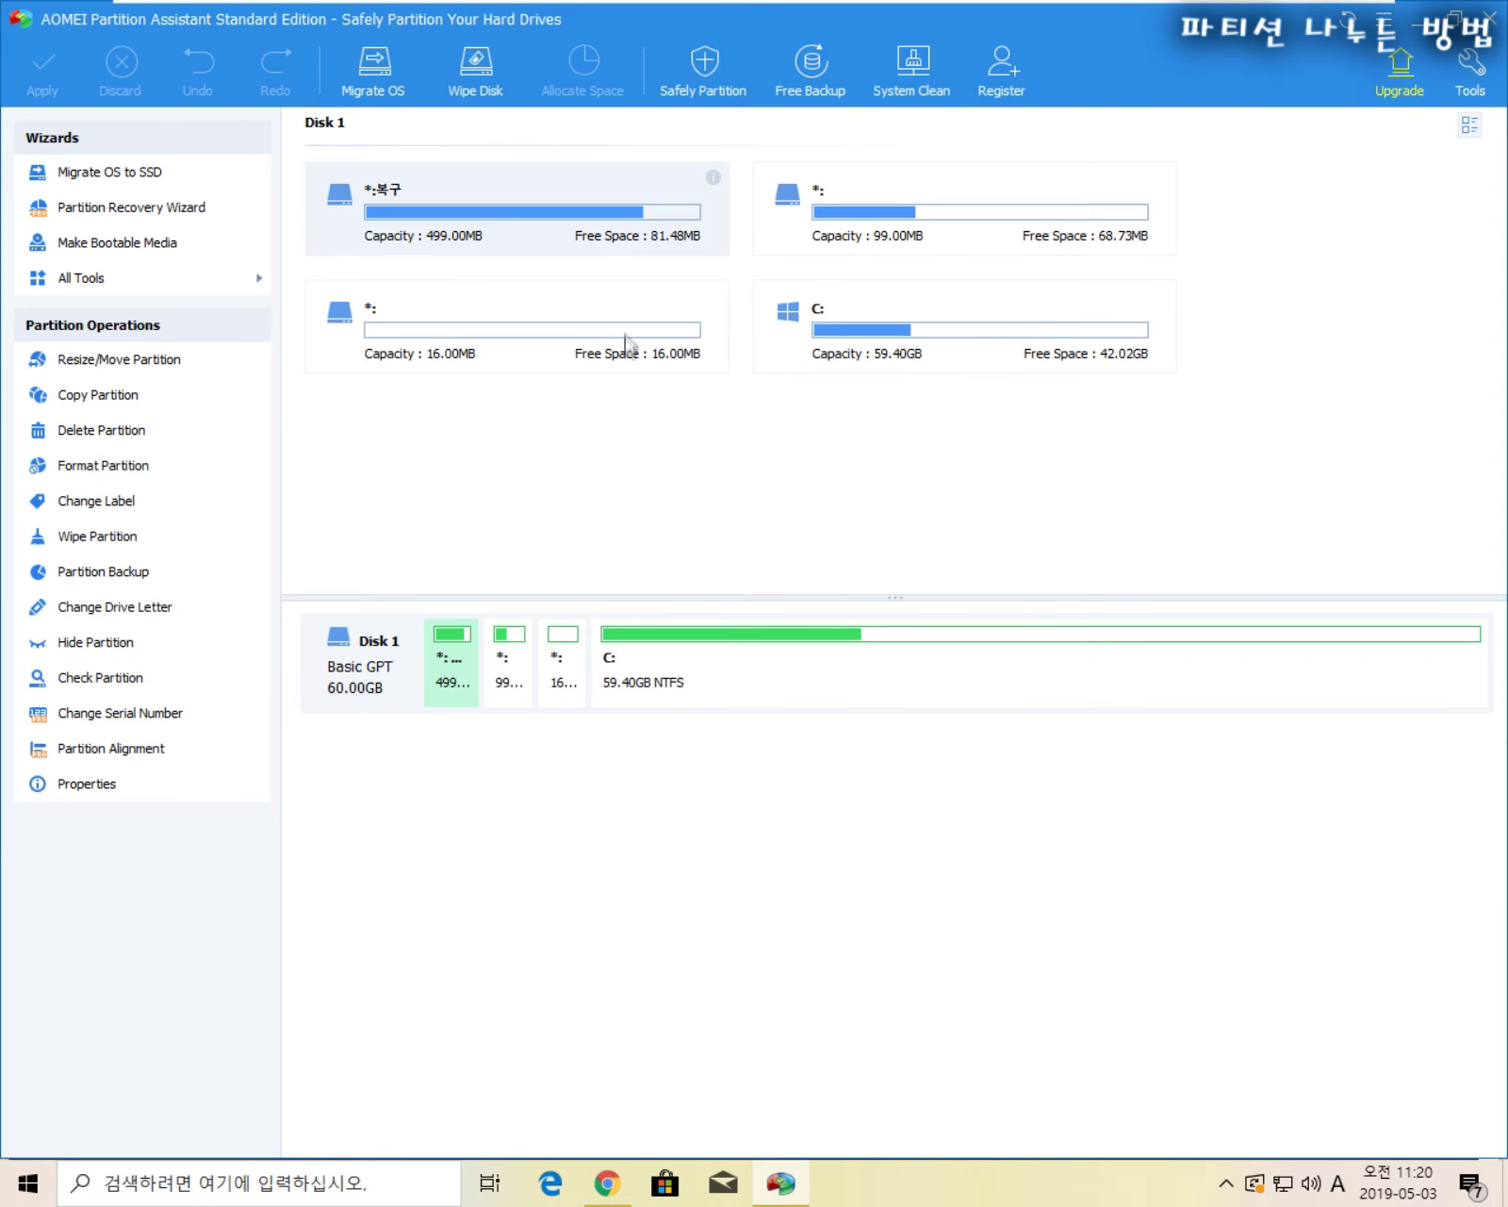
click(902, 229)
click(555, 333)
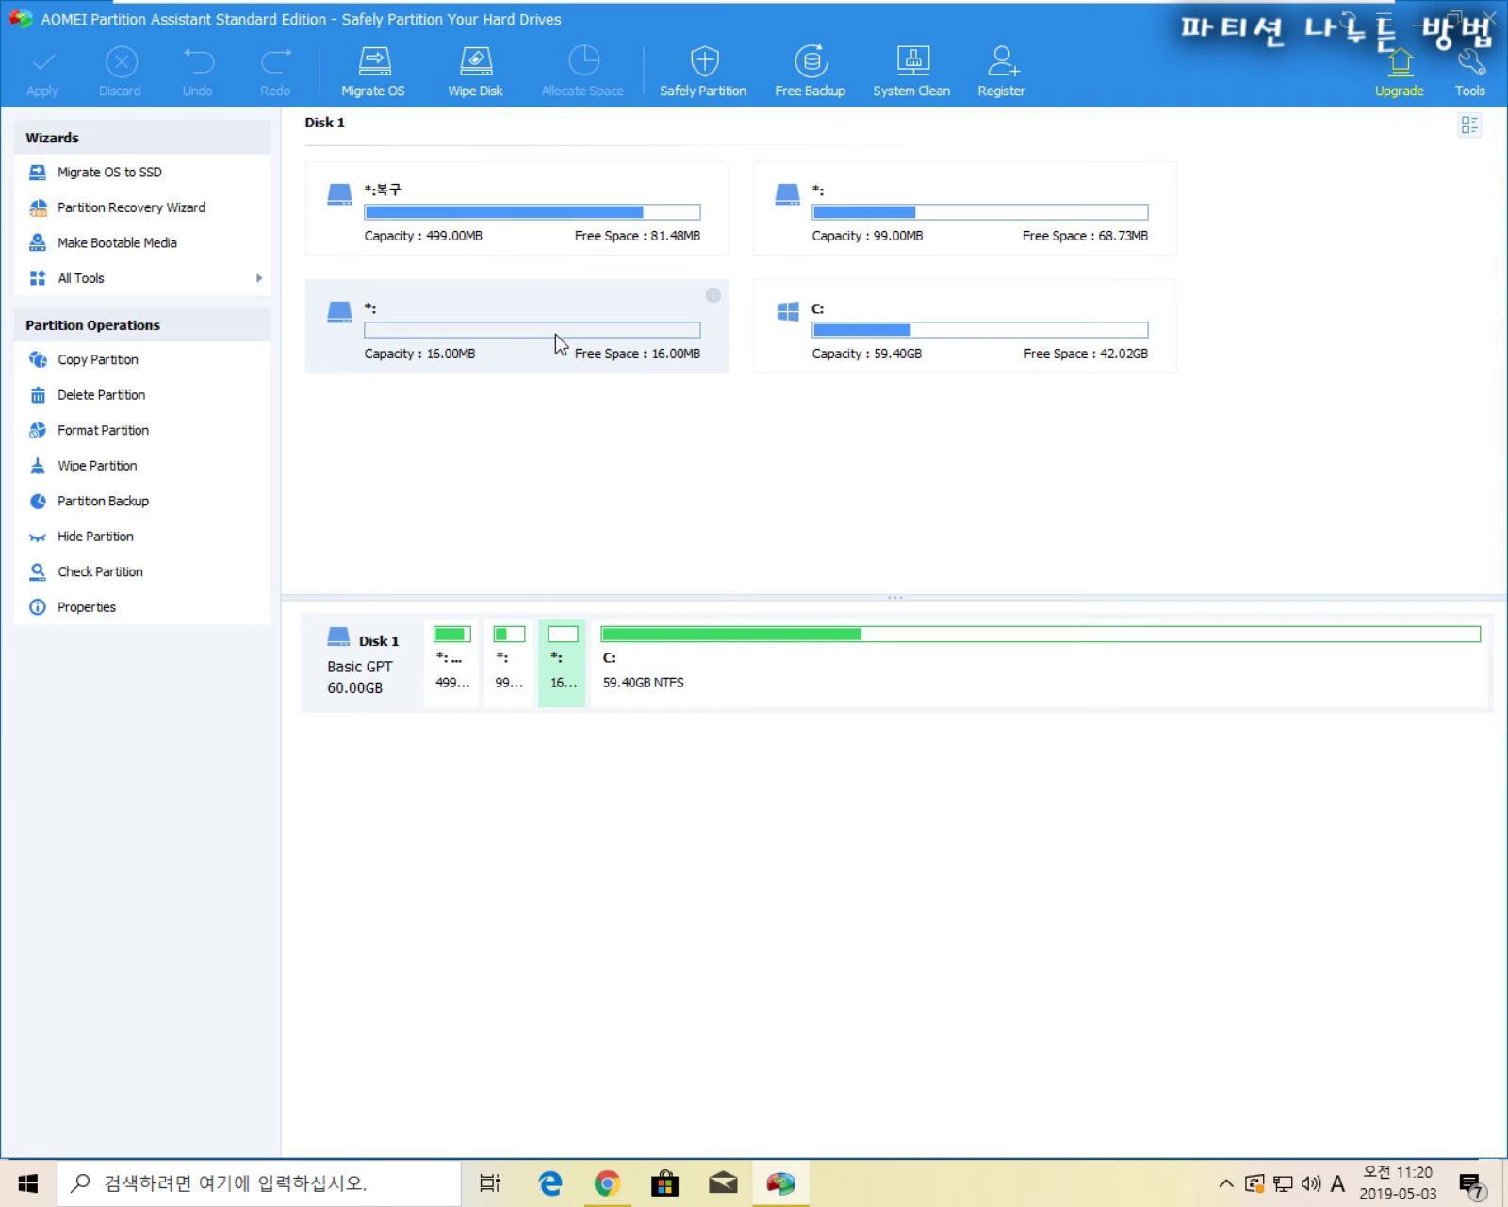
click(982, 230)
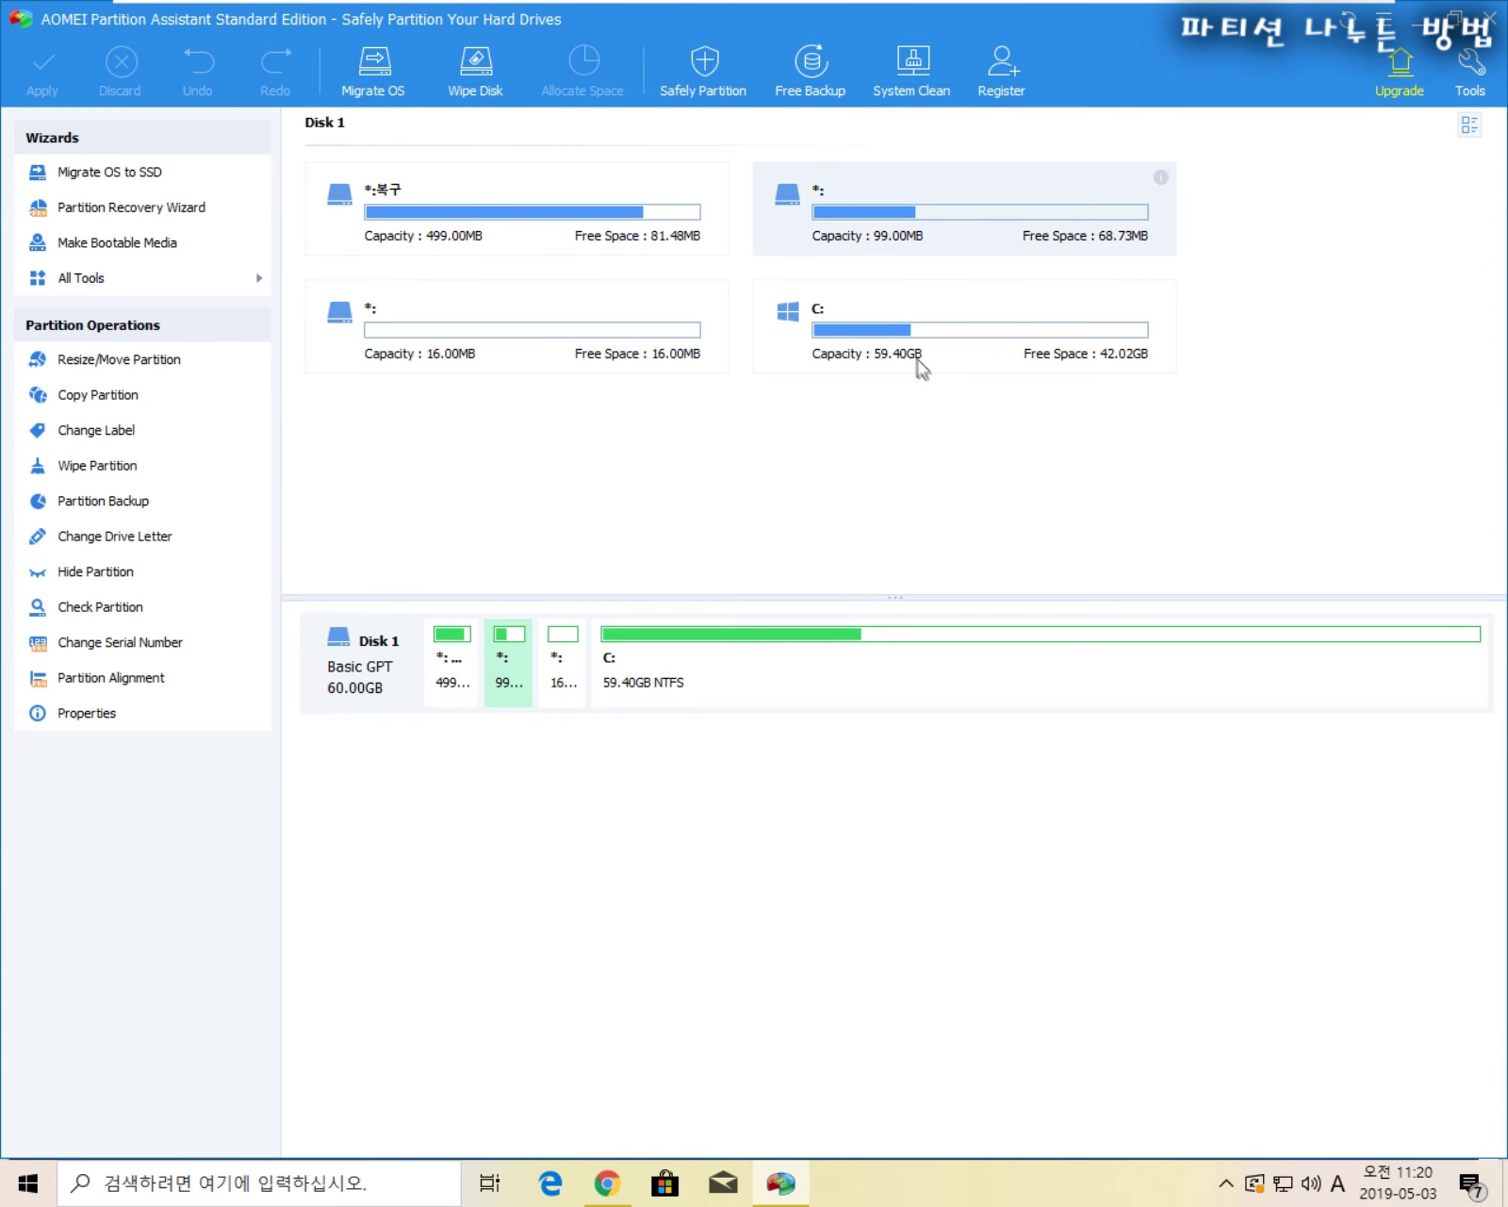
click(922, 371)
click(556, 352)
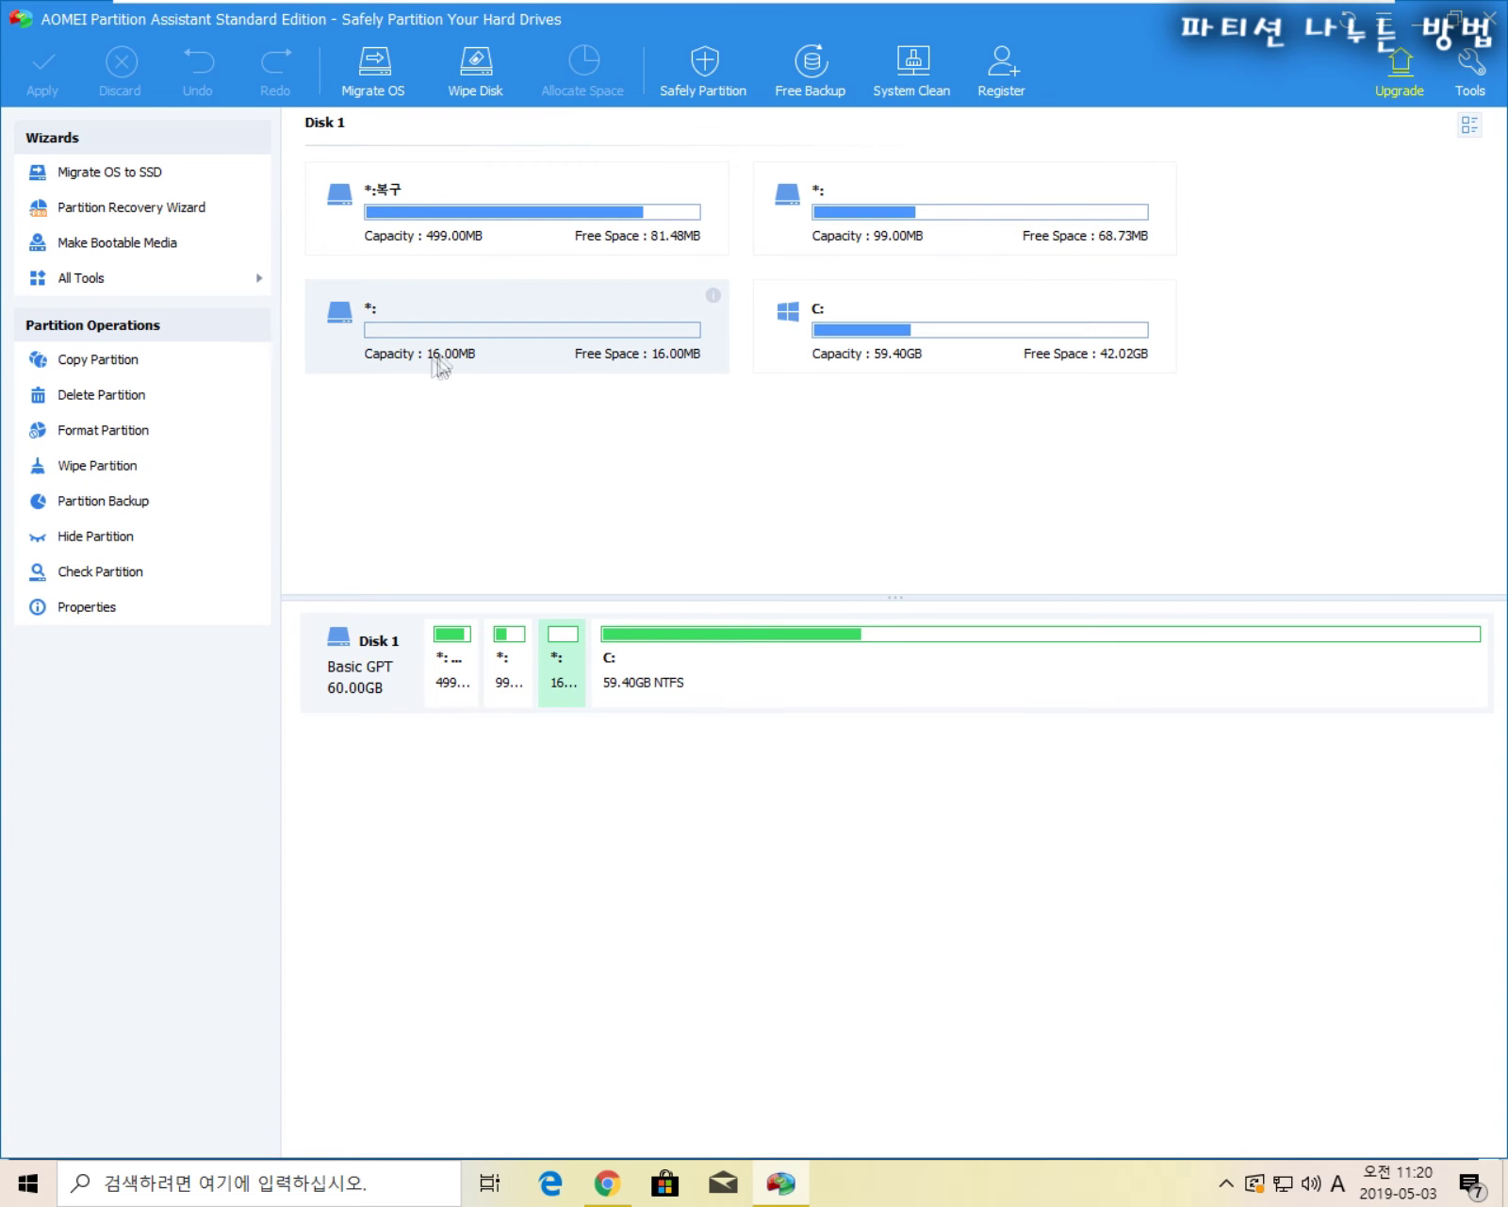
click(965, 249)
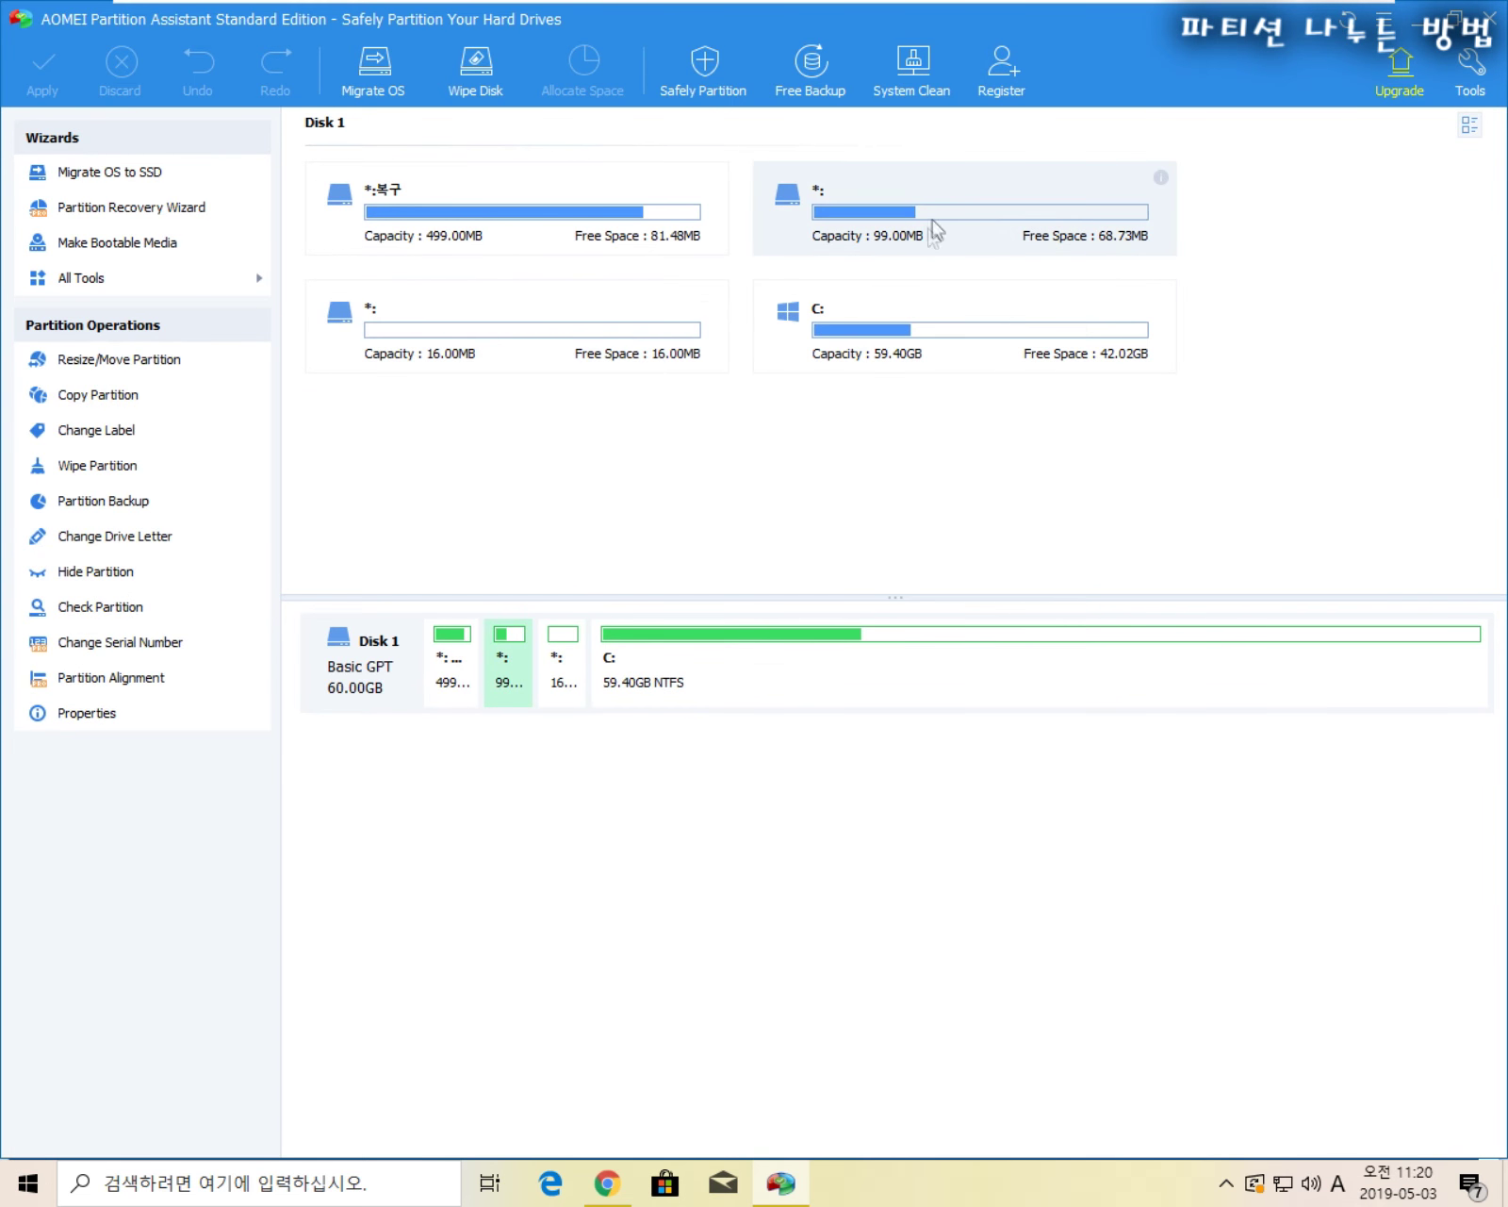
click(434, 232)
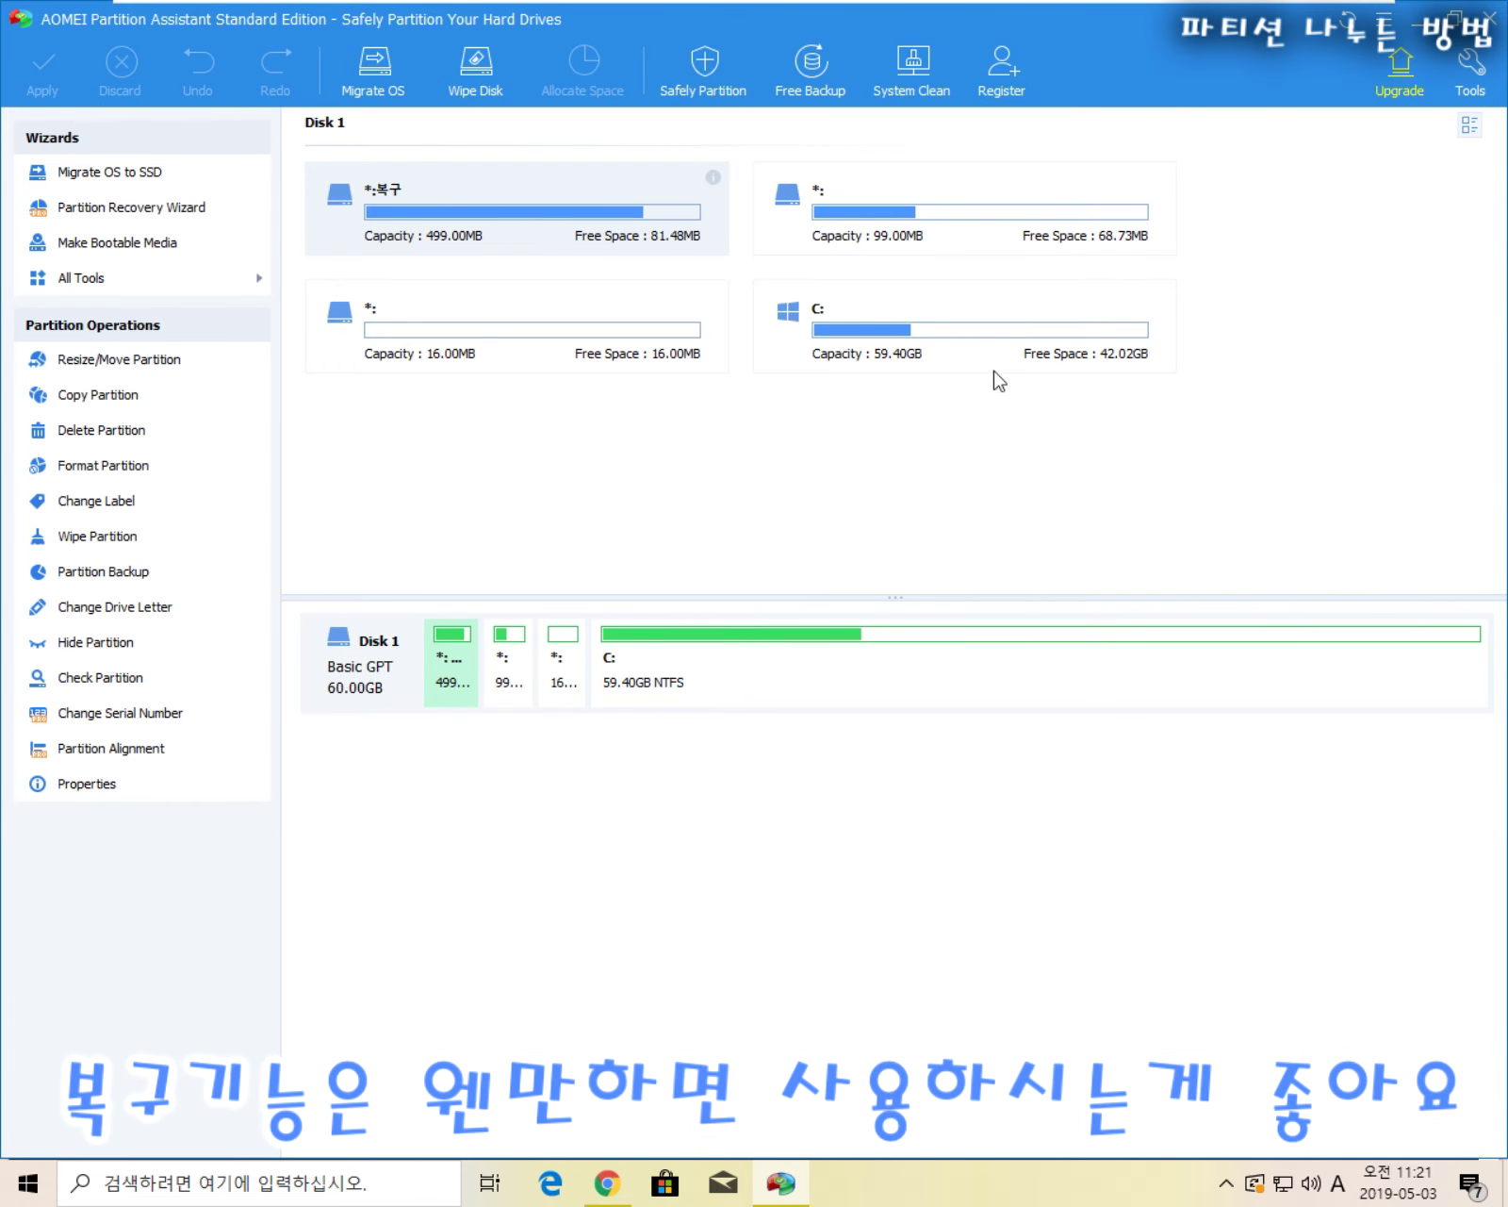
click(936, 224)
click(546, 352)
click(911, 224)
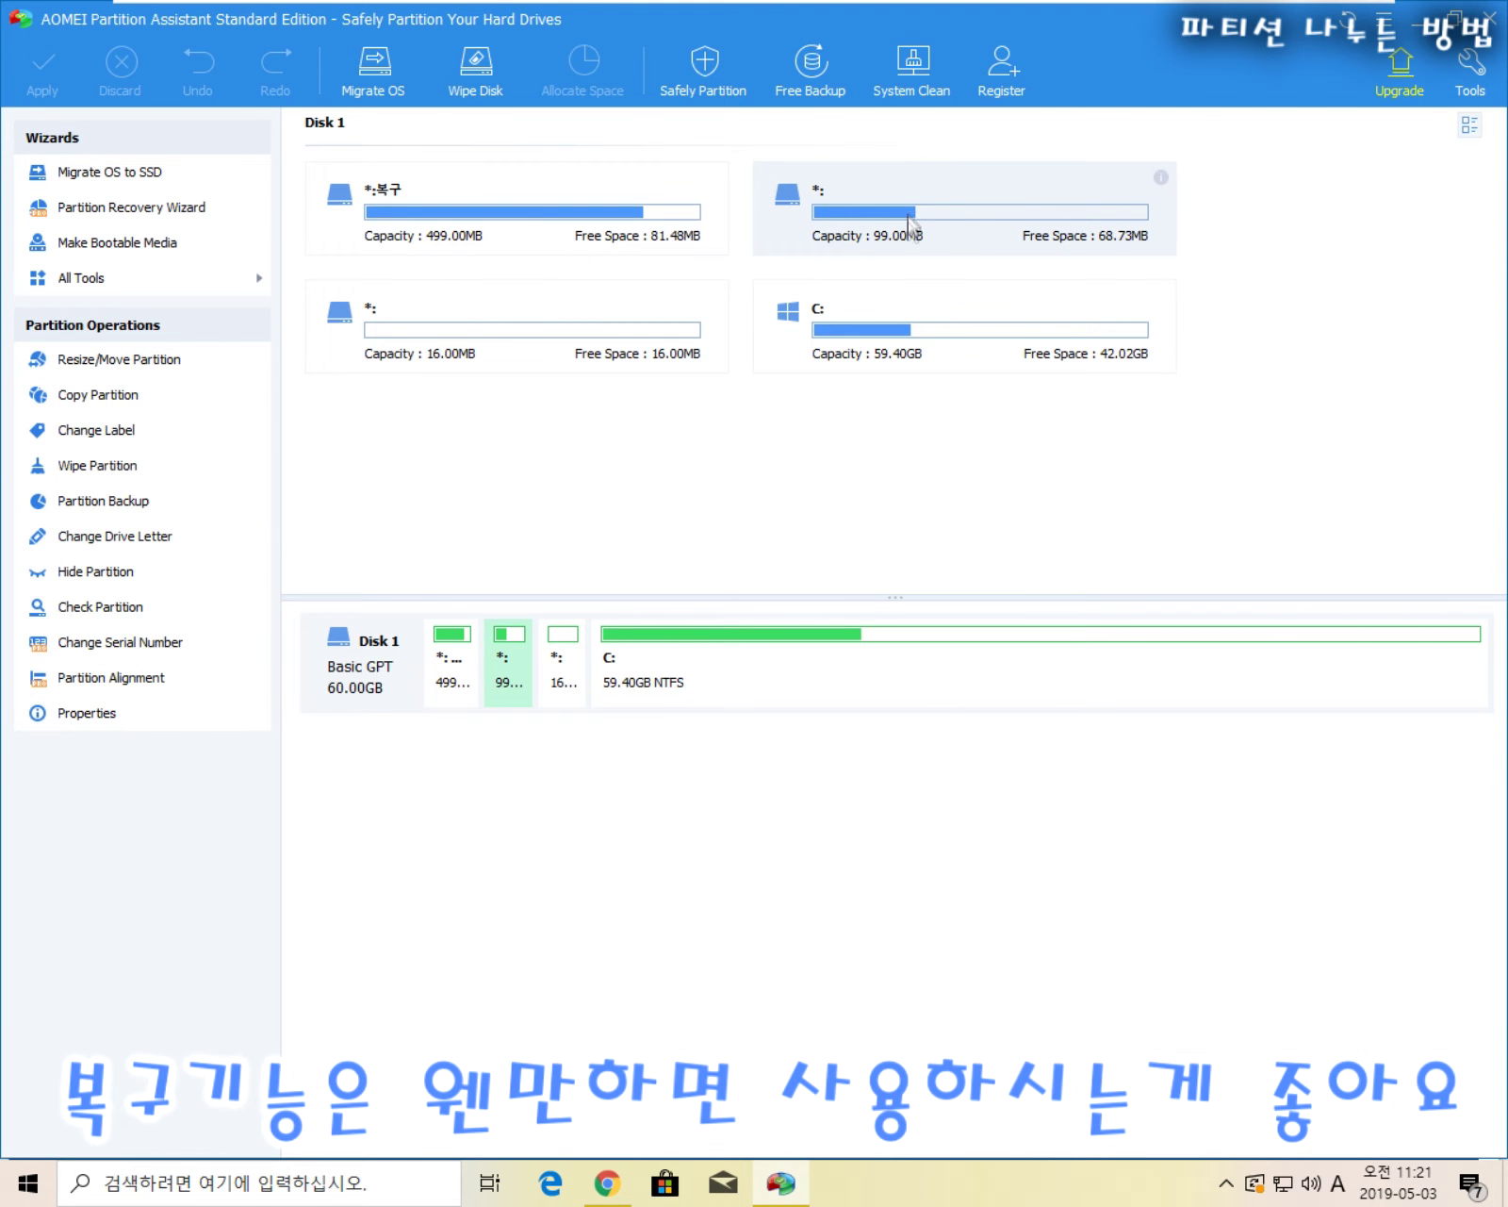
- Resize the C: partition to 30.06 GB, leaving the freed space unallocated after it
click(779, 651)
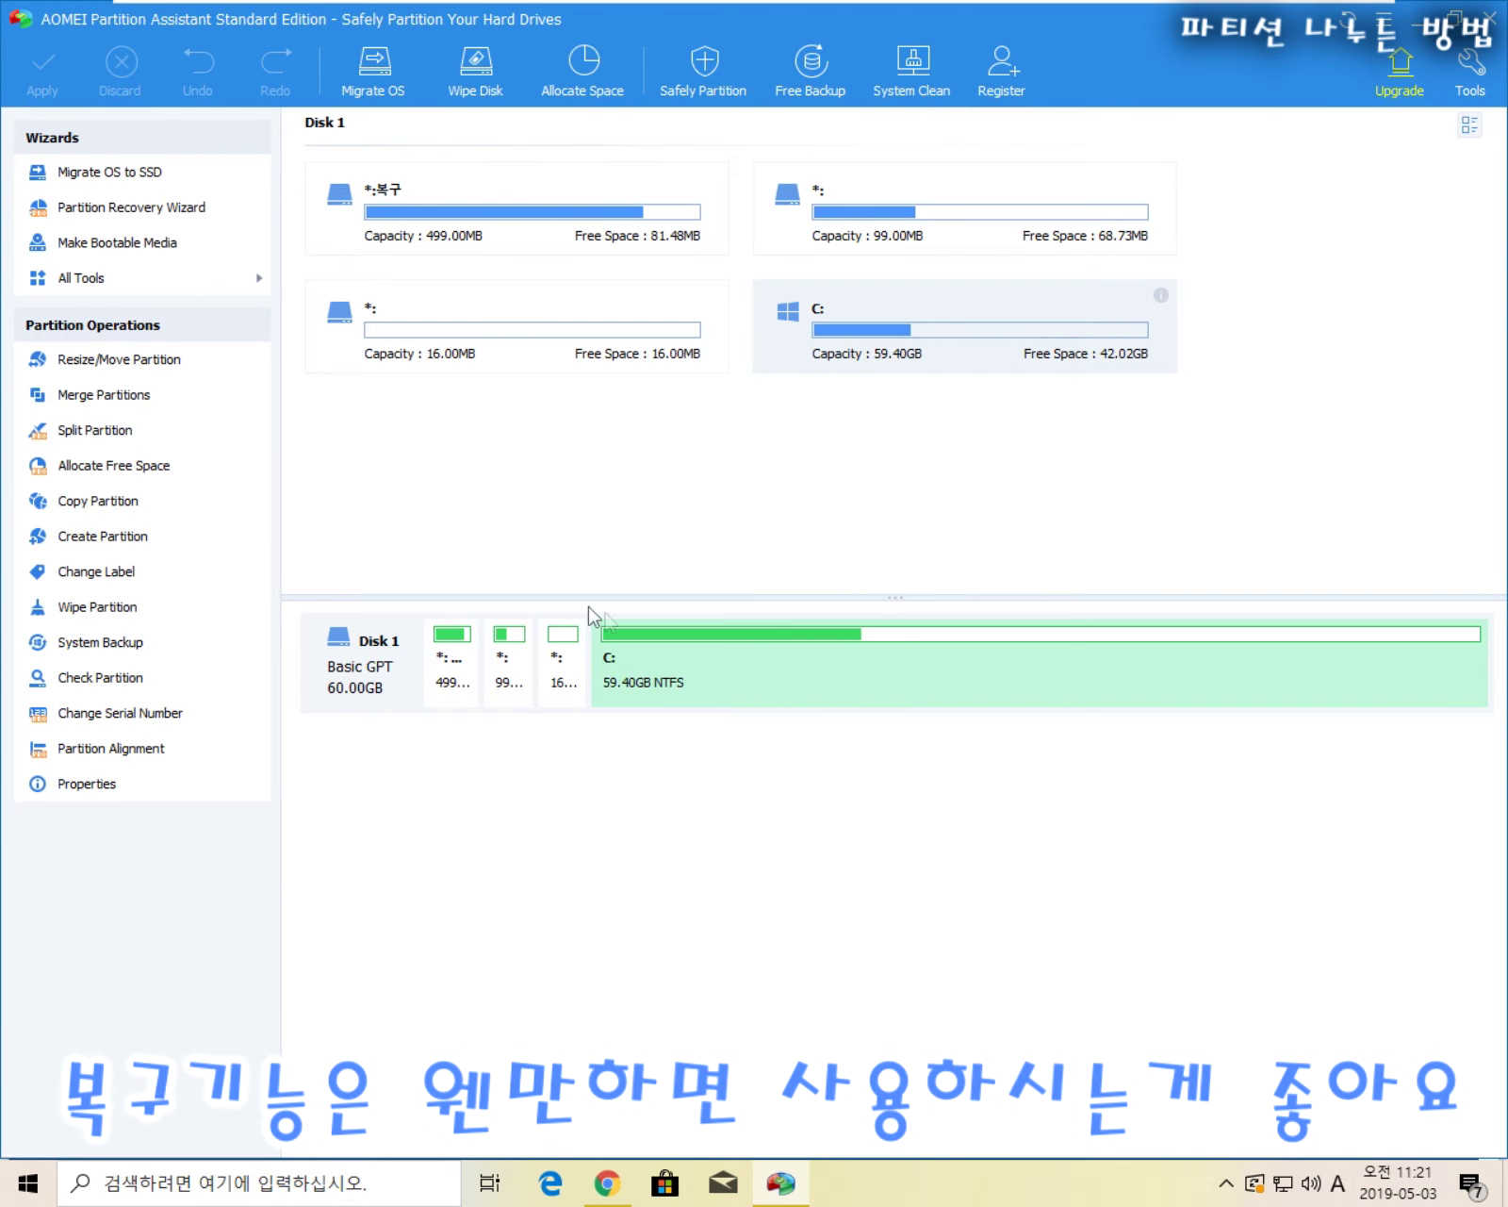
click(174, 368)
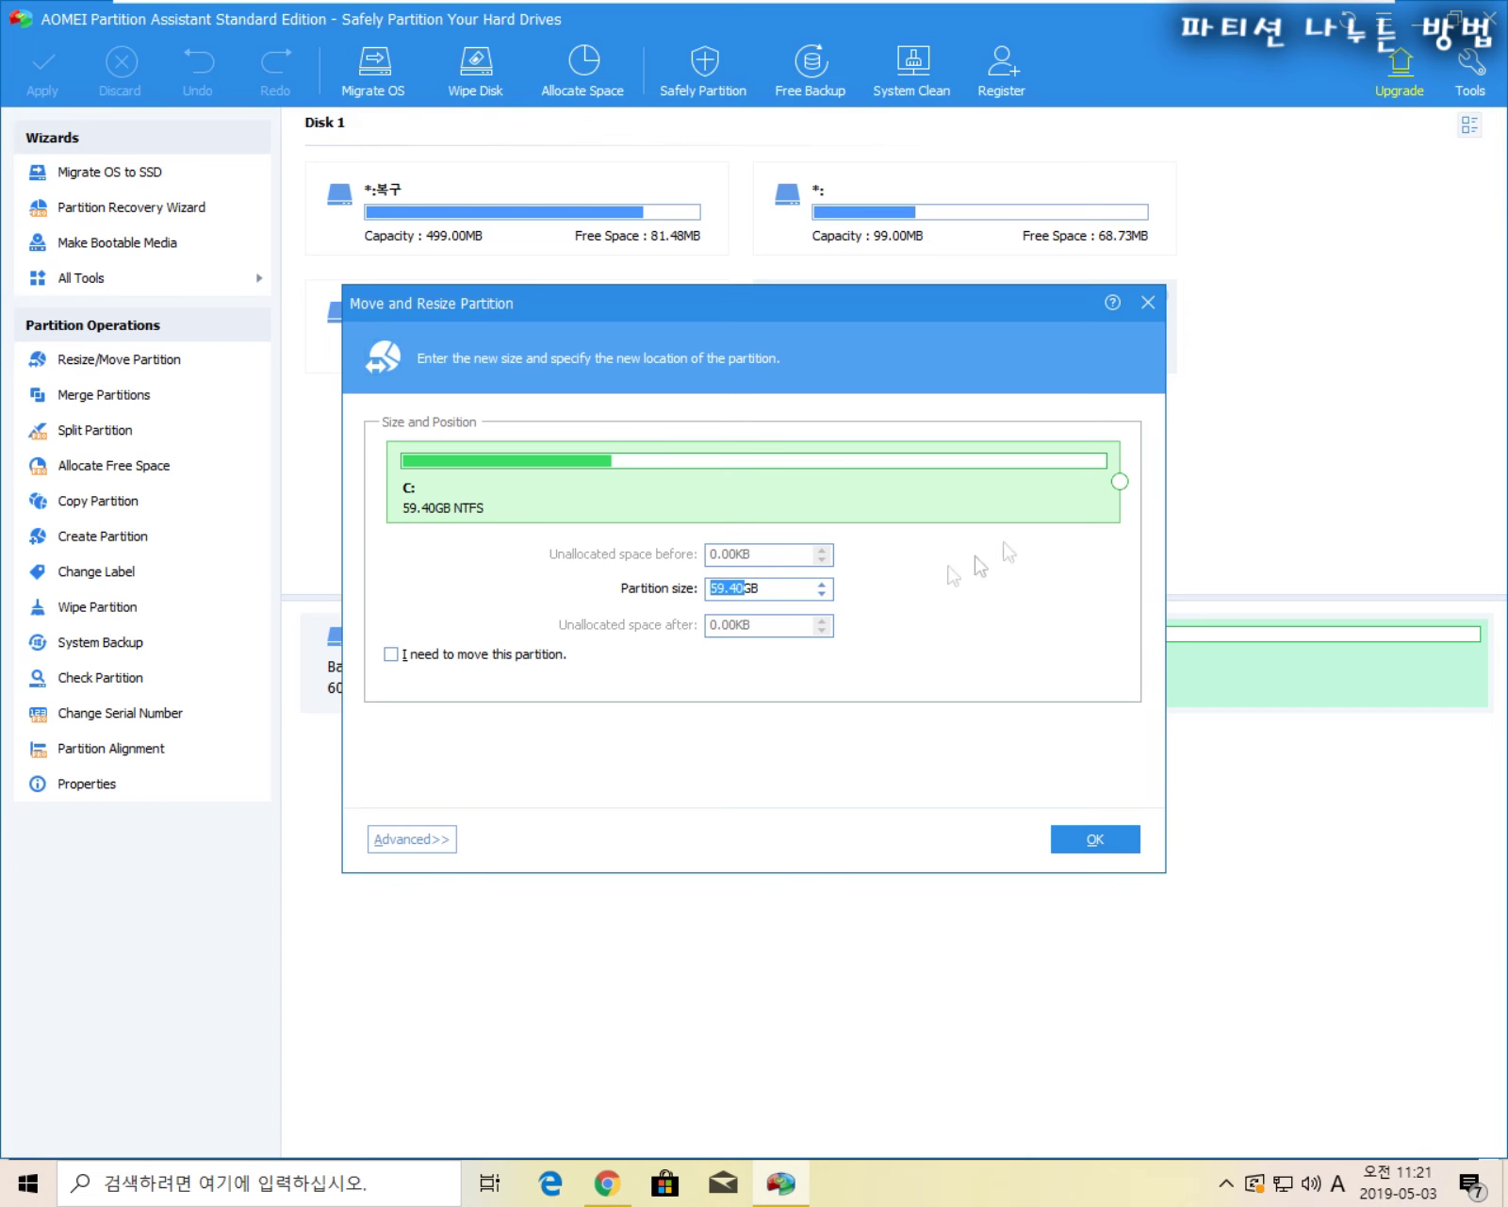
drag(1121, 480, 624, 476)
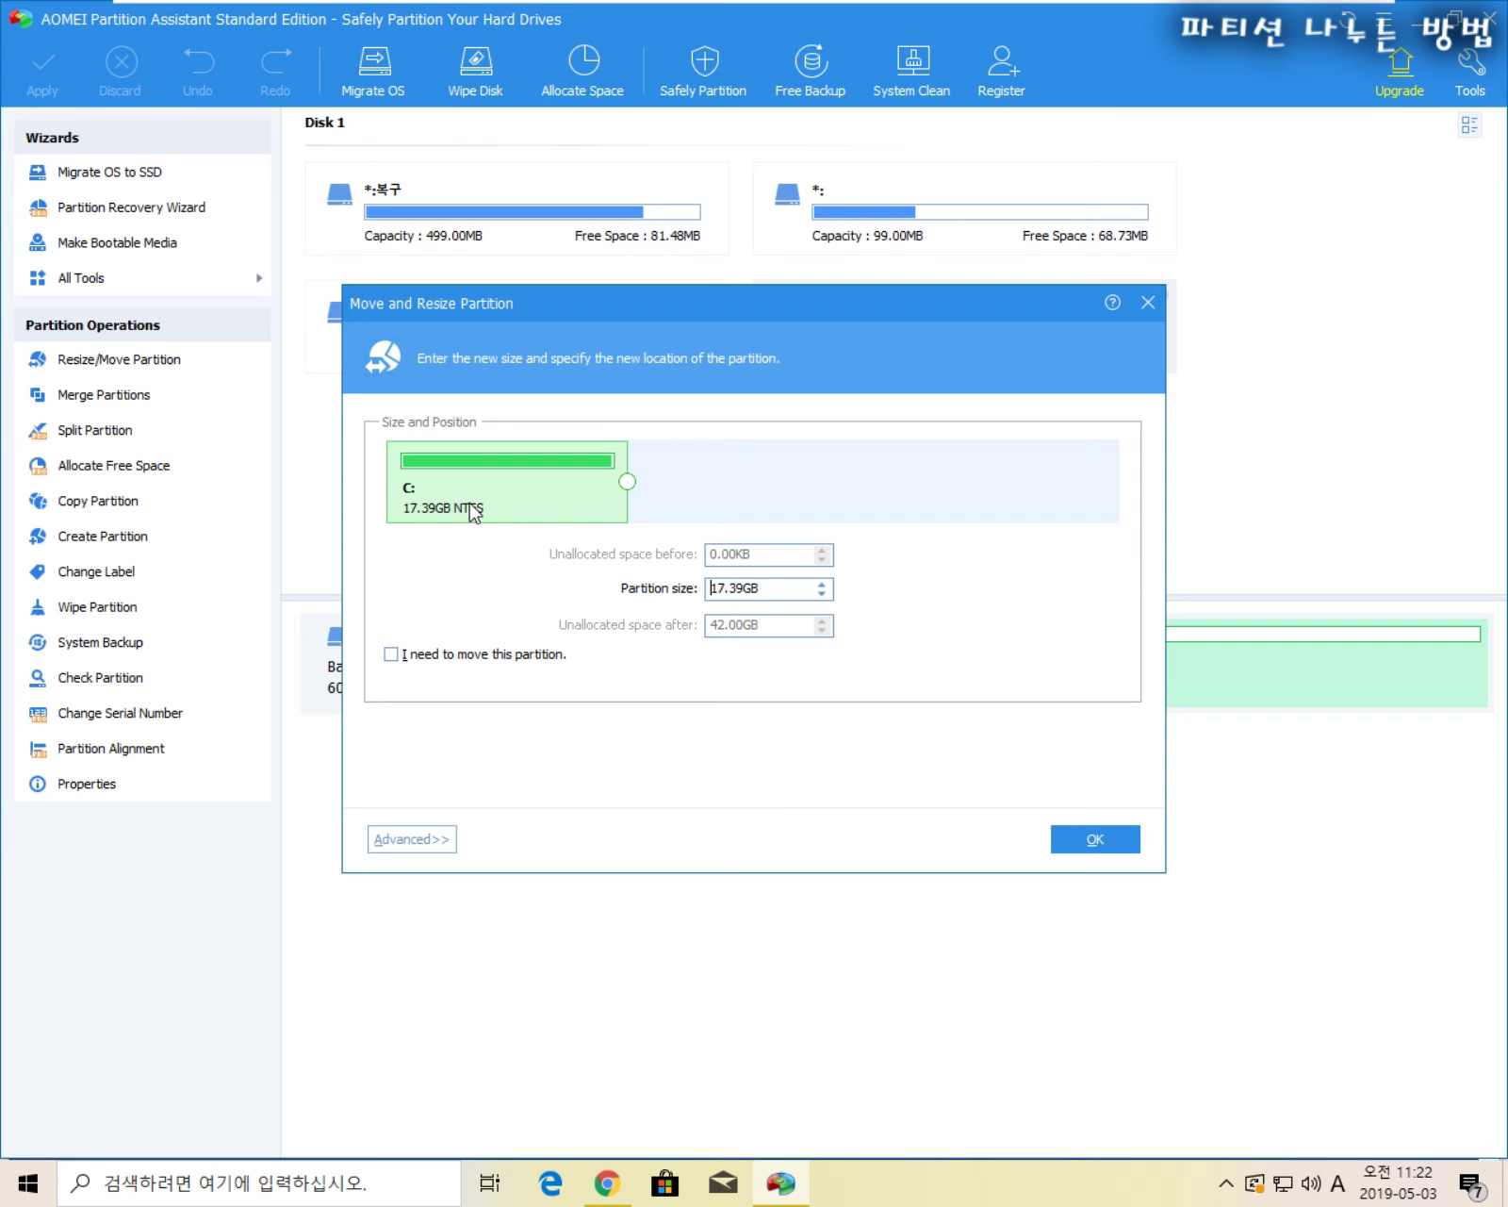
drag(628, 484, 778, 481)
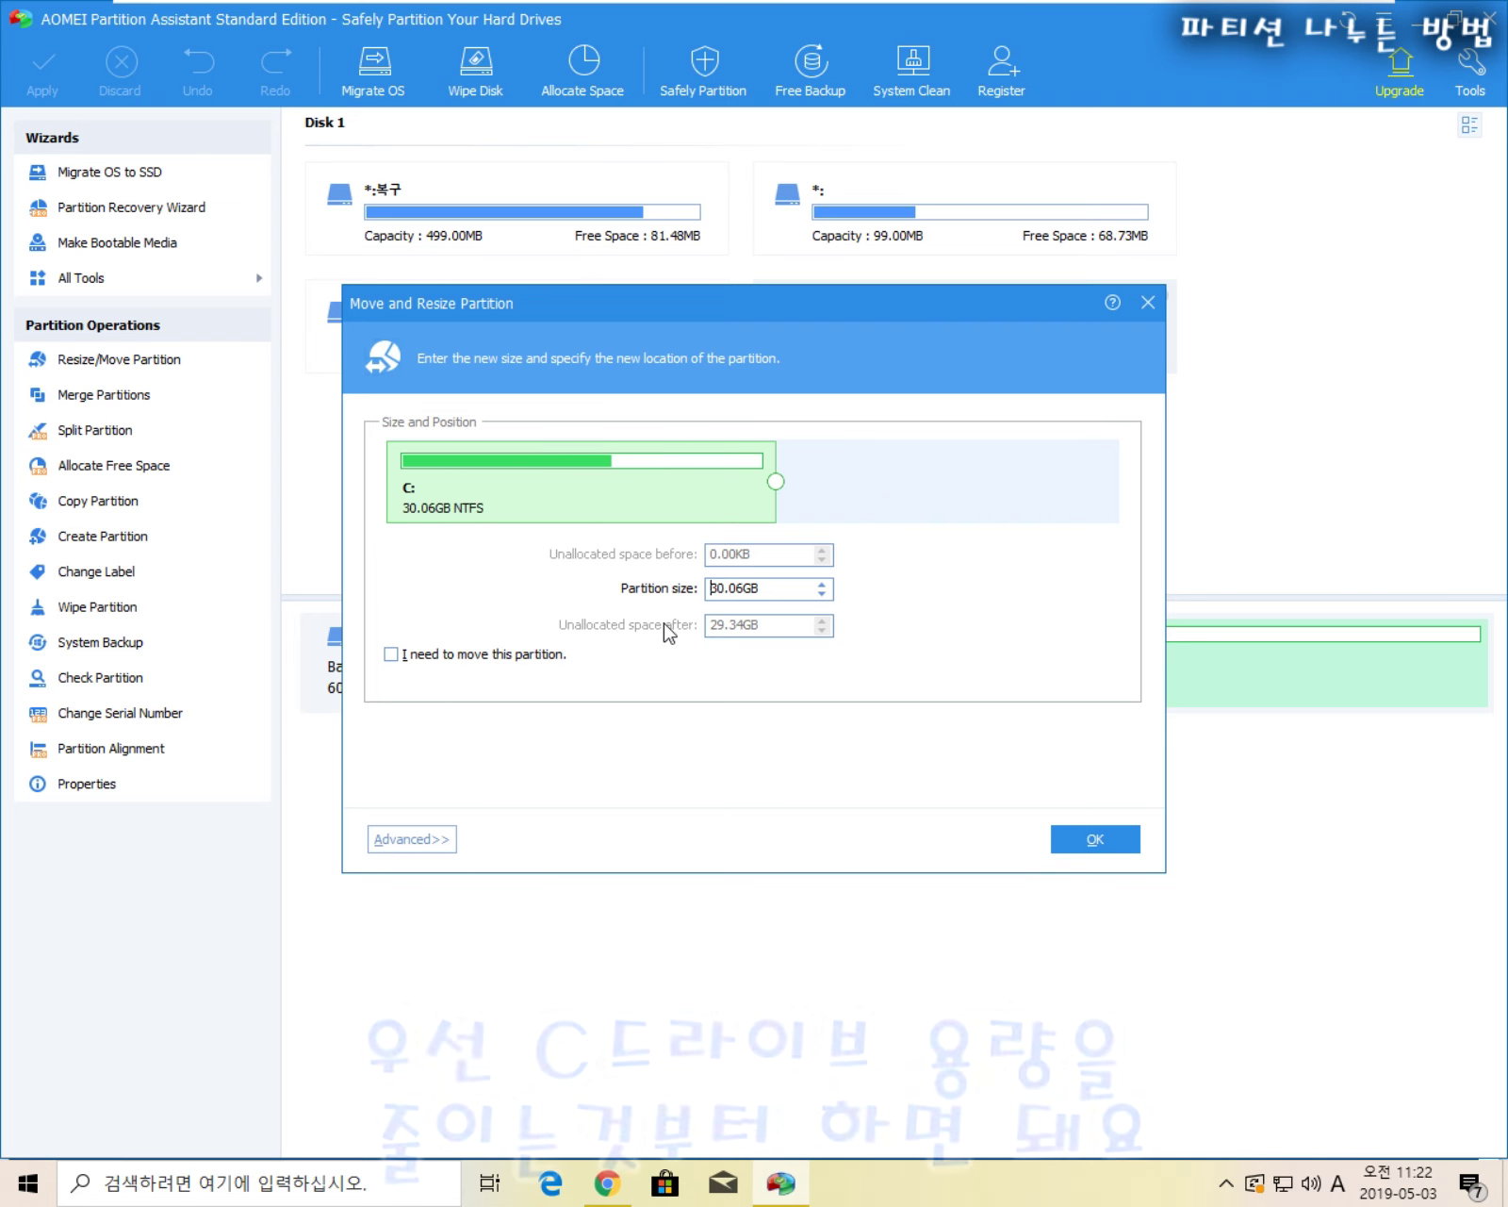
click(1084, 839)
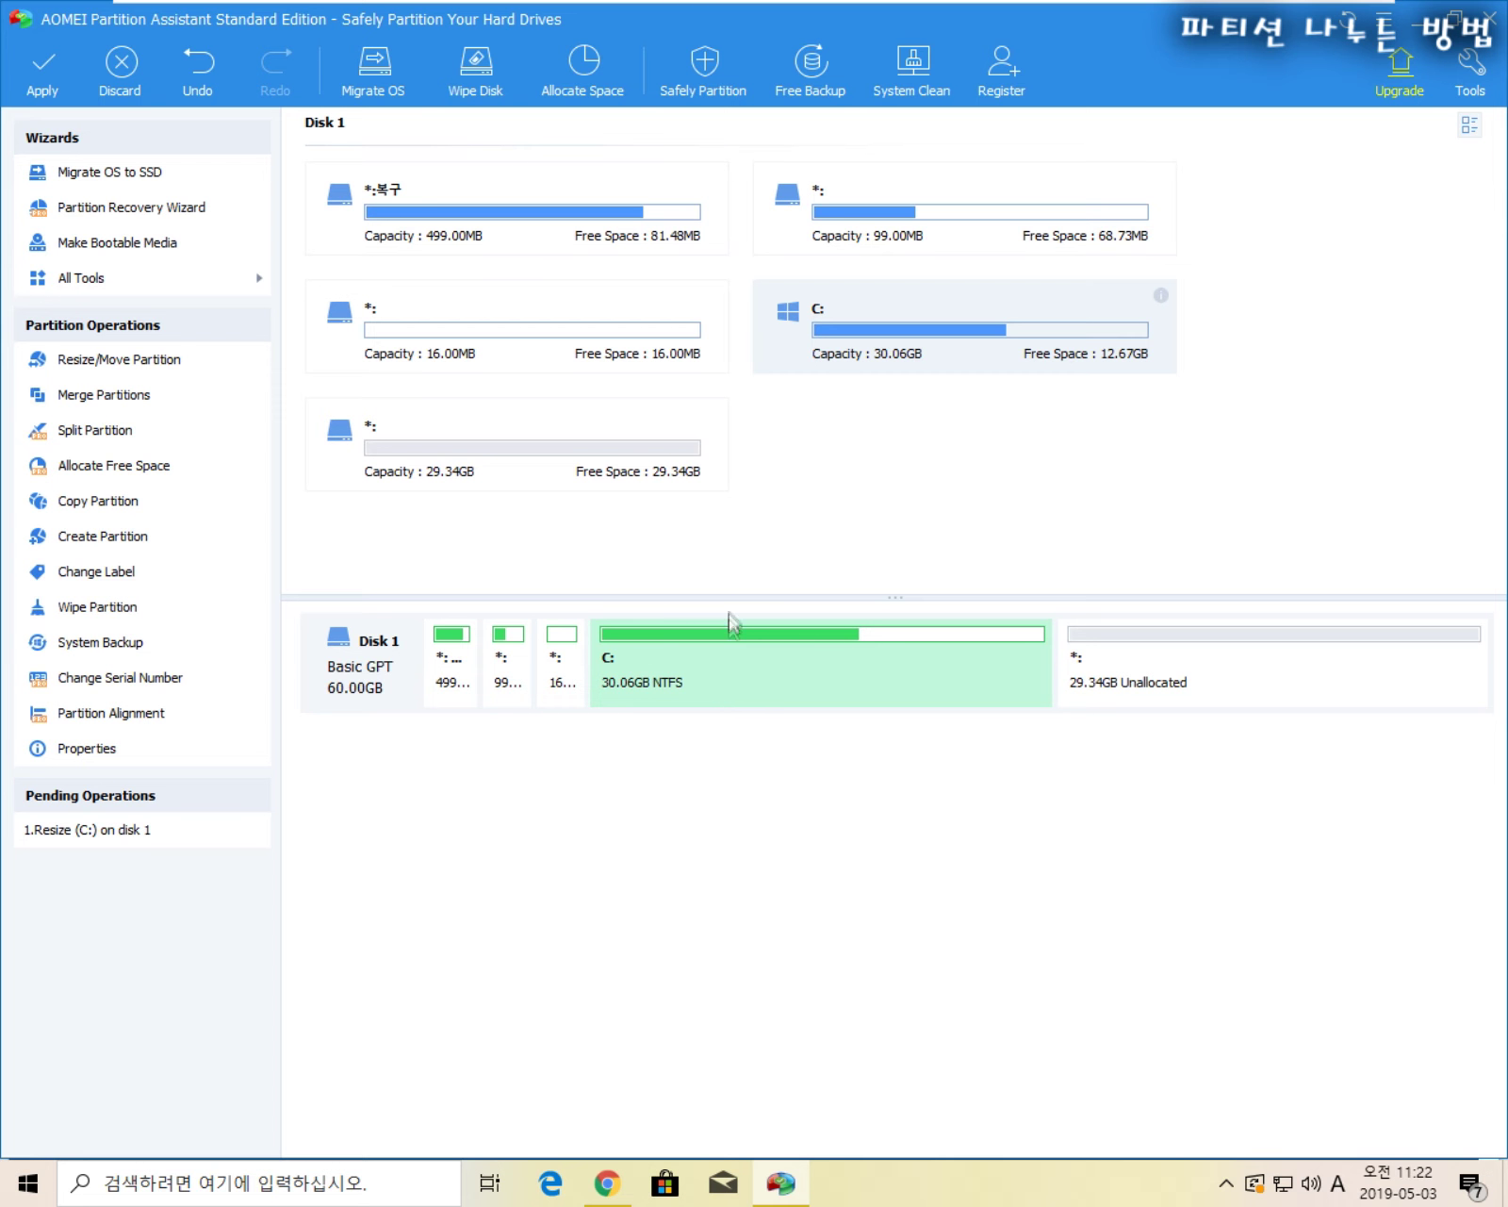
- Start creating a partition in the unallocated space after C:, using the full 29.34 GB
click(1191, 651)
click(910, 673)
click(1206, 678)
click(897, 684)
click(1207, 704)
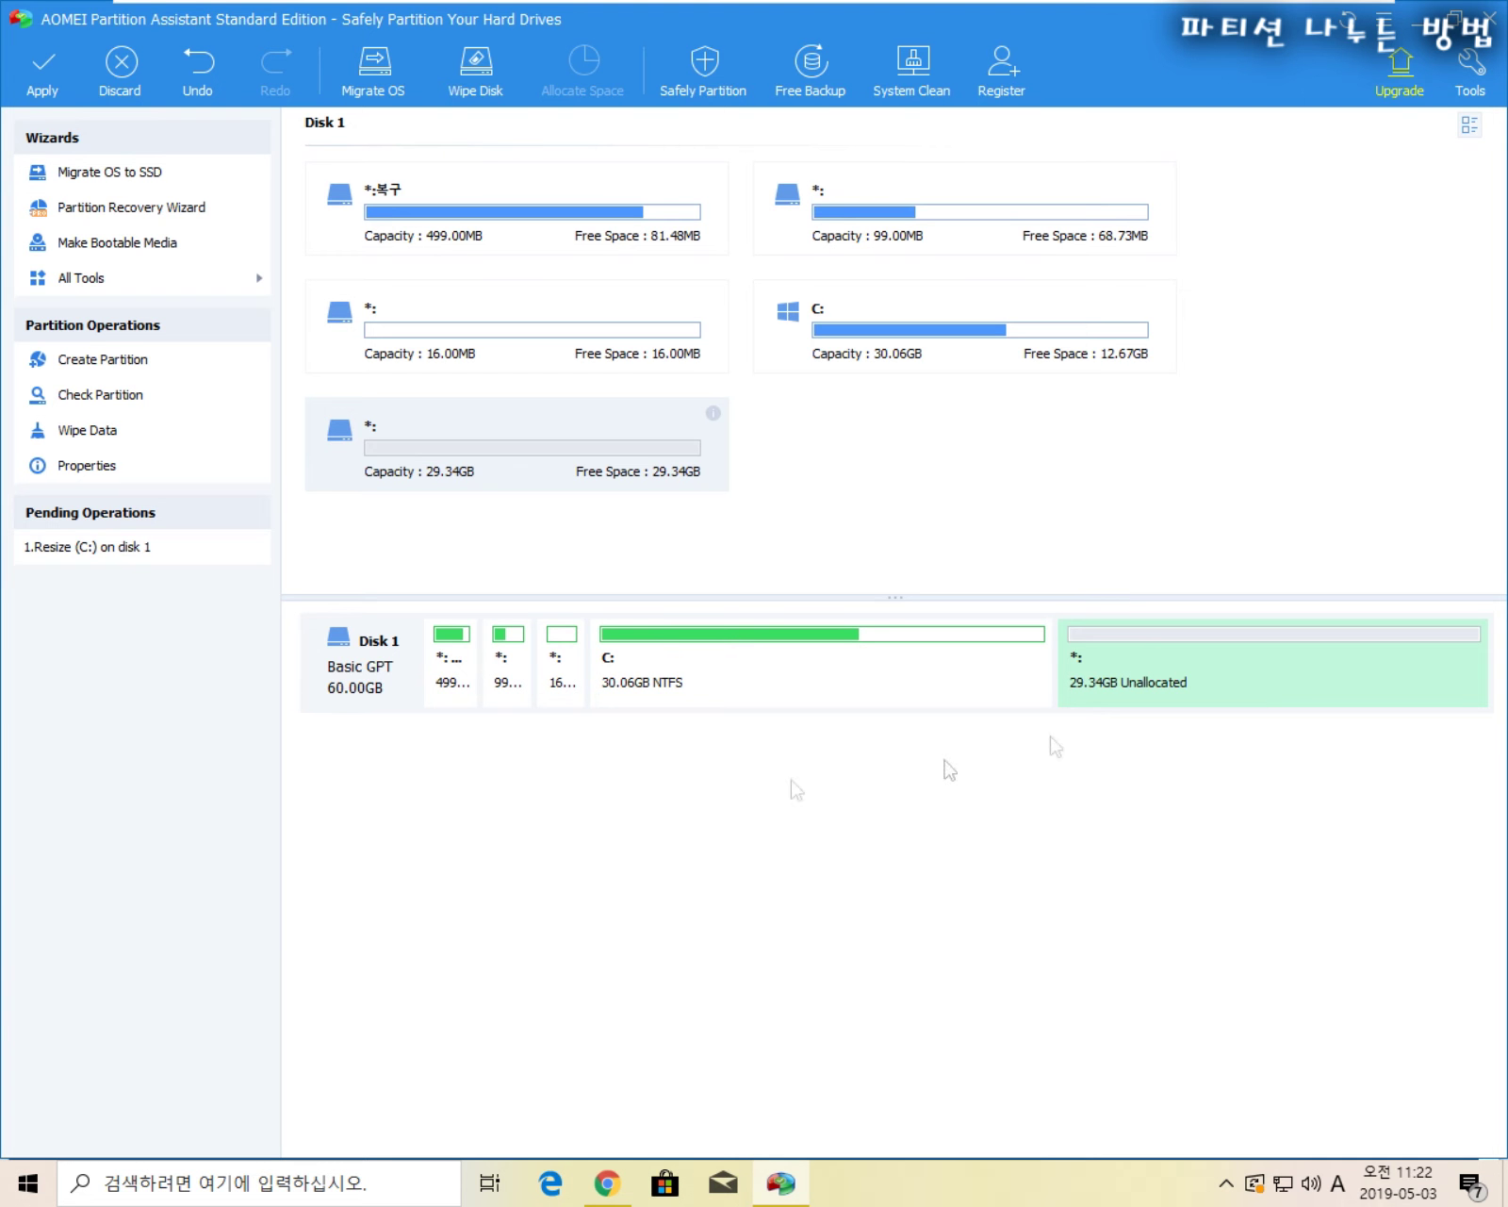
click(122, 365)
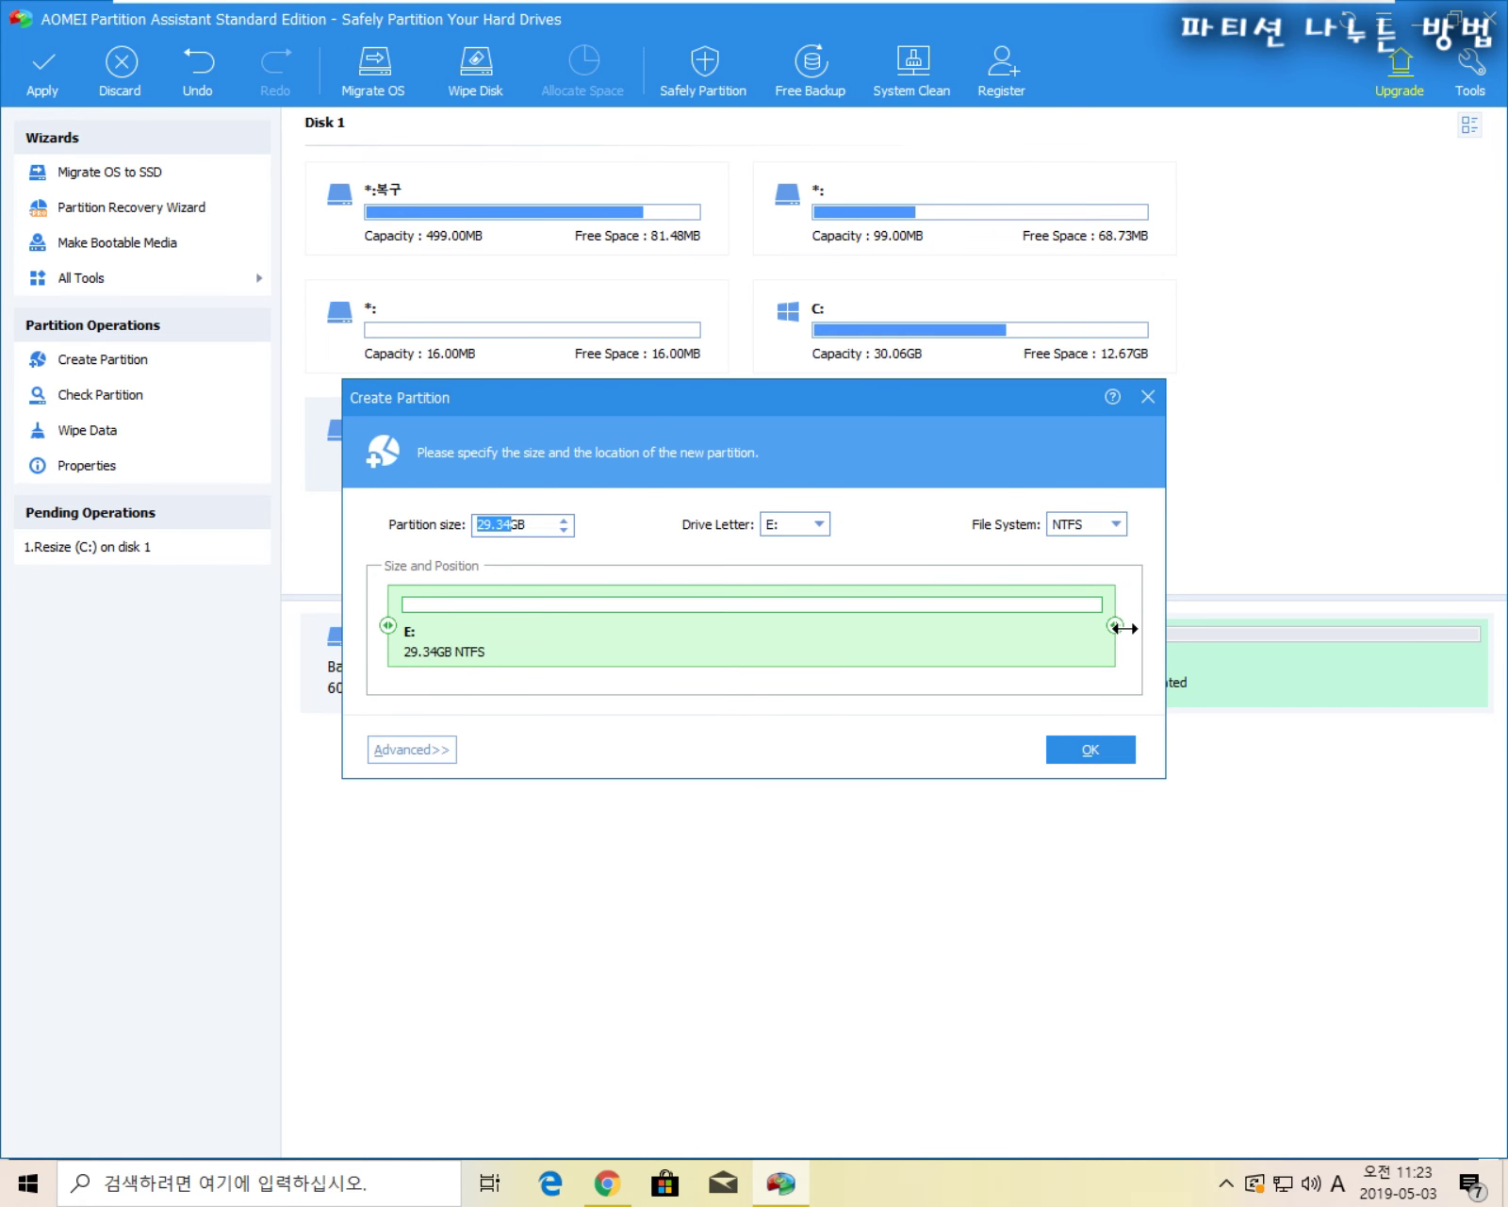
drag(1116, 626, 1350, 629)
drag(714, 398, 762, 508)
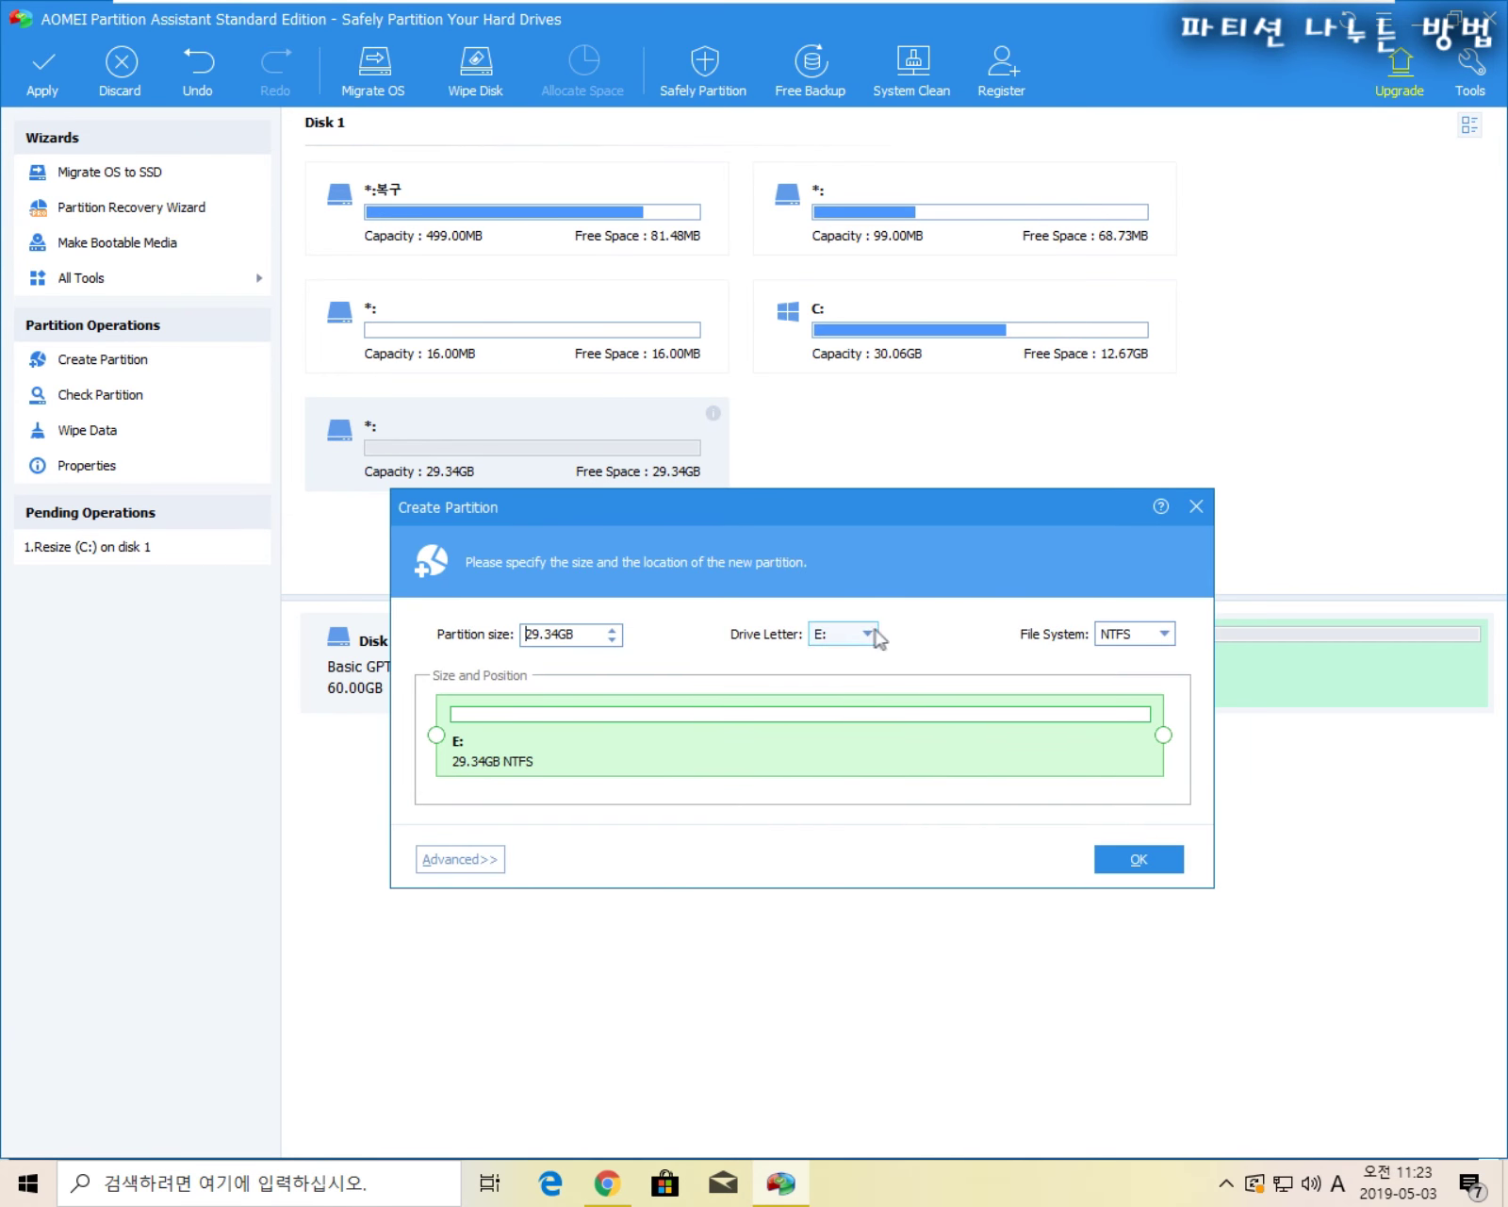
- Check the available drive letters for the new partition and, in File Explorer, which letters are already in use
click(871, 634)
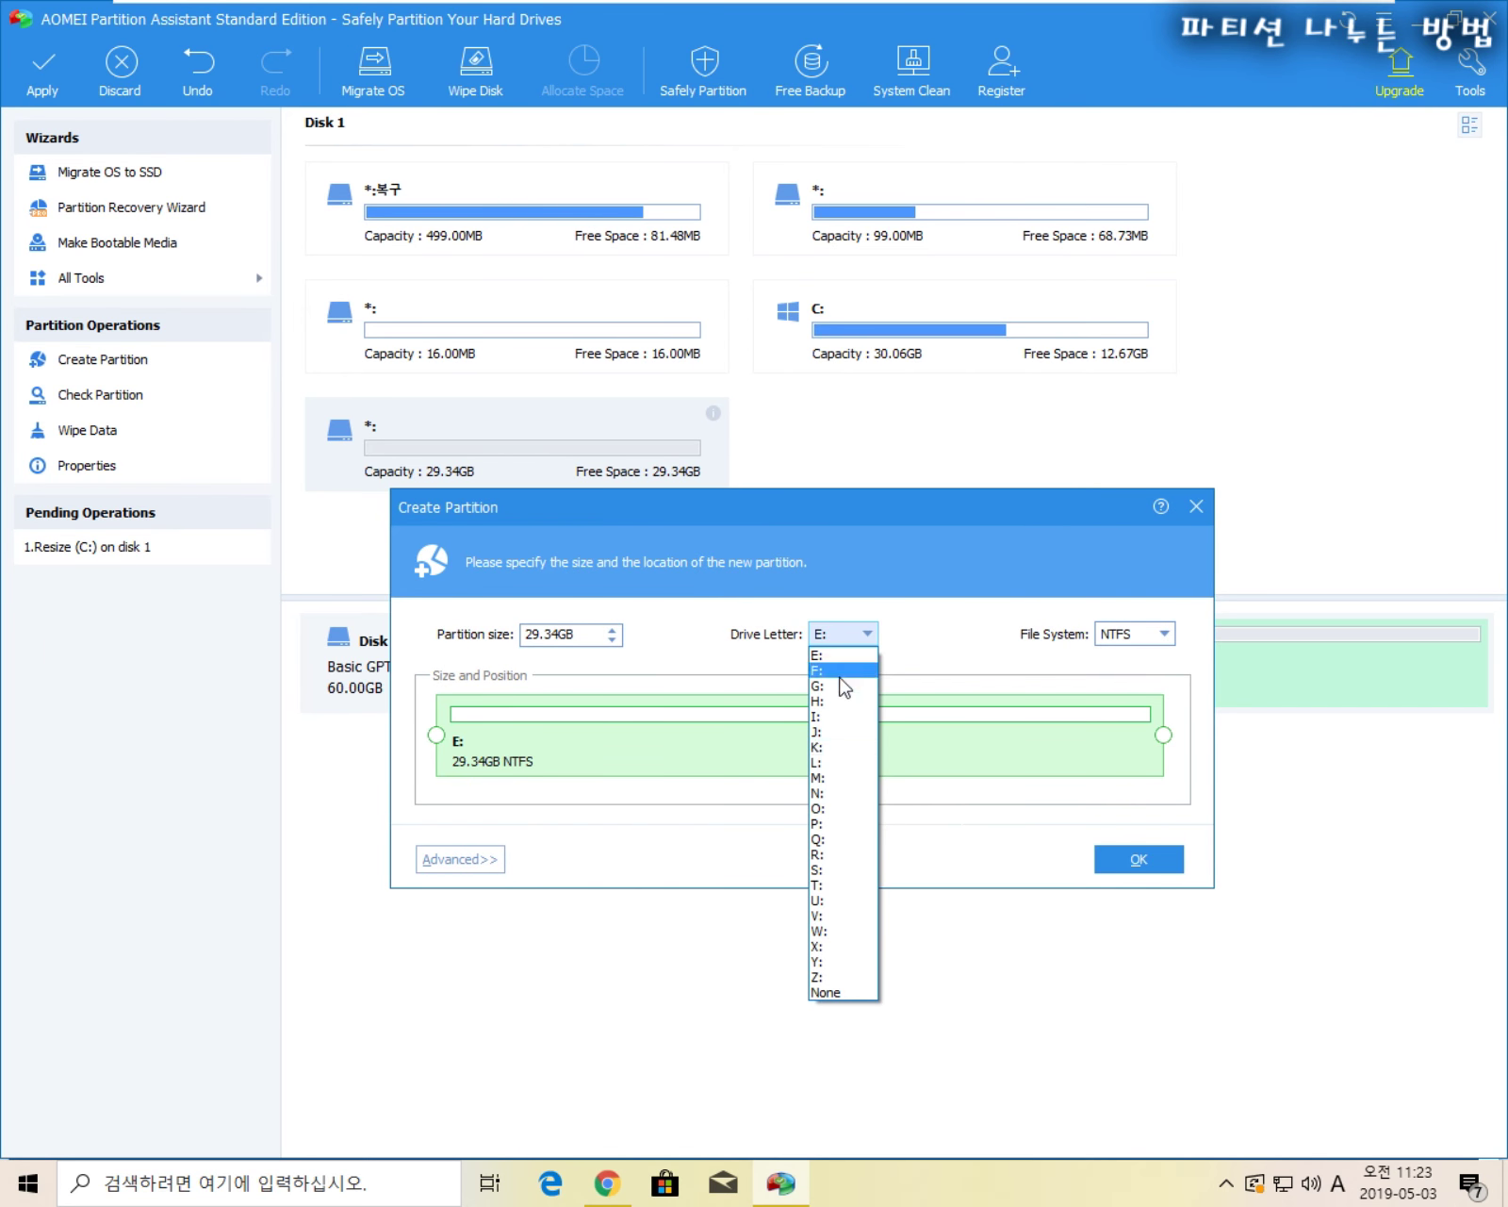
click(936, 506)
drag(935, 506, 928, 467)
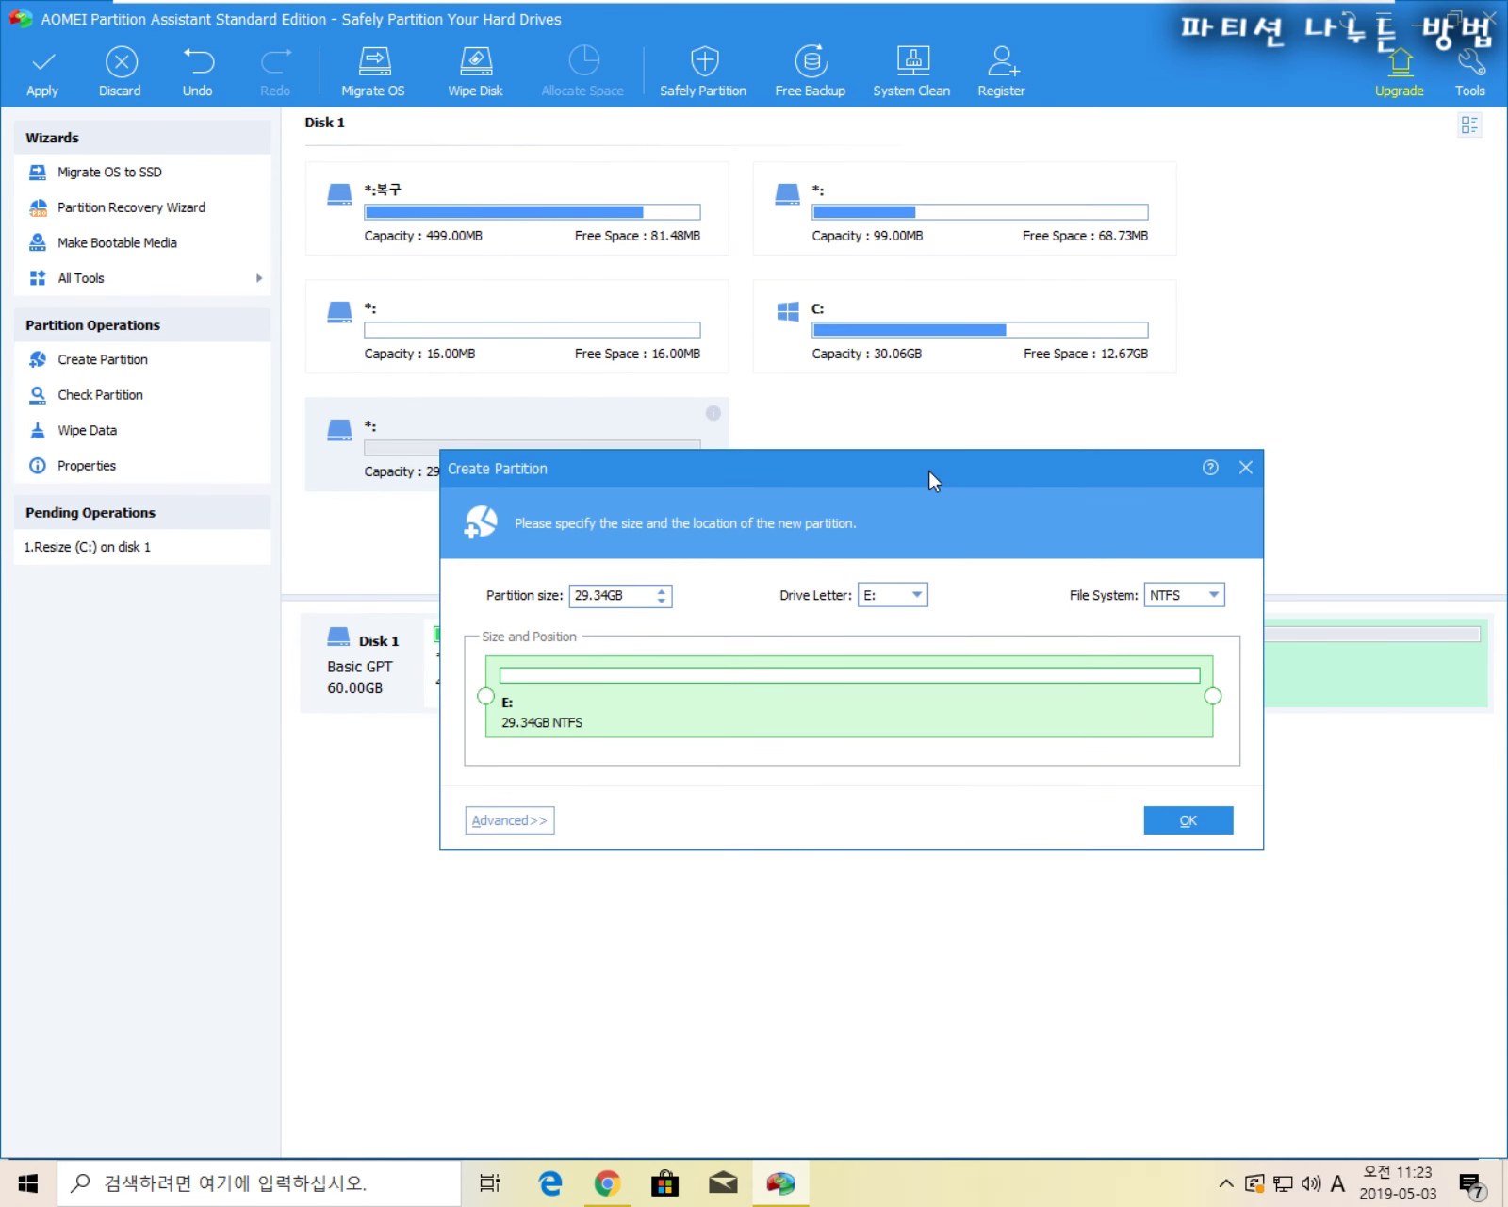
key(super+e)
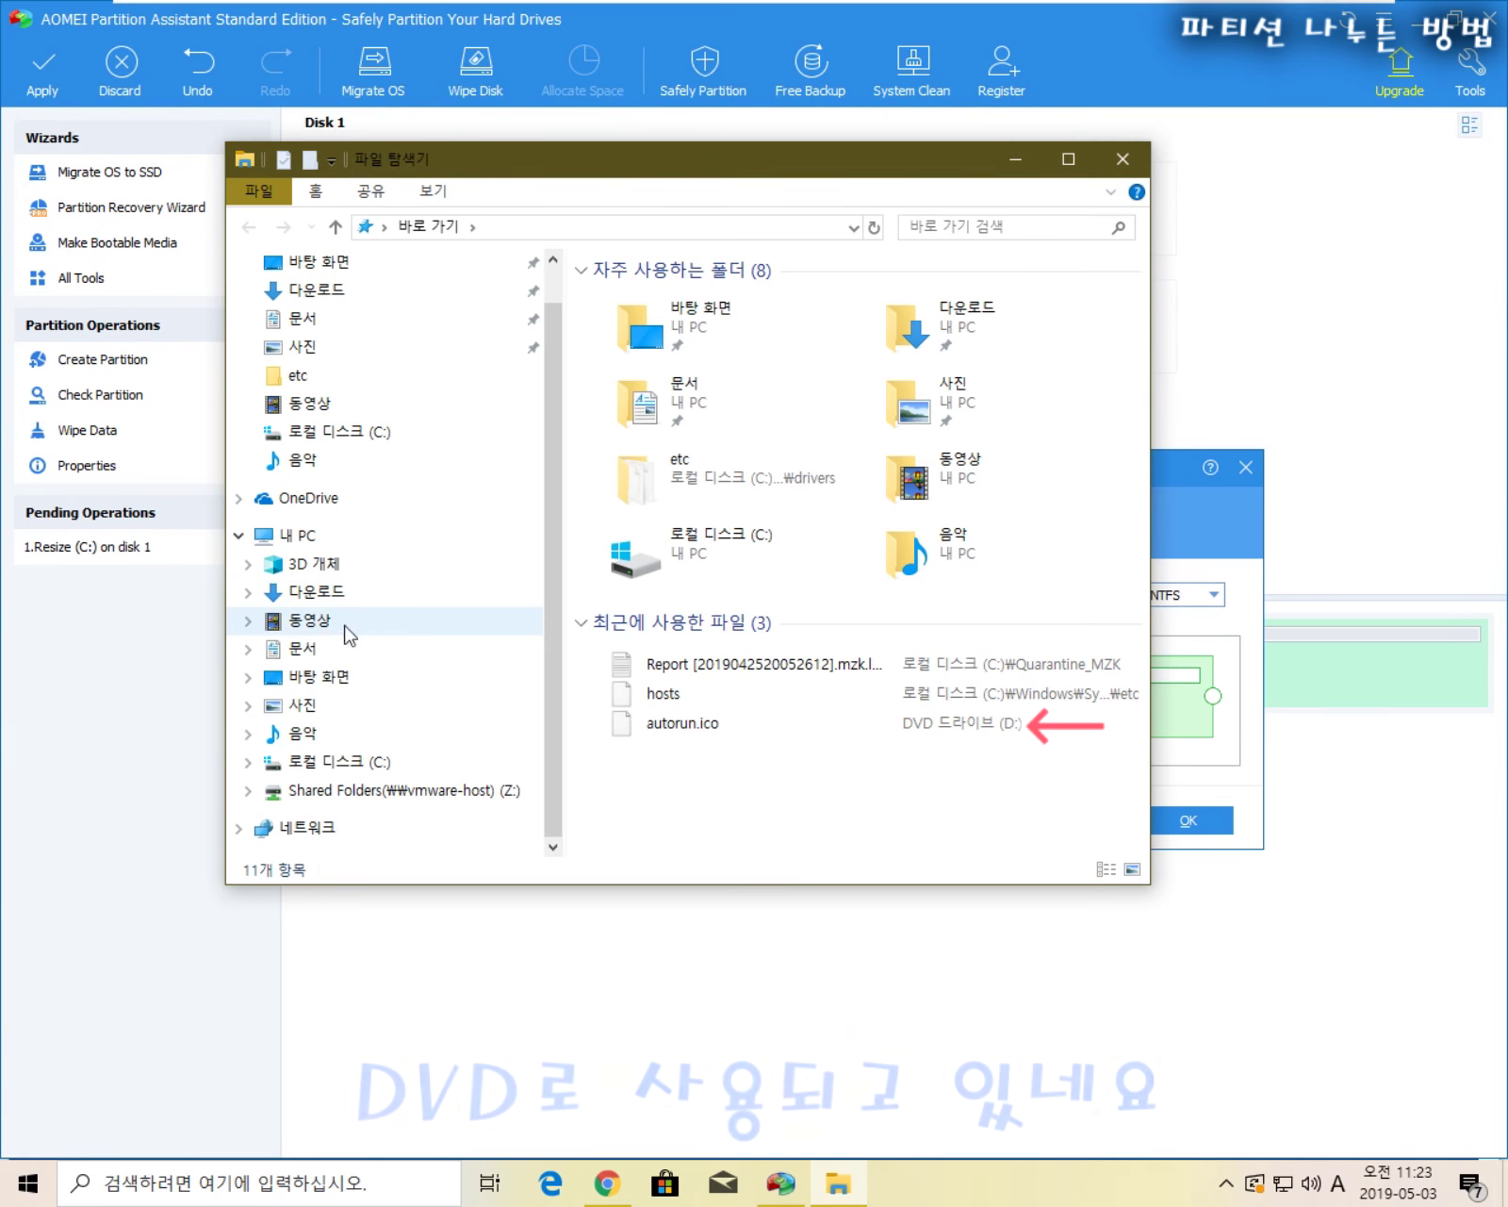
scroll(364, 679, up, 1)
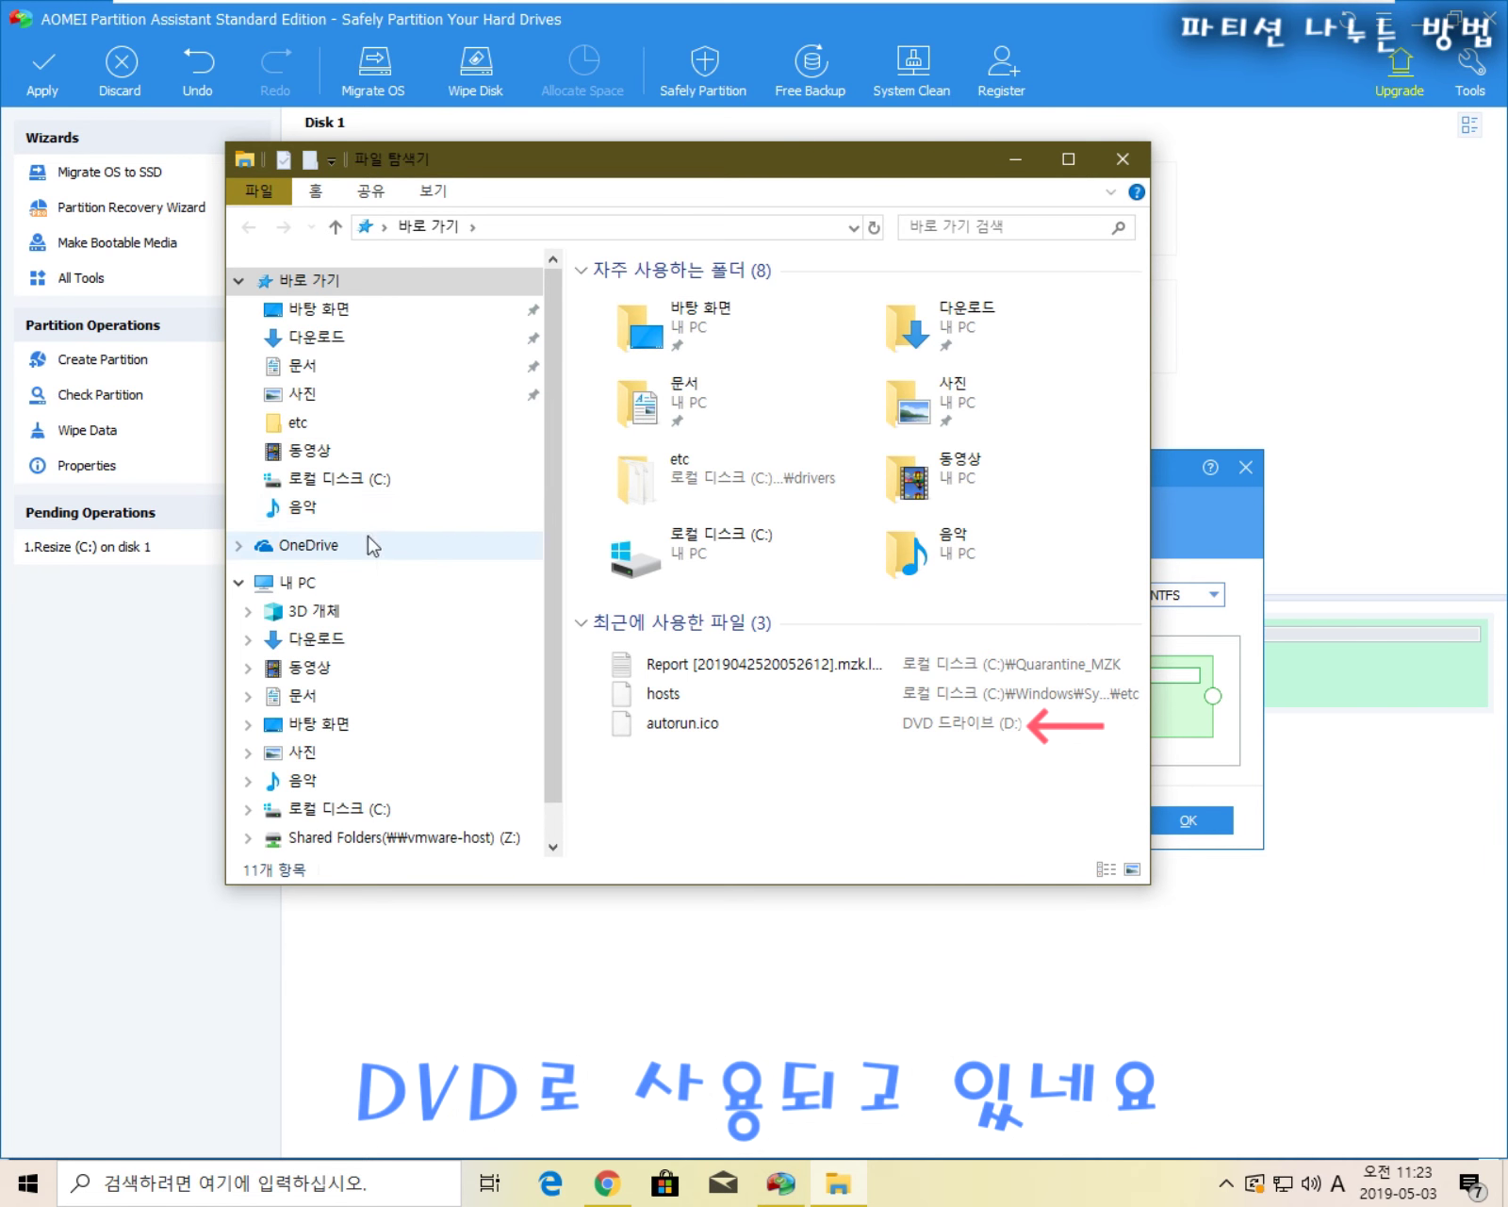
scroll(368, 546, down, 1)
scroll(315, 716, up, 1)
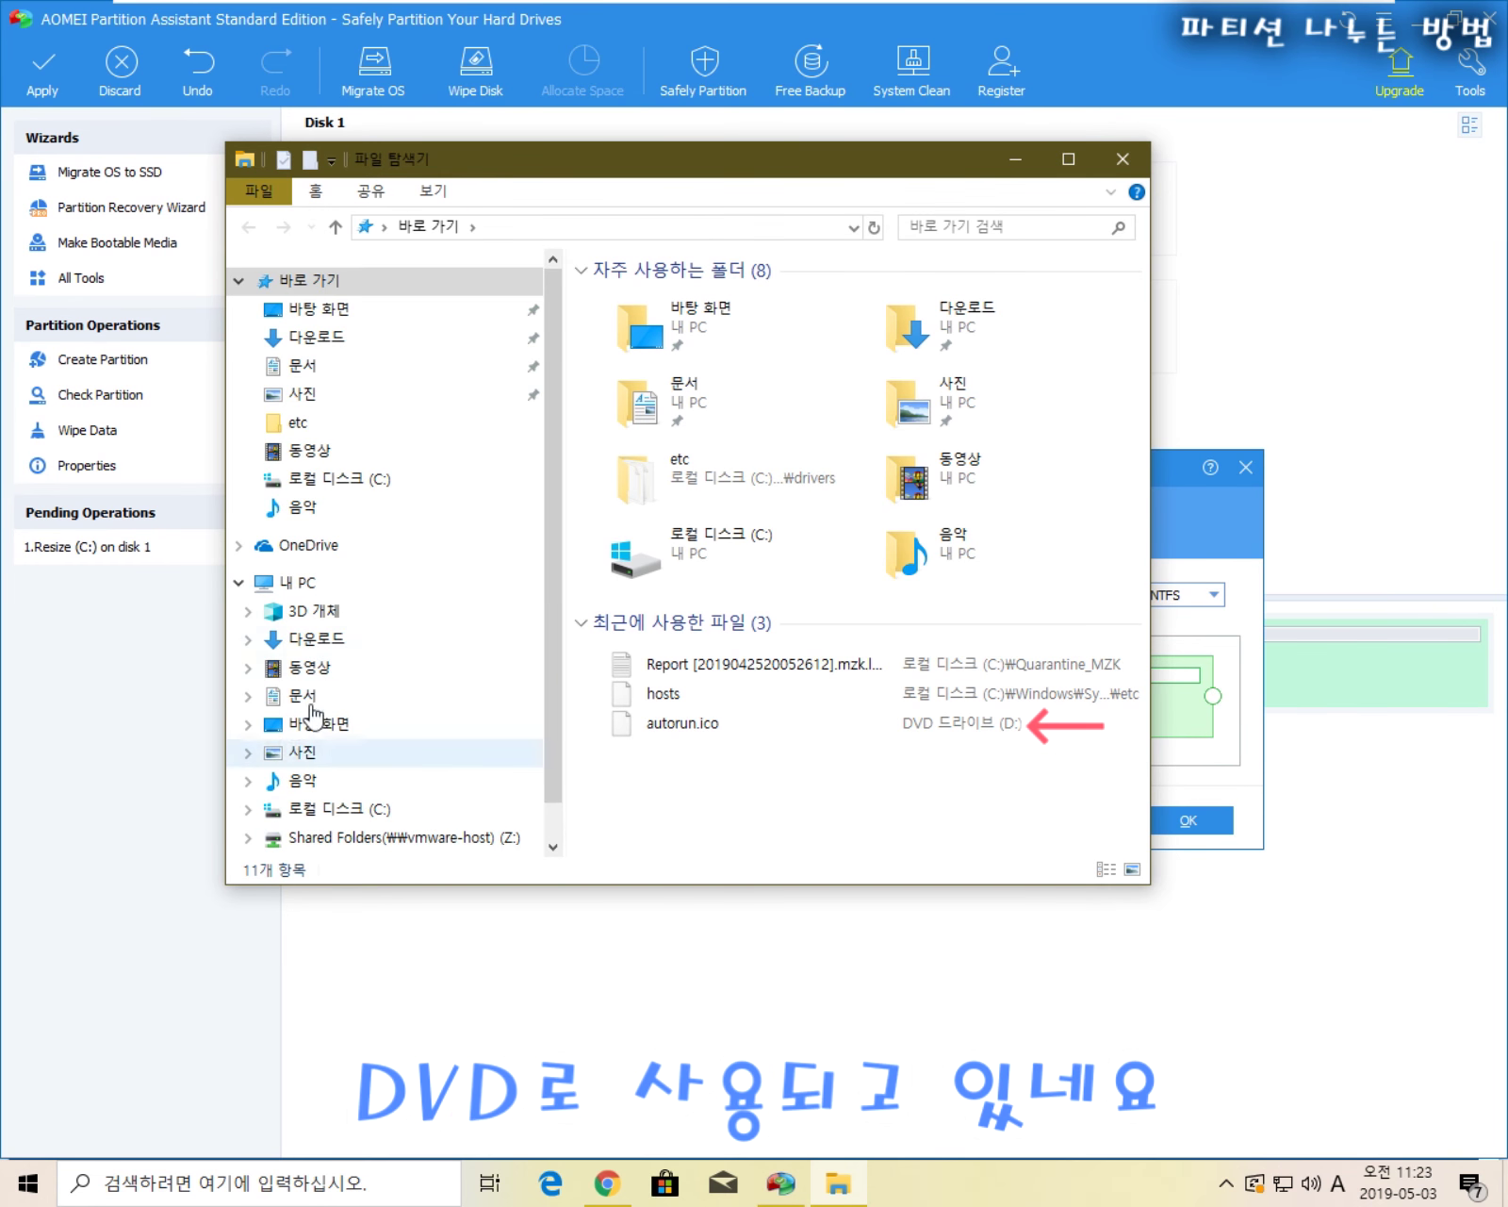
scroll(349, 632, down, 1)
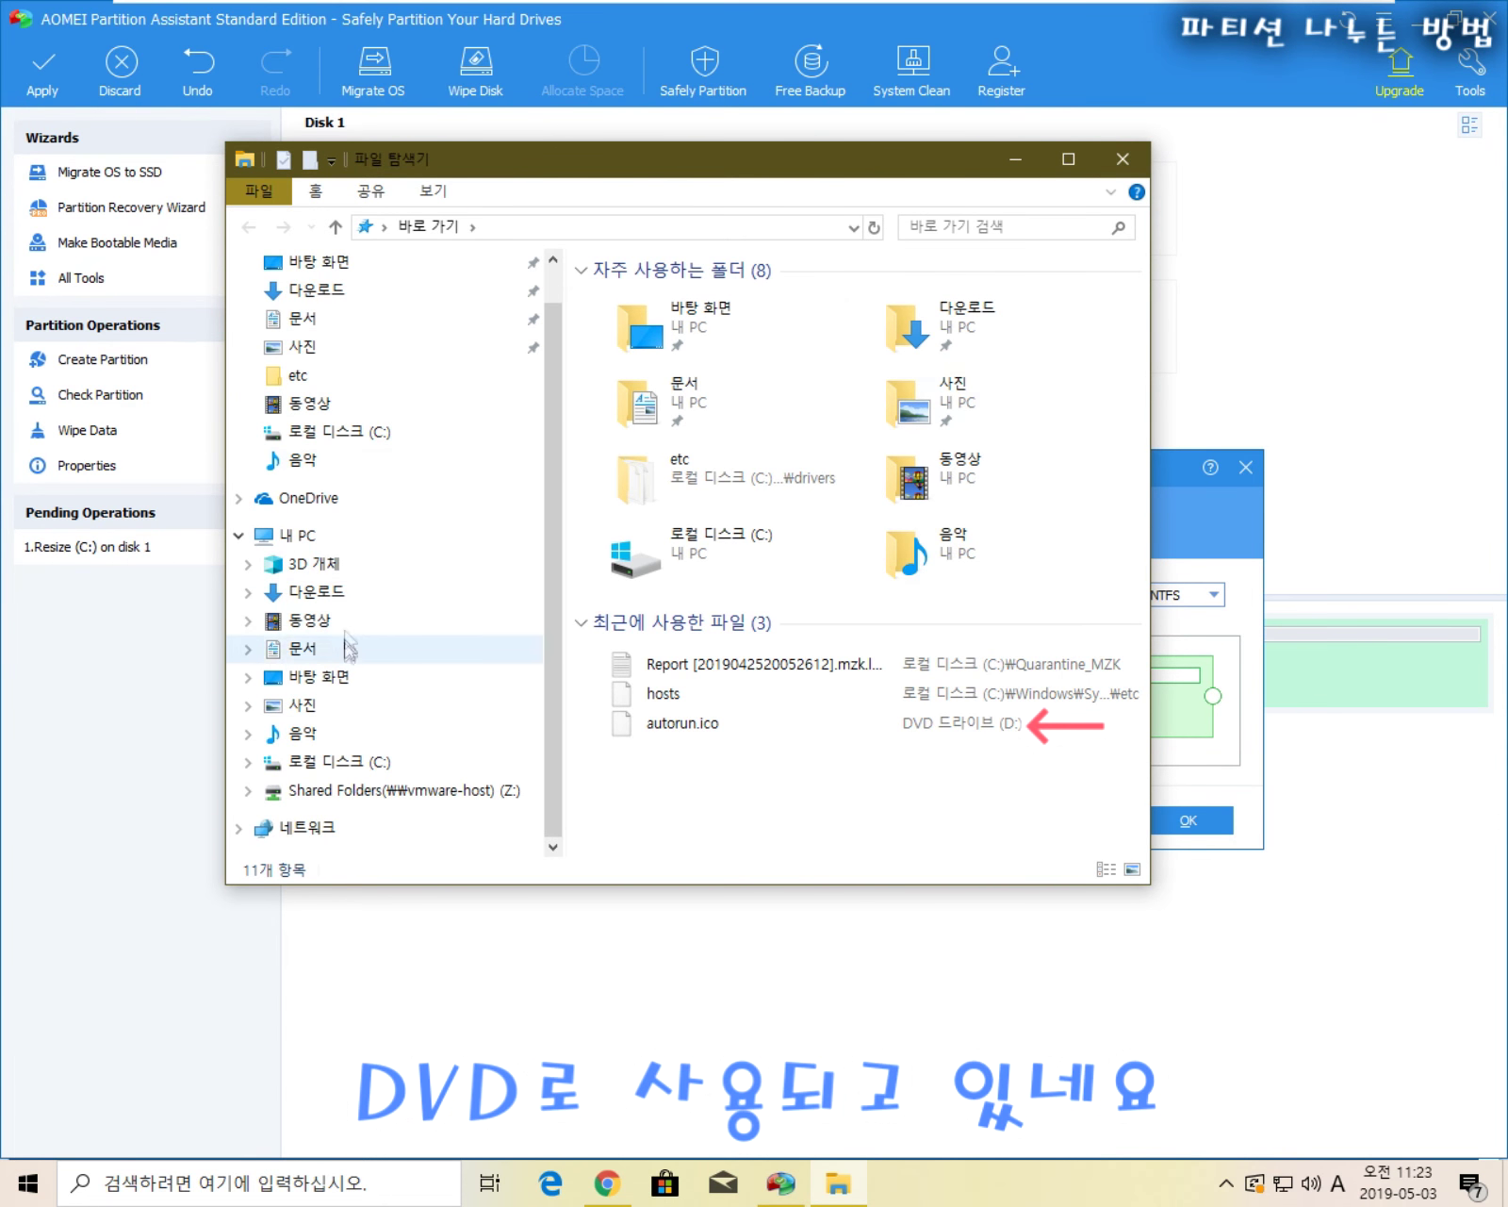
scroll(345, 597, up, 1)
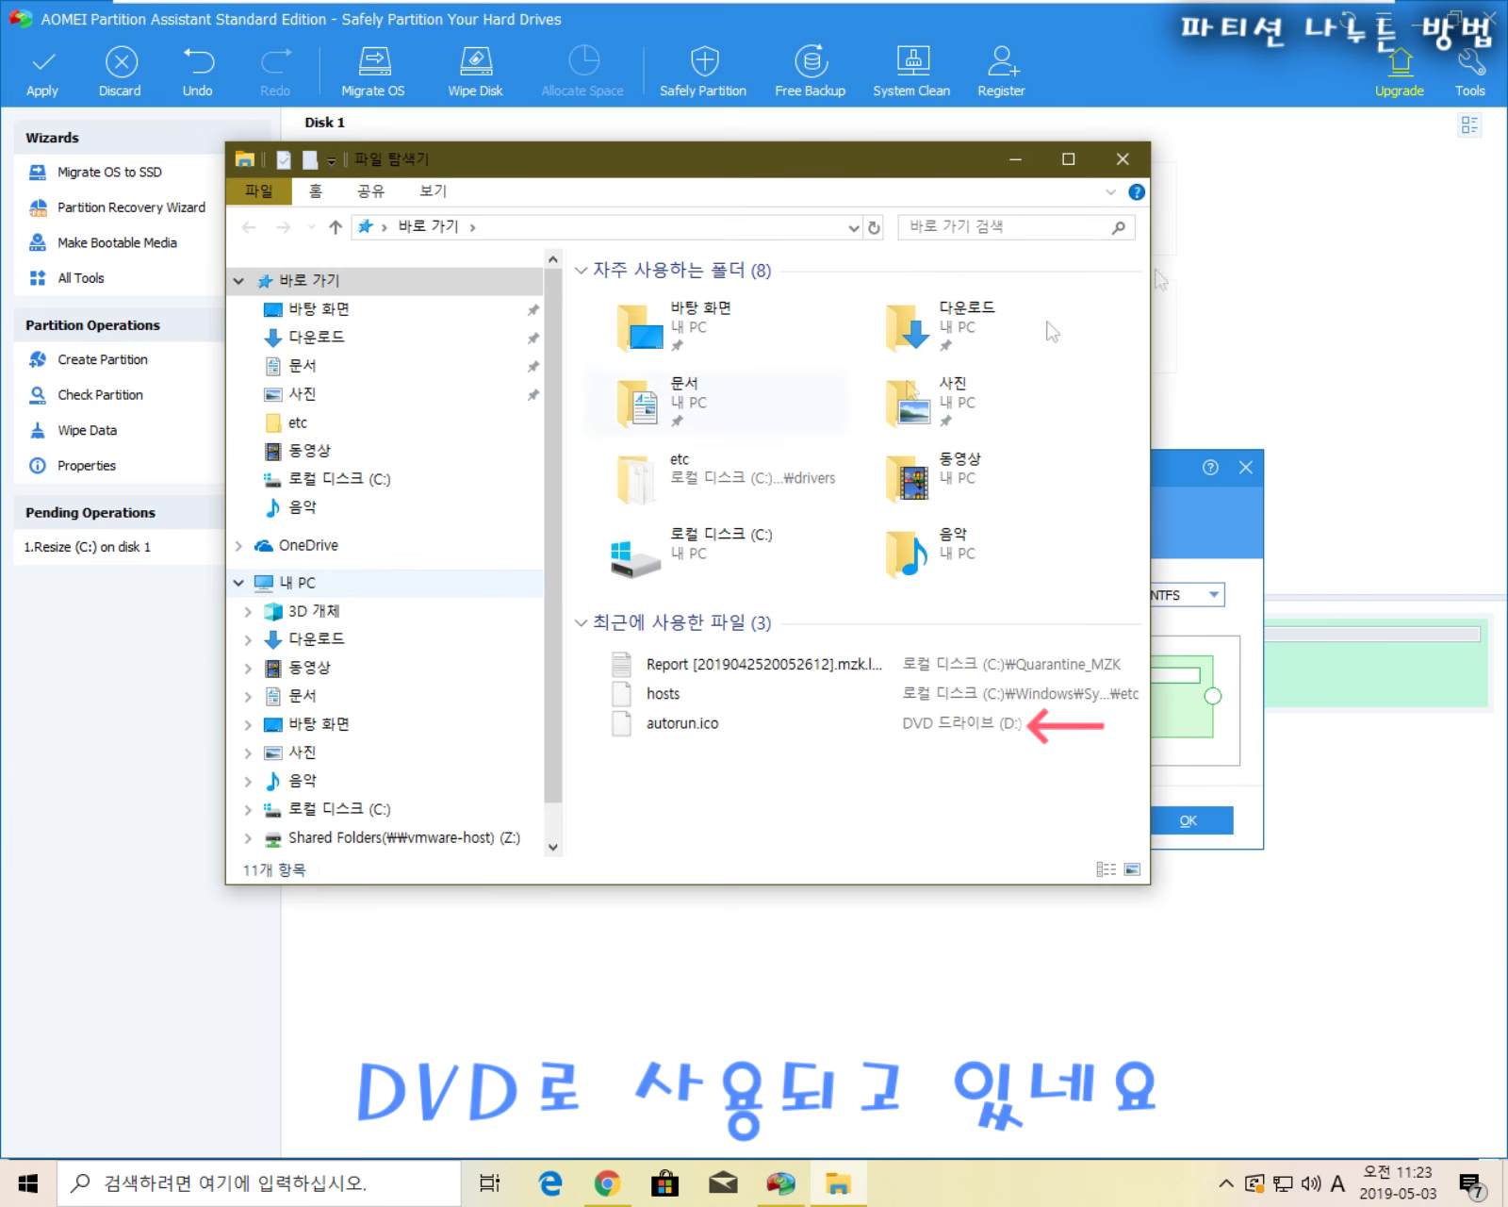
click(1124, 157)
- Assign drive letter E: to the new partition
click(908, 593)
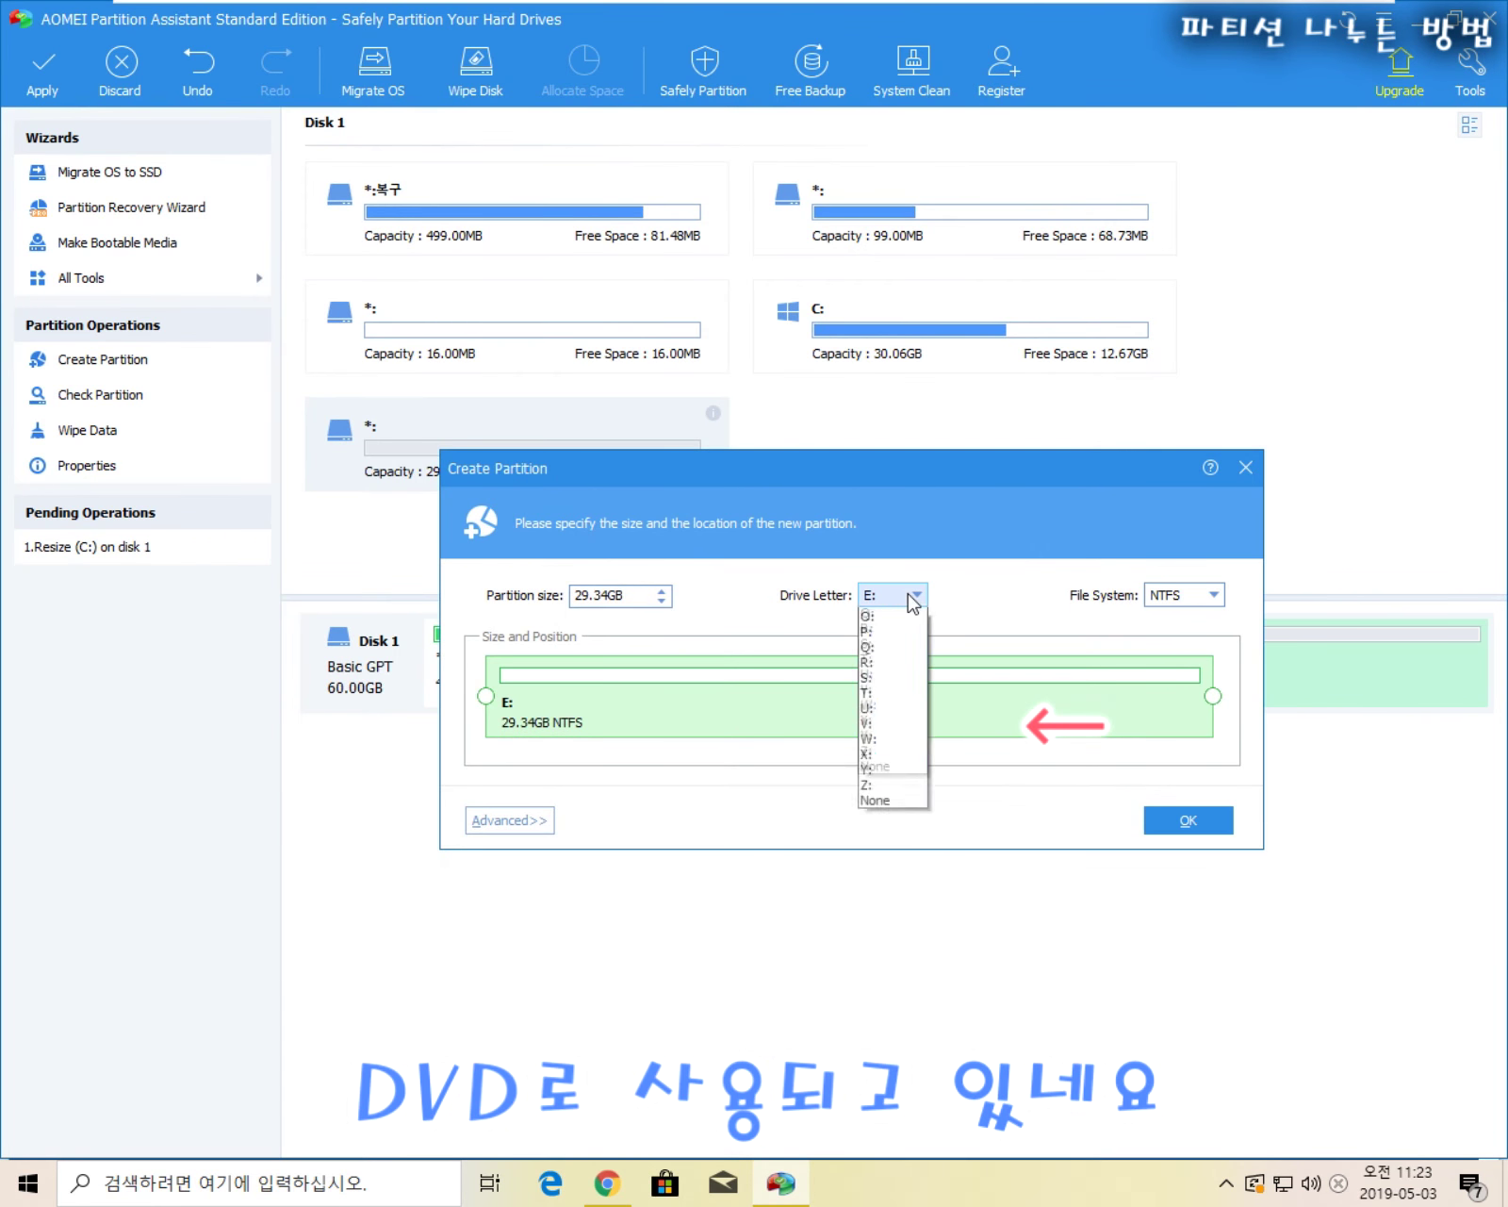
click(954, 483)
drag(954, 482, 936, 436)
click(873, 549)
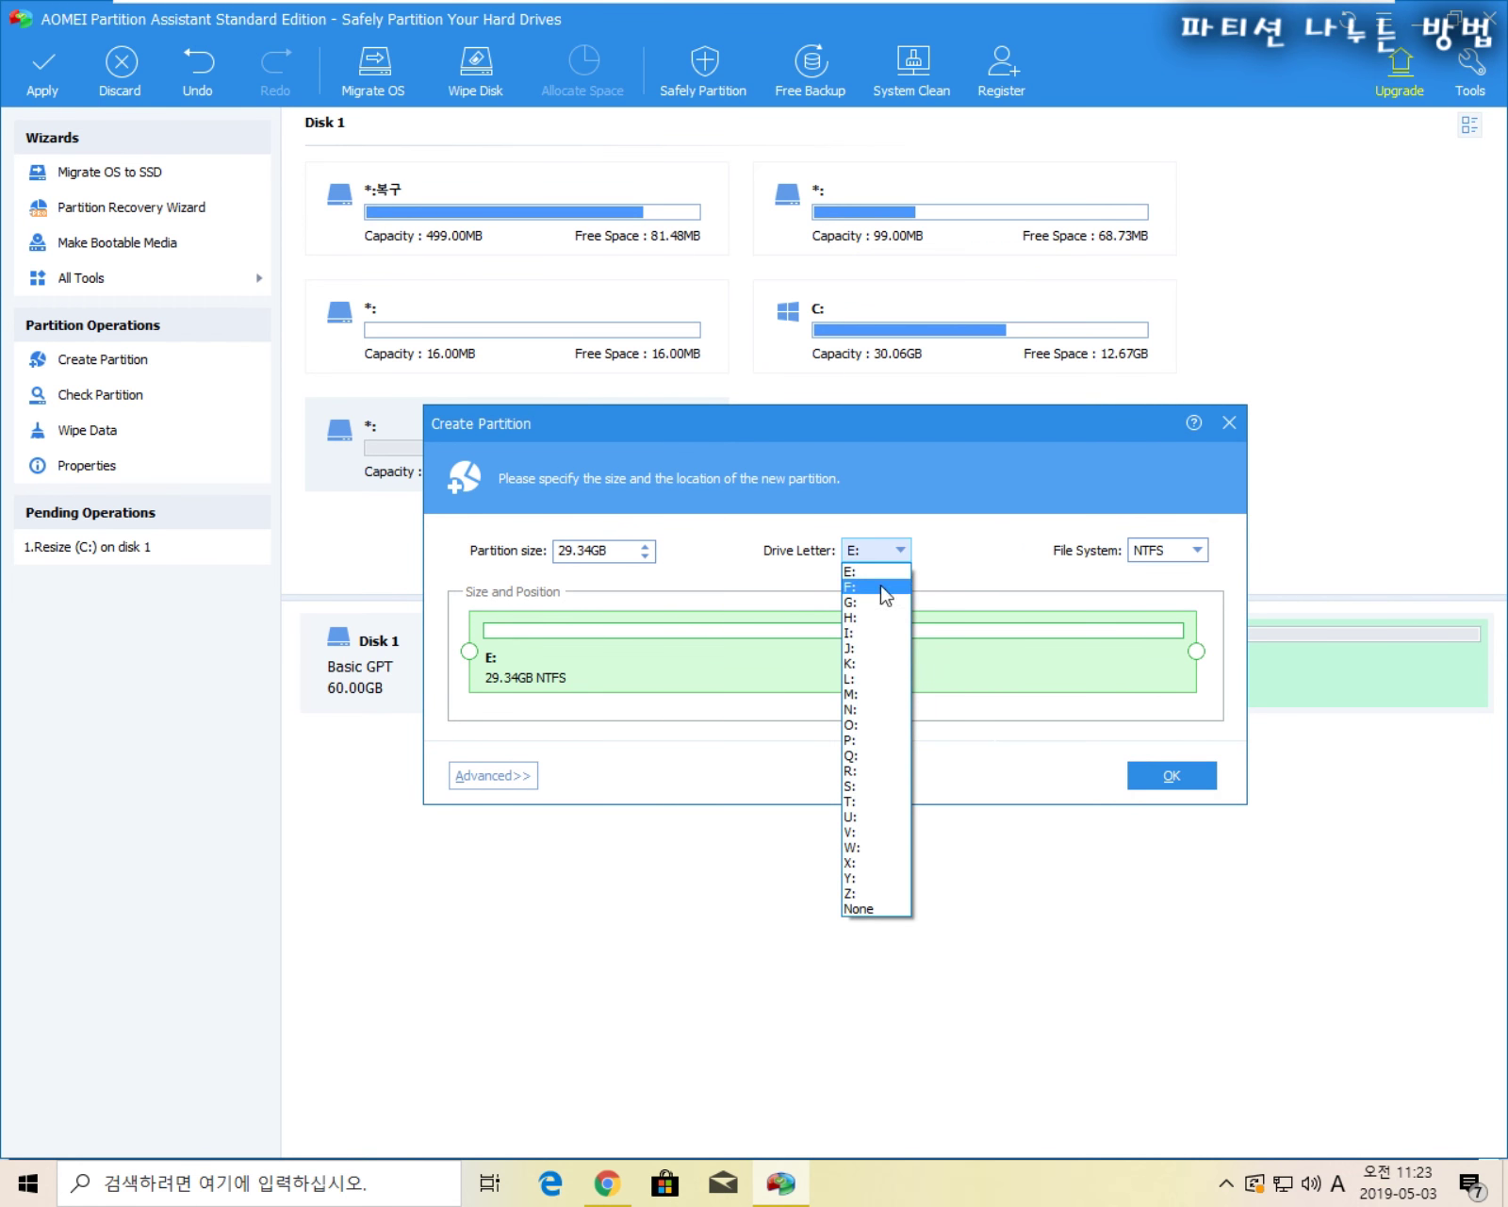
click(860, 572)
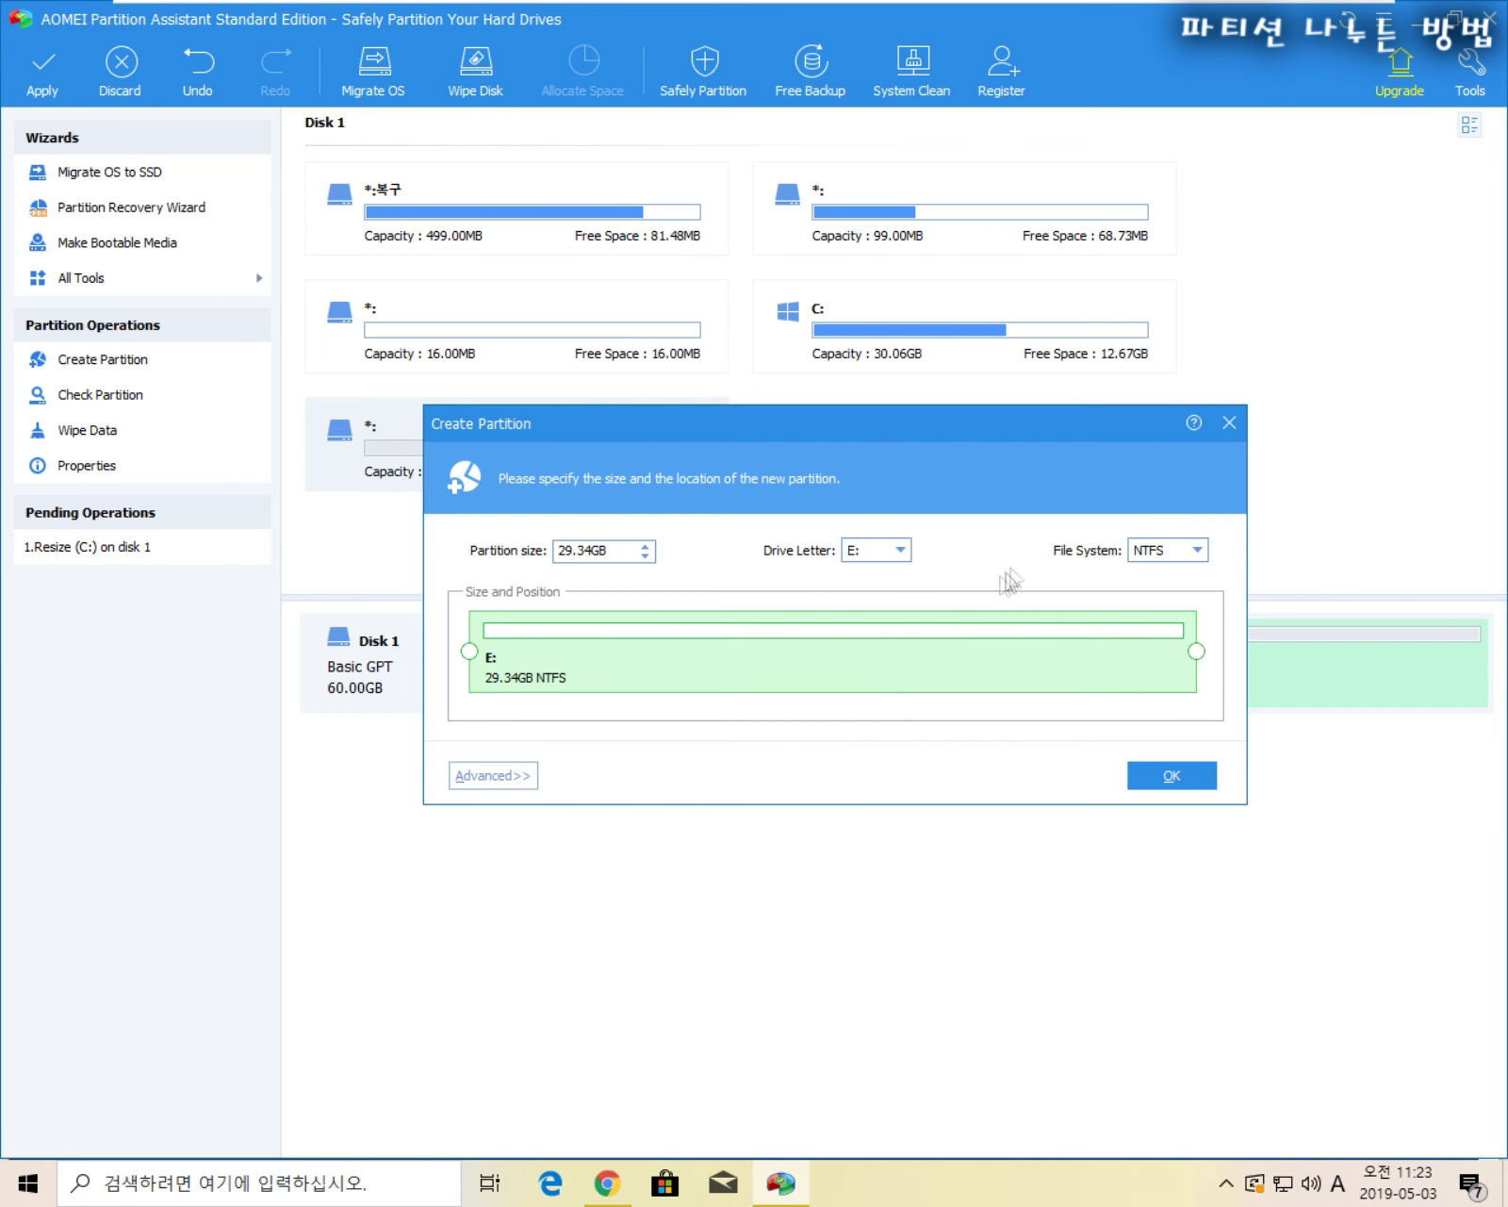
- Choose NTFS as the new partition's file system and confirm its creation
click(1187, 557)
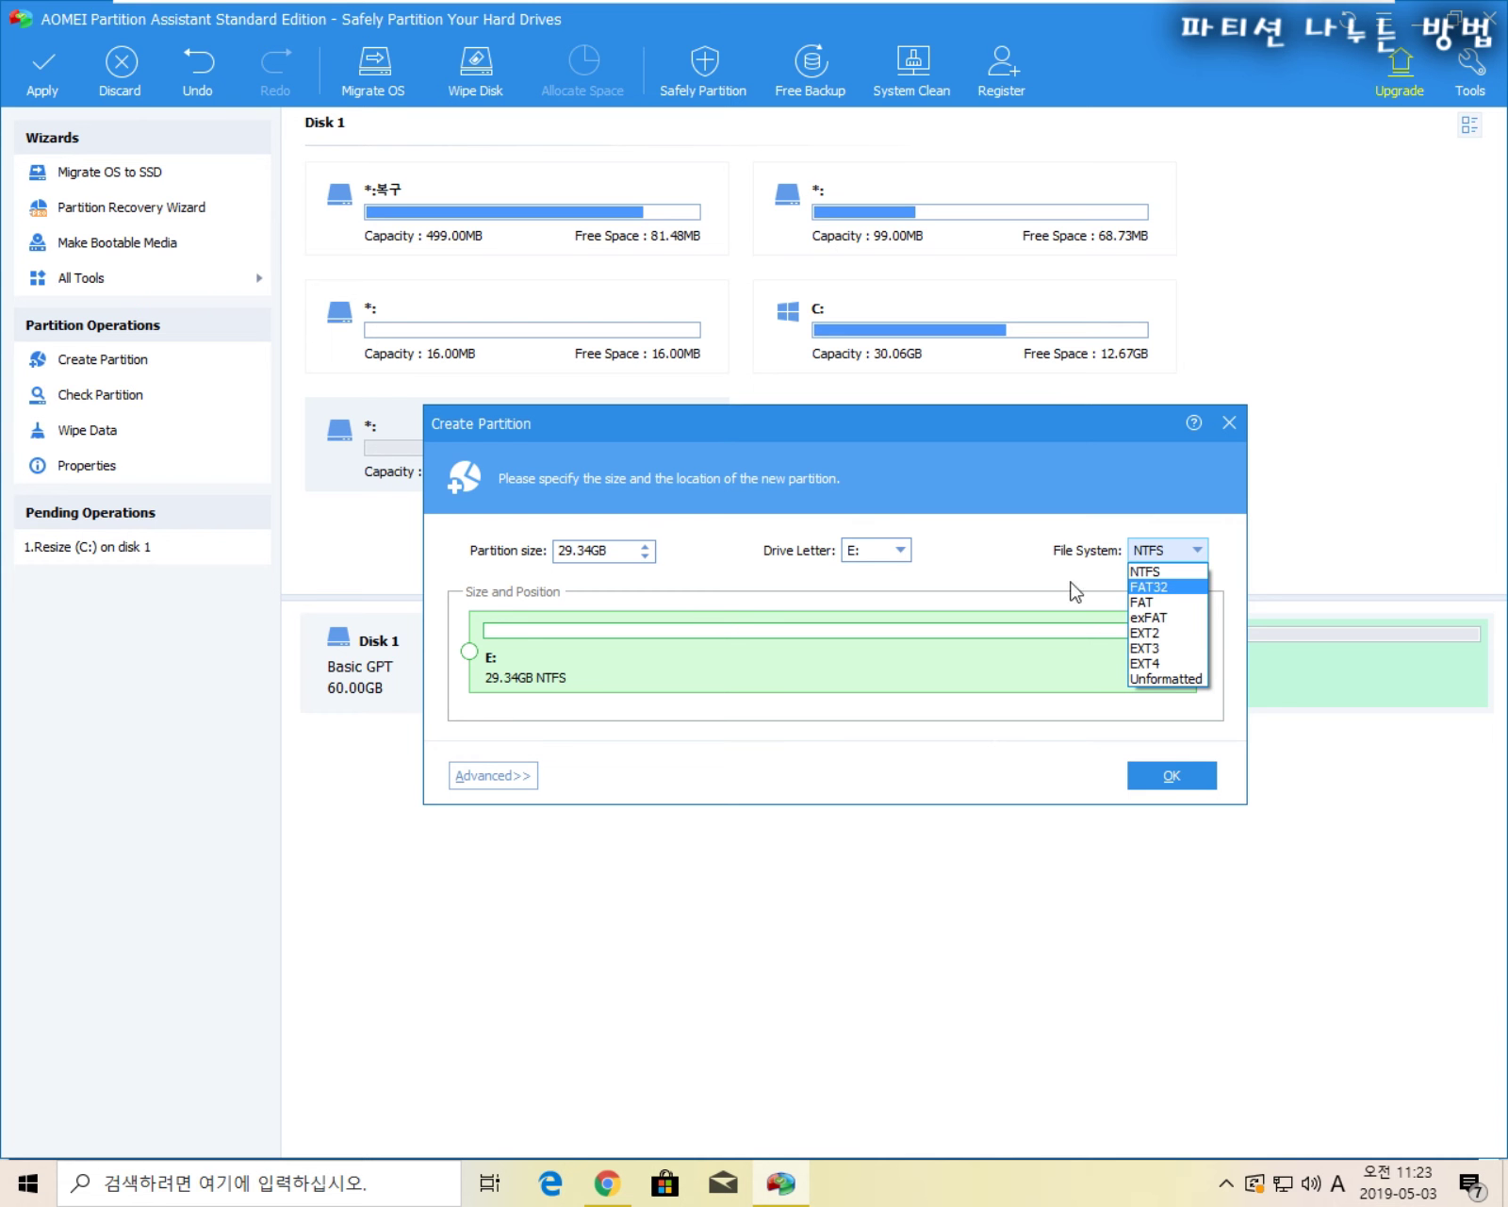
click(1176, 573)
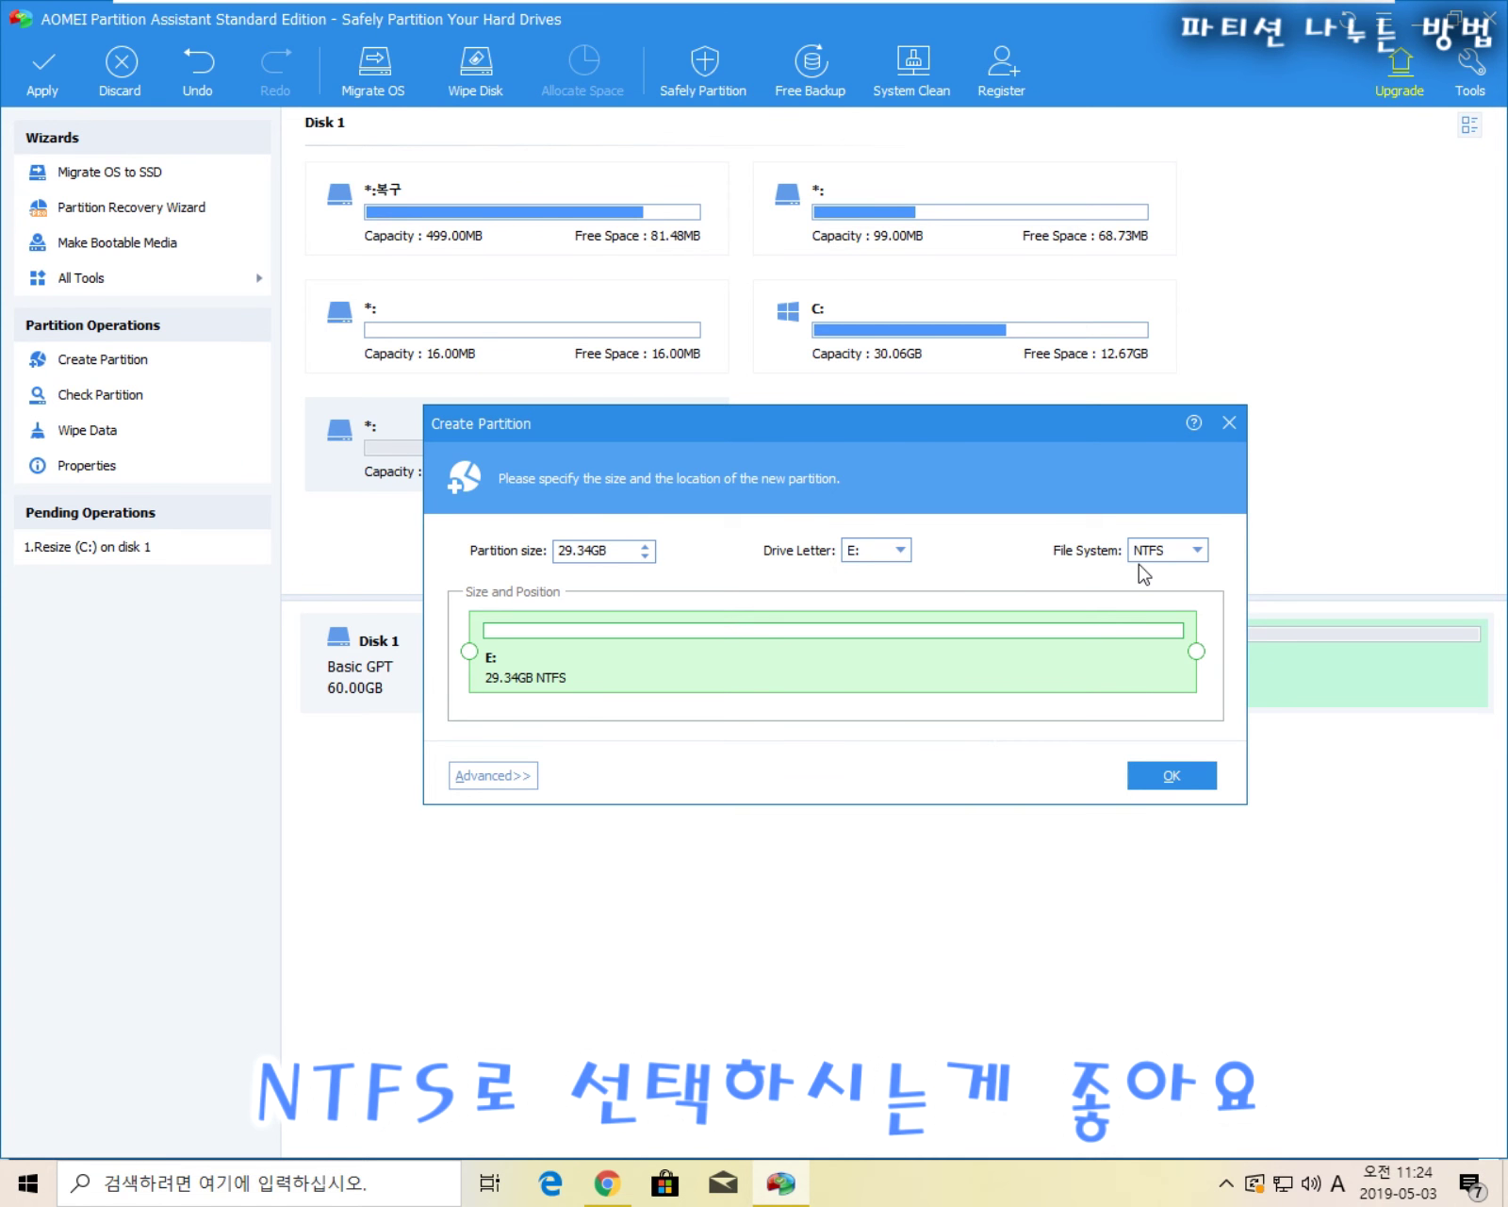
click(1159, 549)
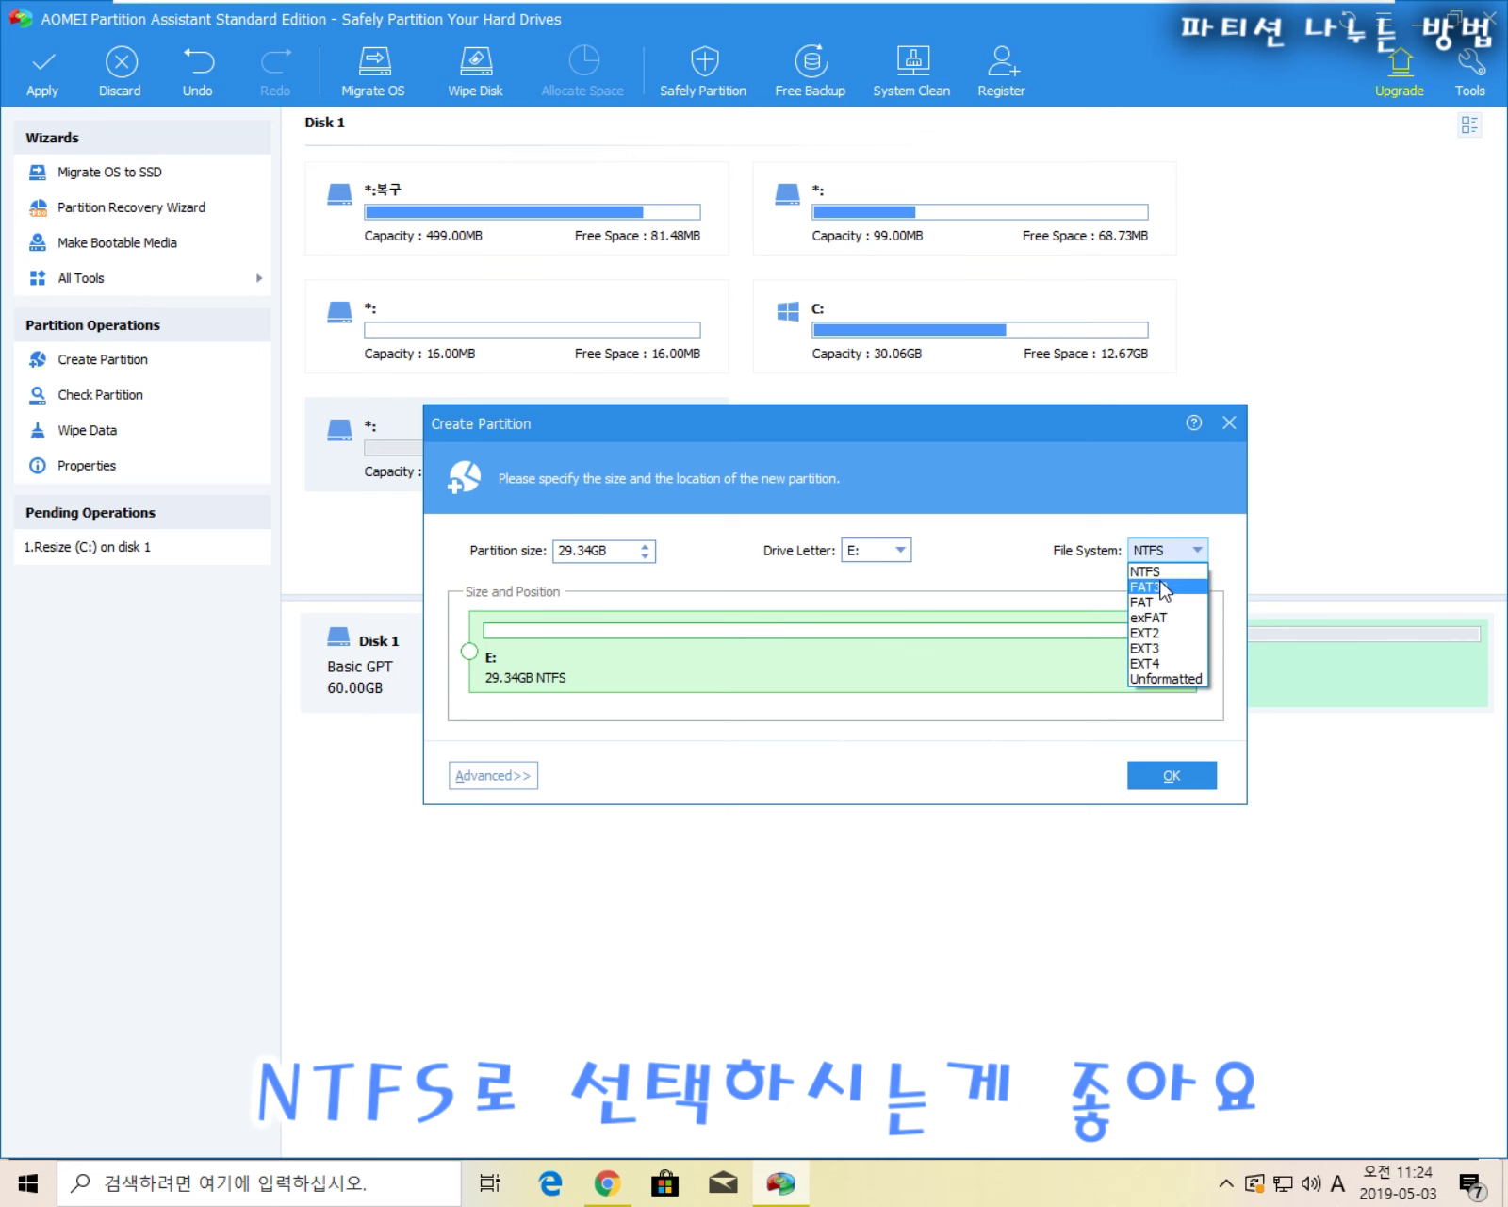
click(1162, 572)
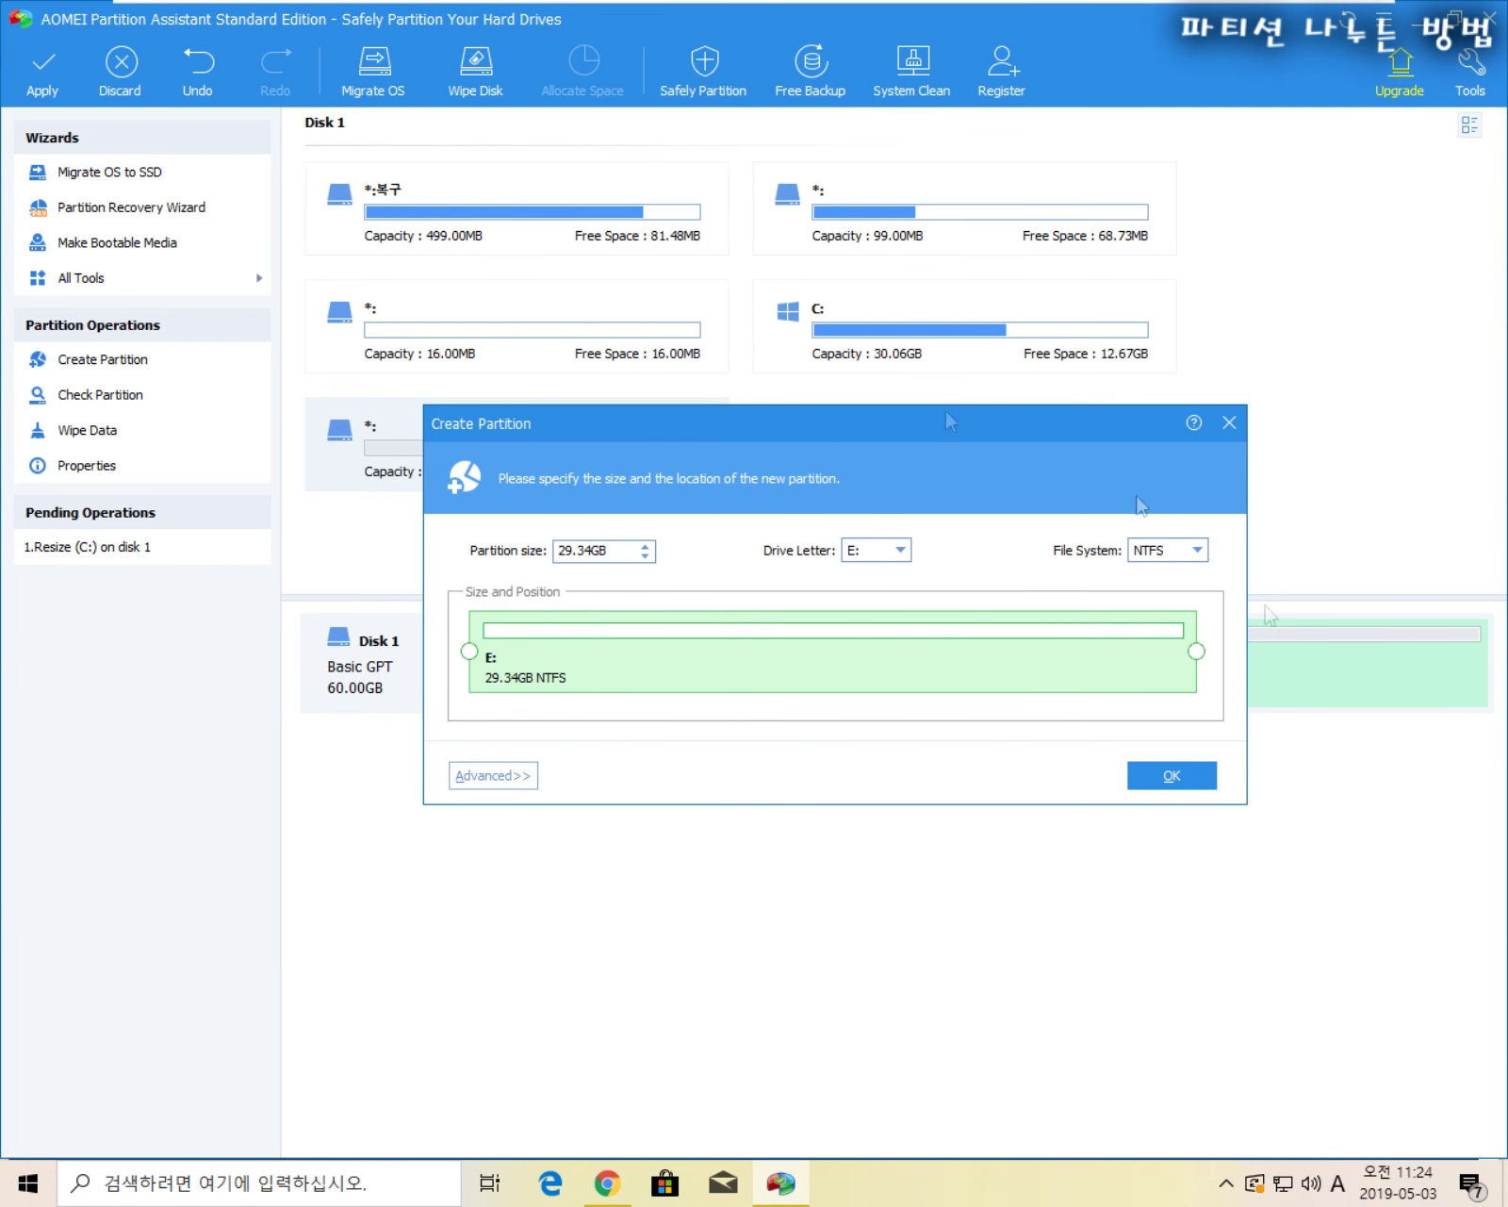
click(1177, 782)
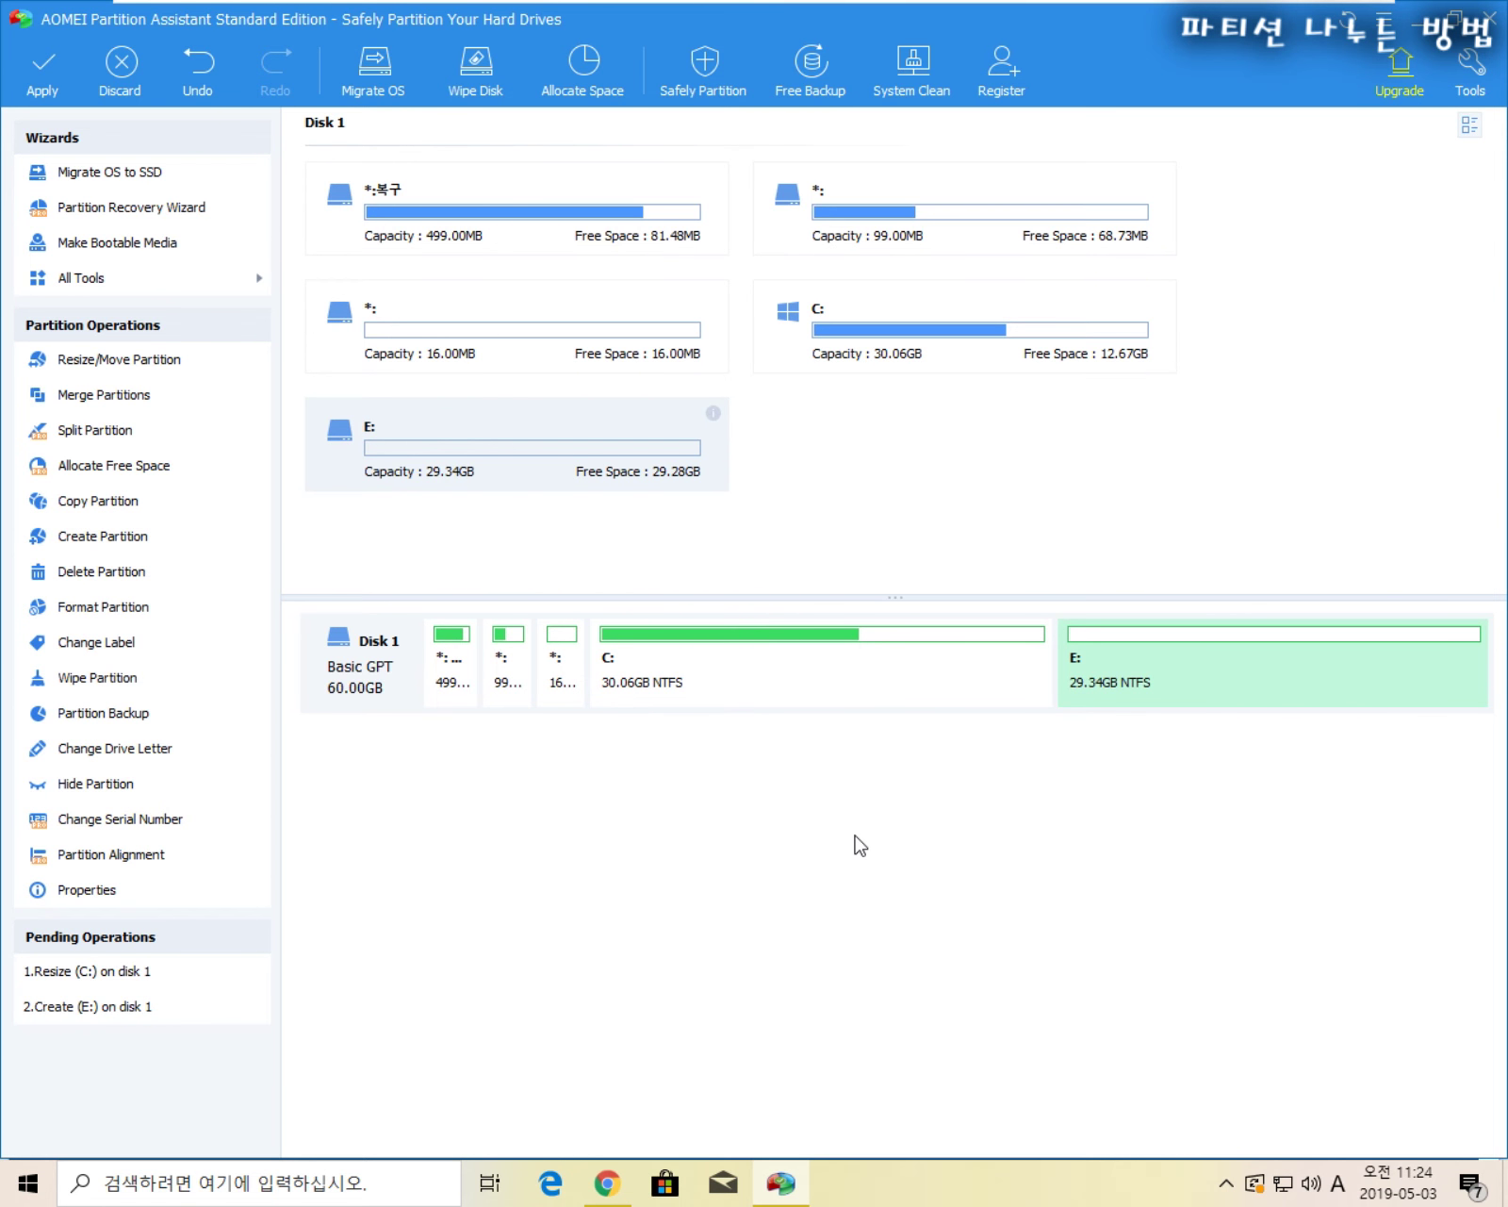
- Review the planned Disk 1 layout by inspecting the recovery, system, C: and E: partitions one by one
click(491, 214)
click(908, 218)
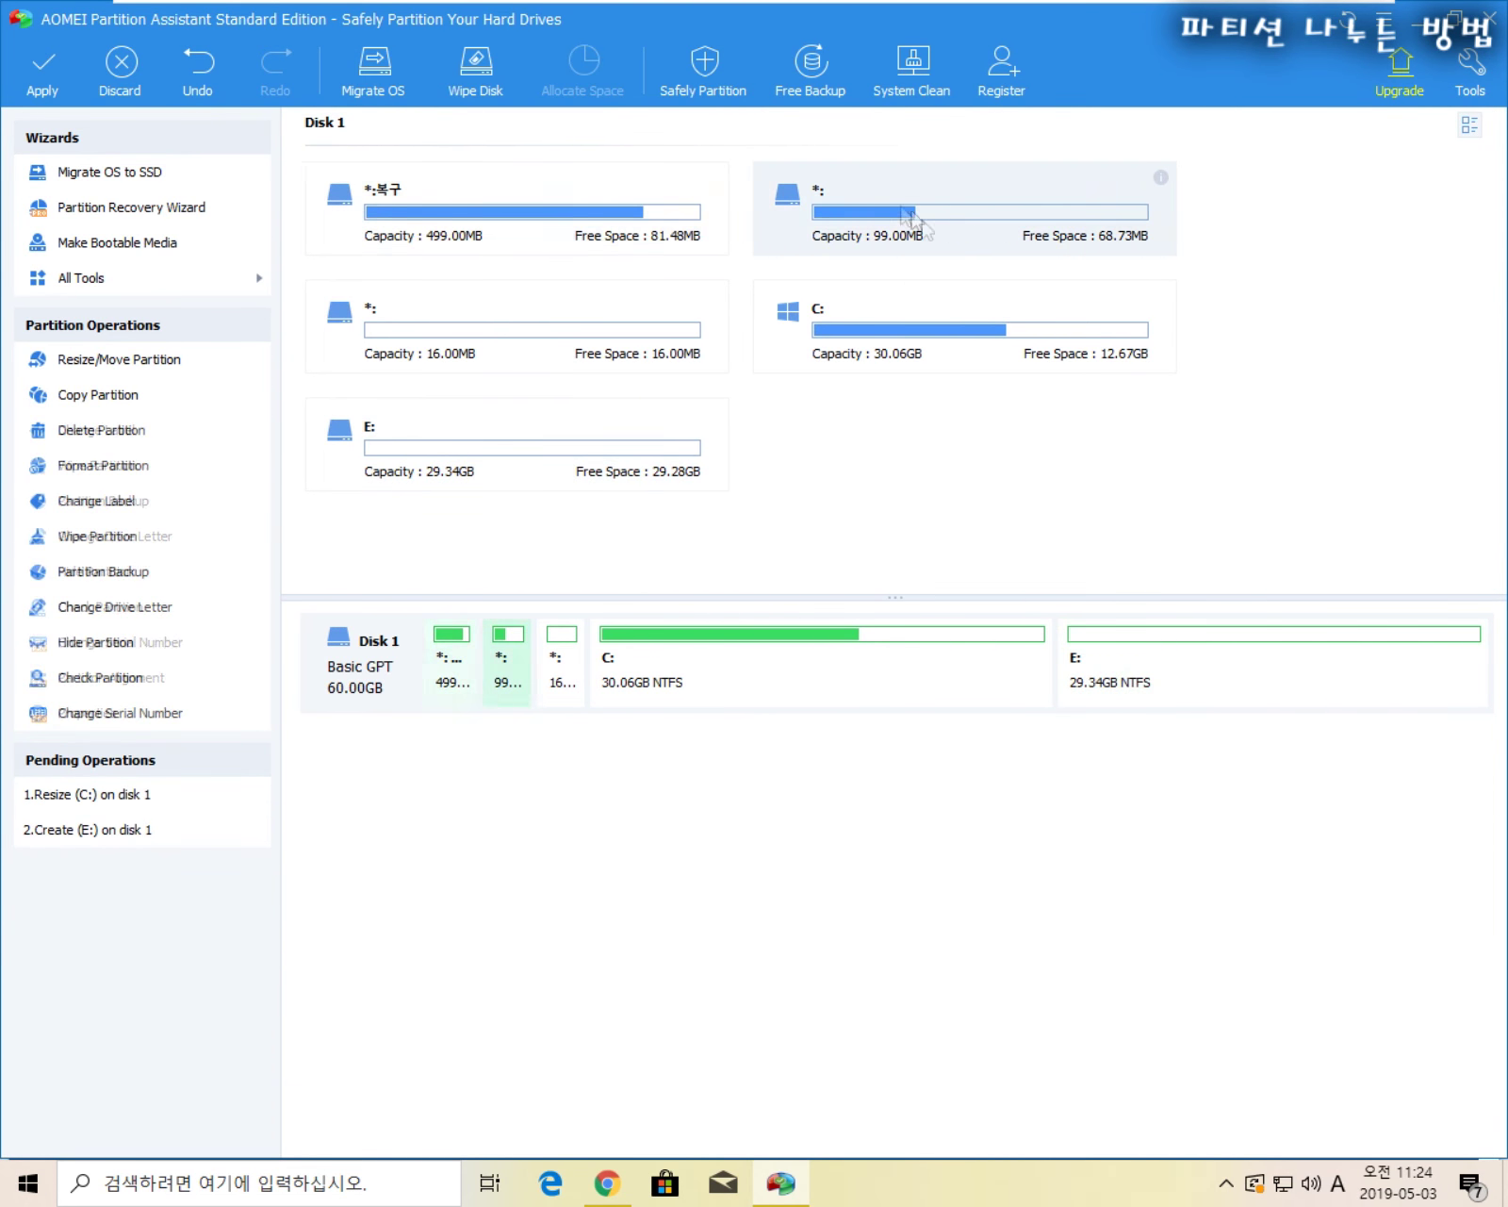
click(553, 341)
click(904, 340)
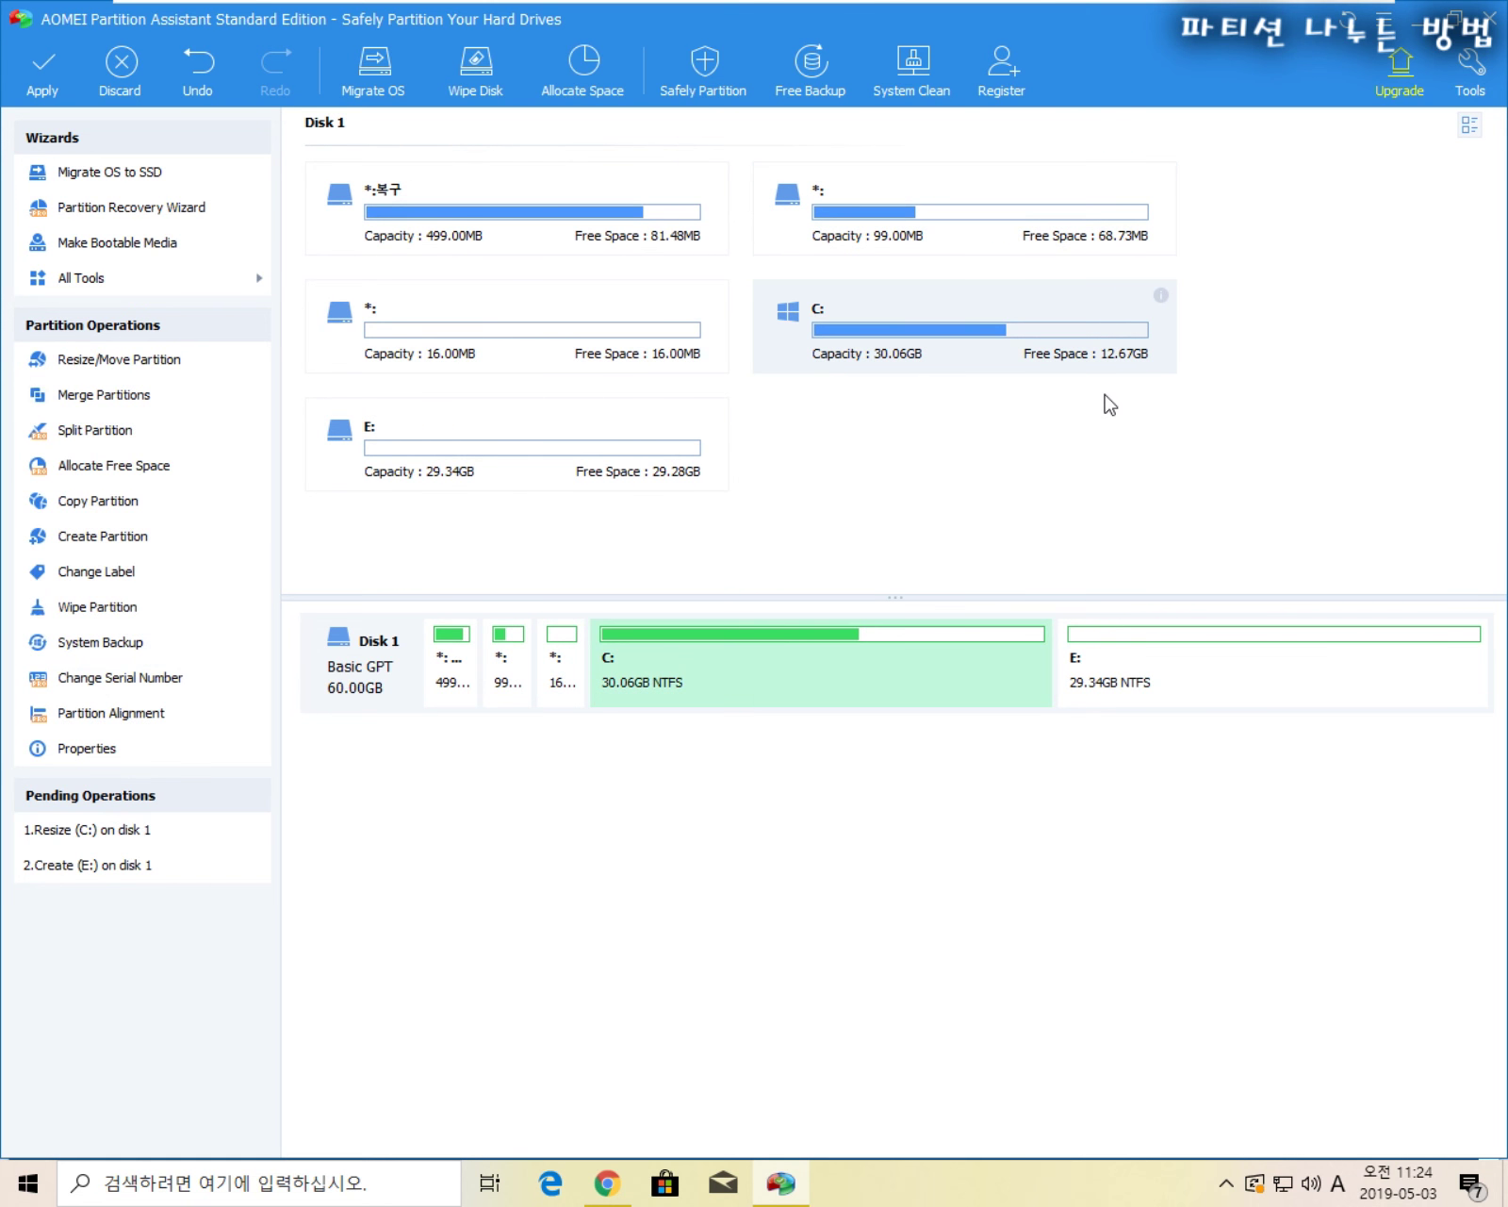
click(510, 226)
click(900, 212)
click(644, 368)
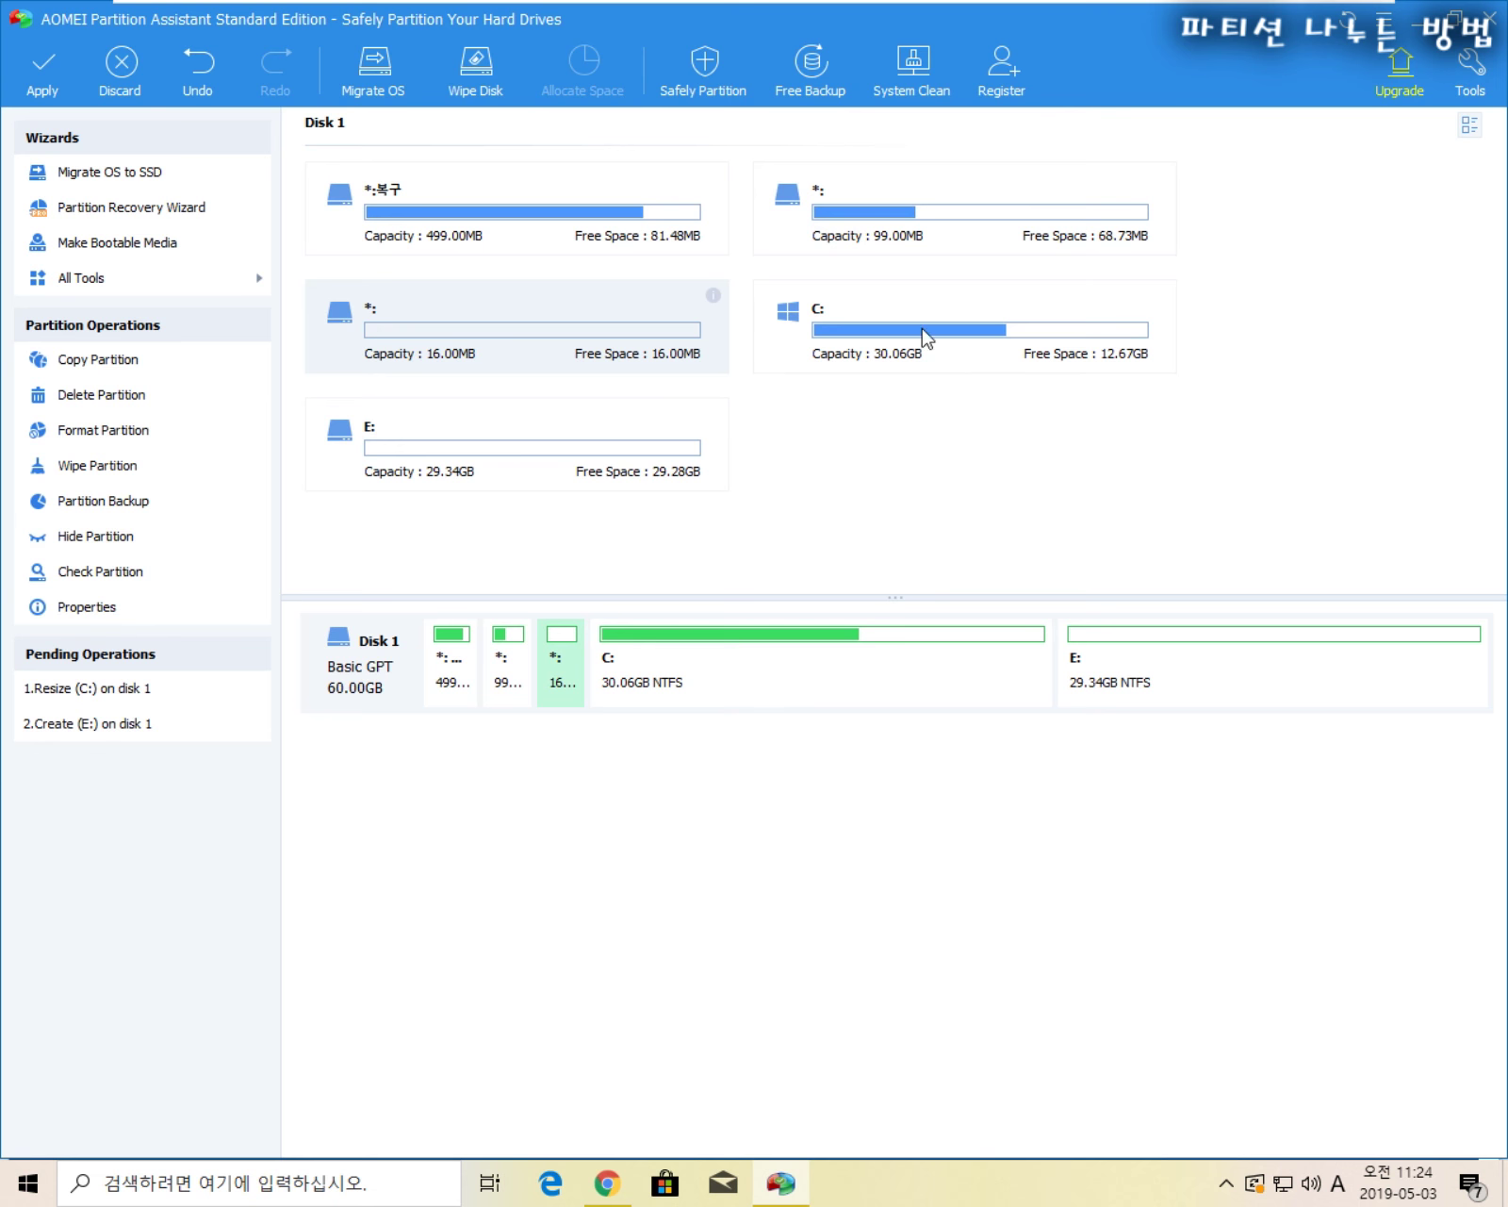
click(1075, 363)
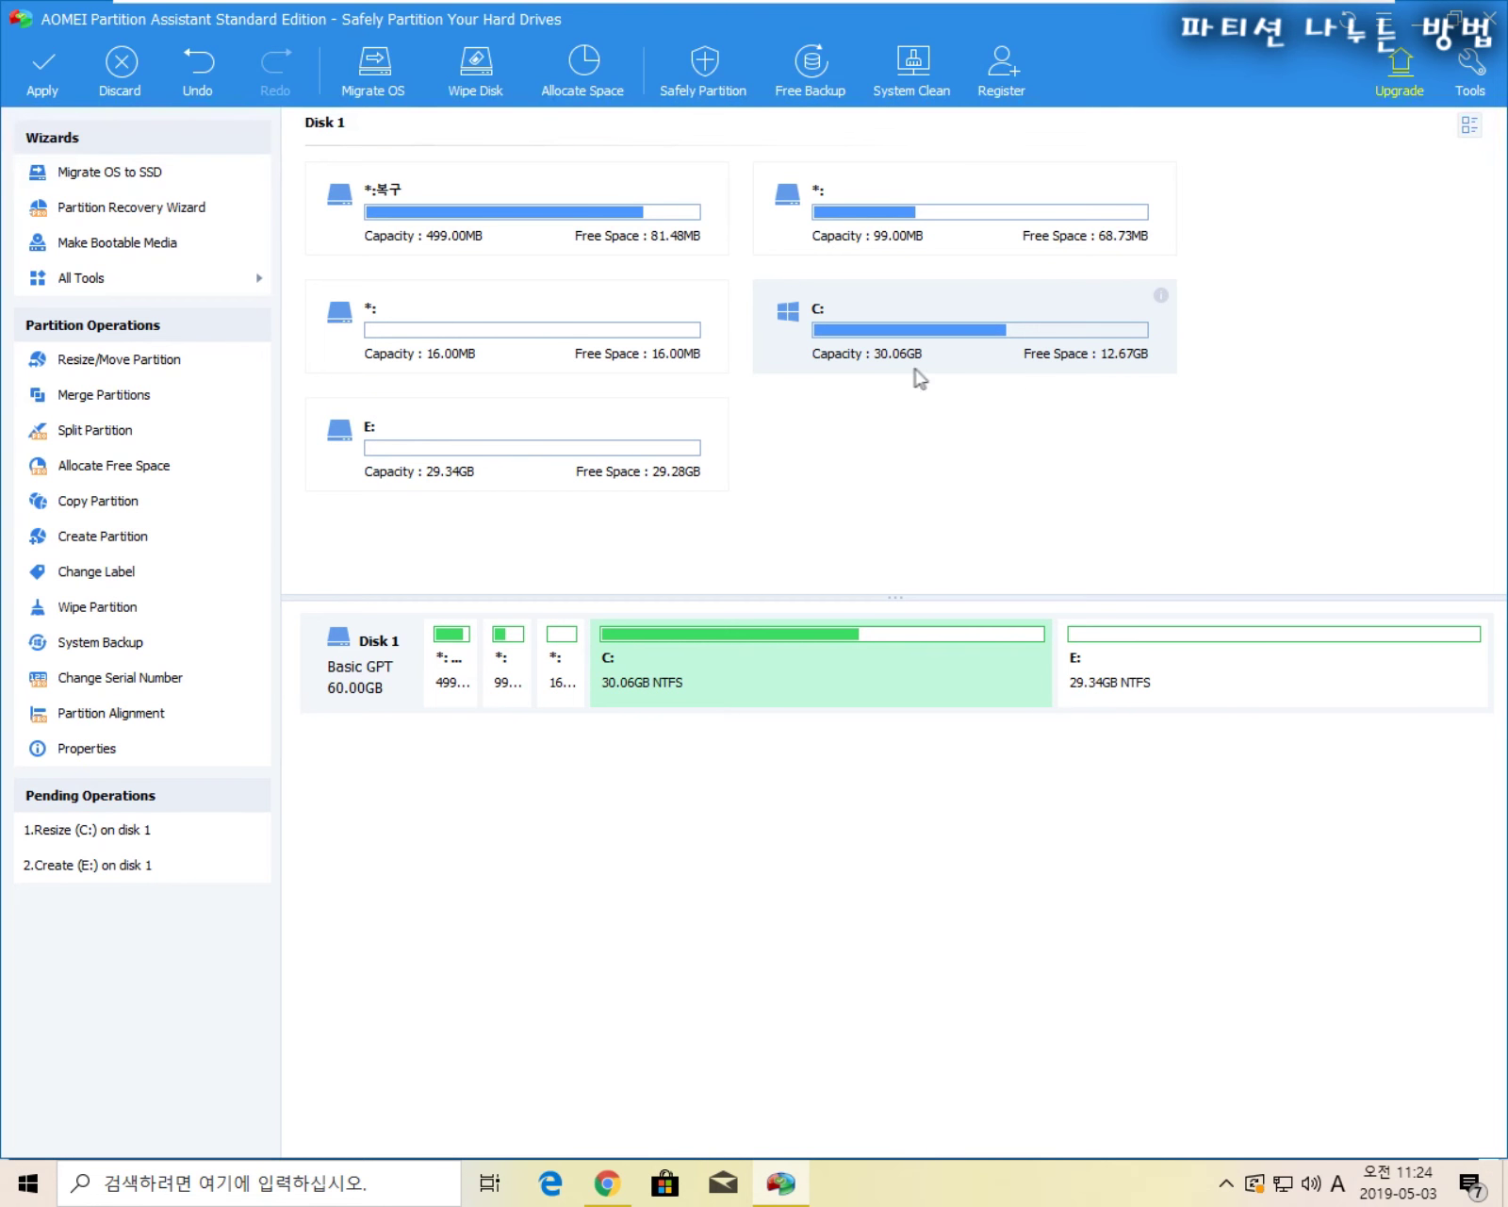
click(541, 481)
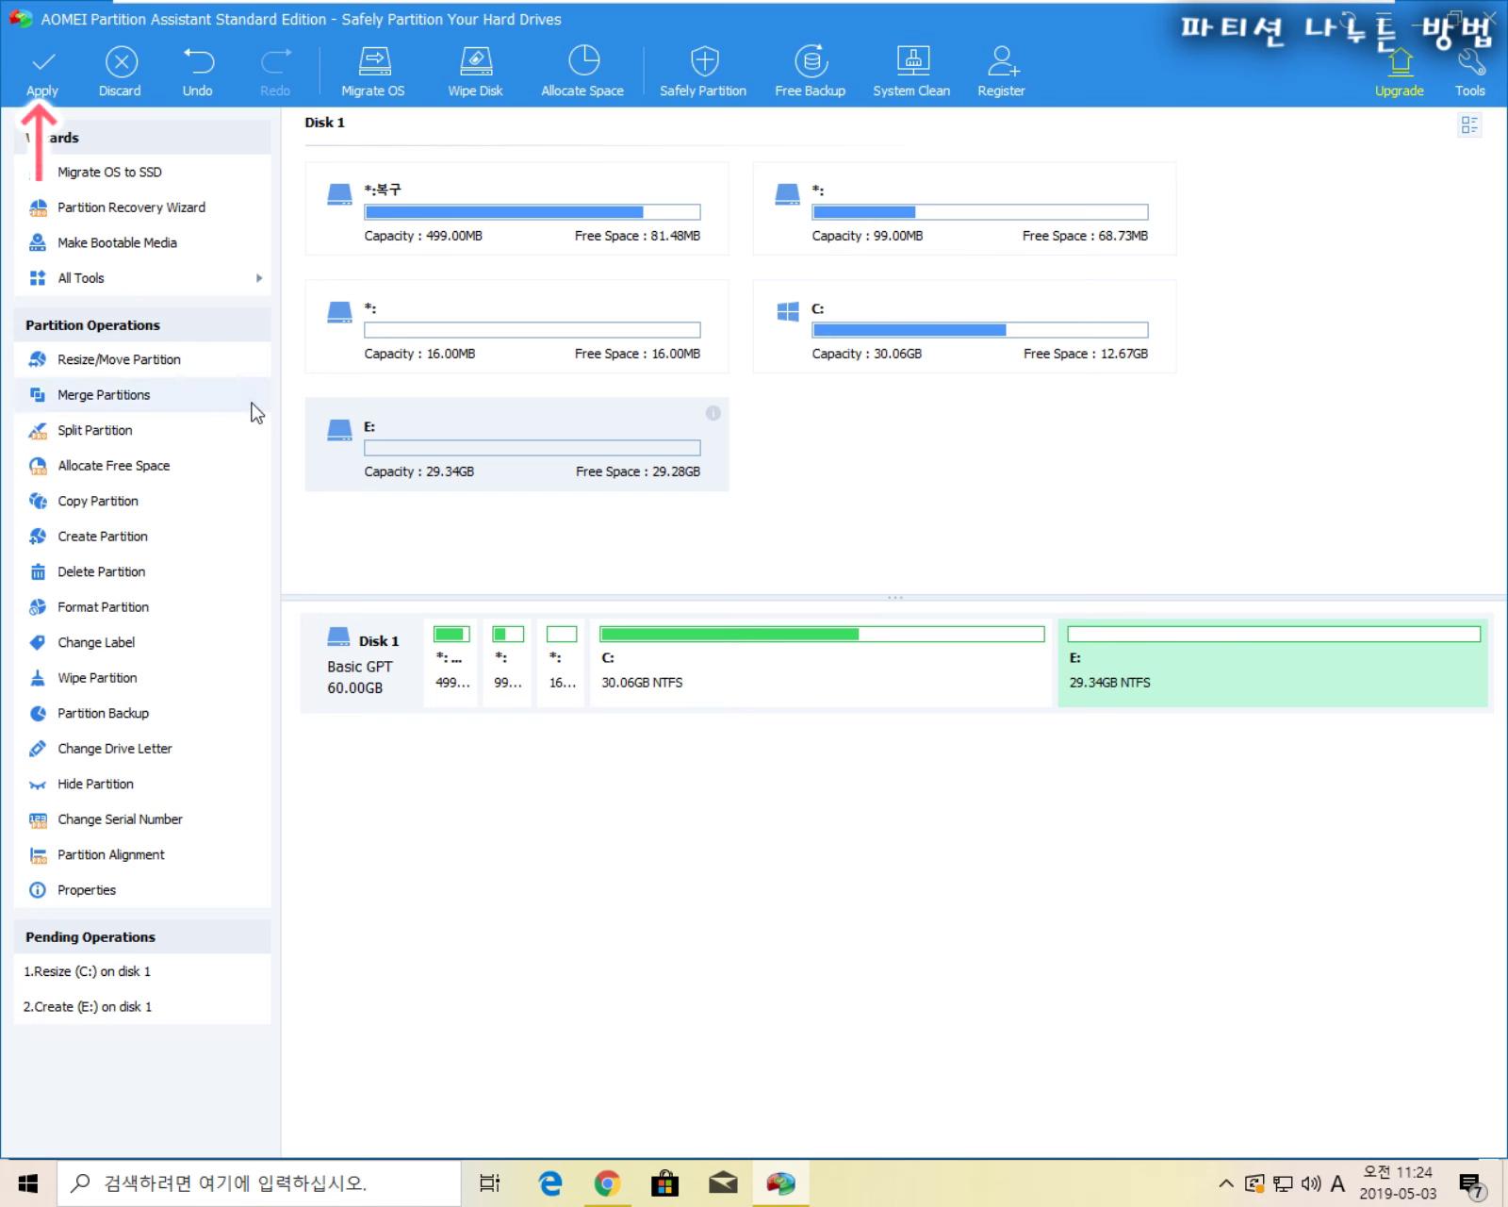
- Bring up the pending operations for applying and examine the reboot requirement and size change of the C: resize
click(50, 95)
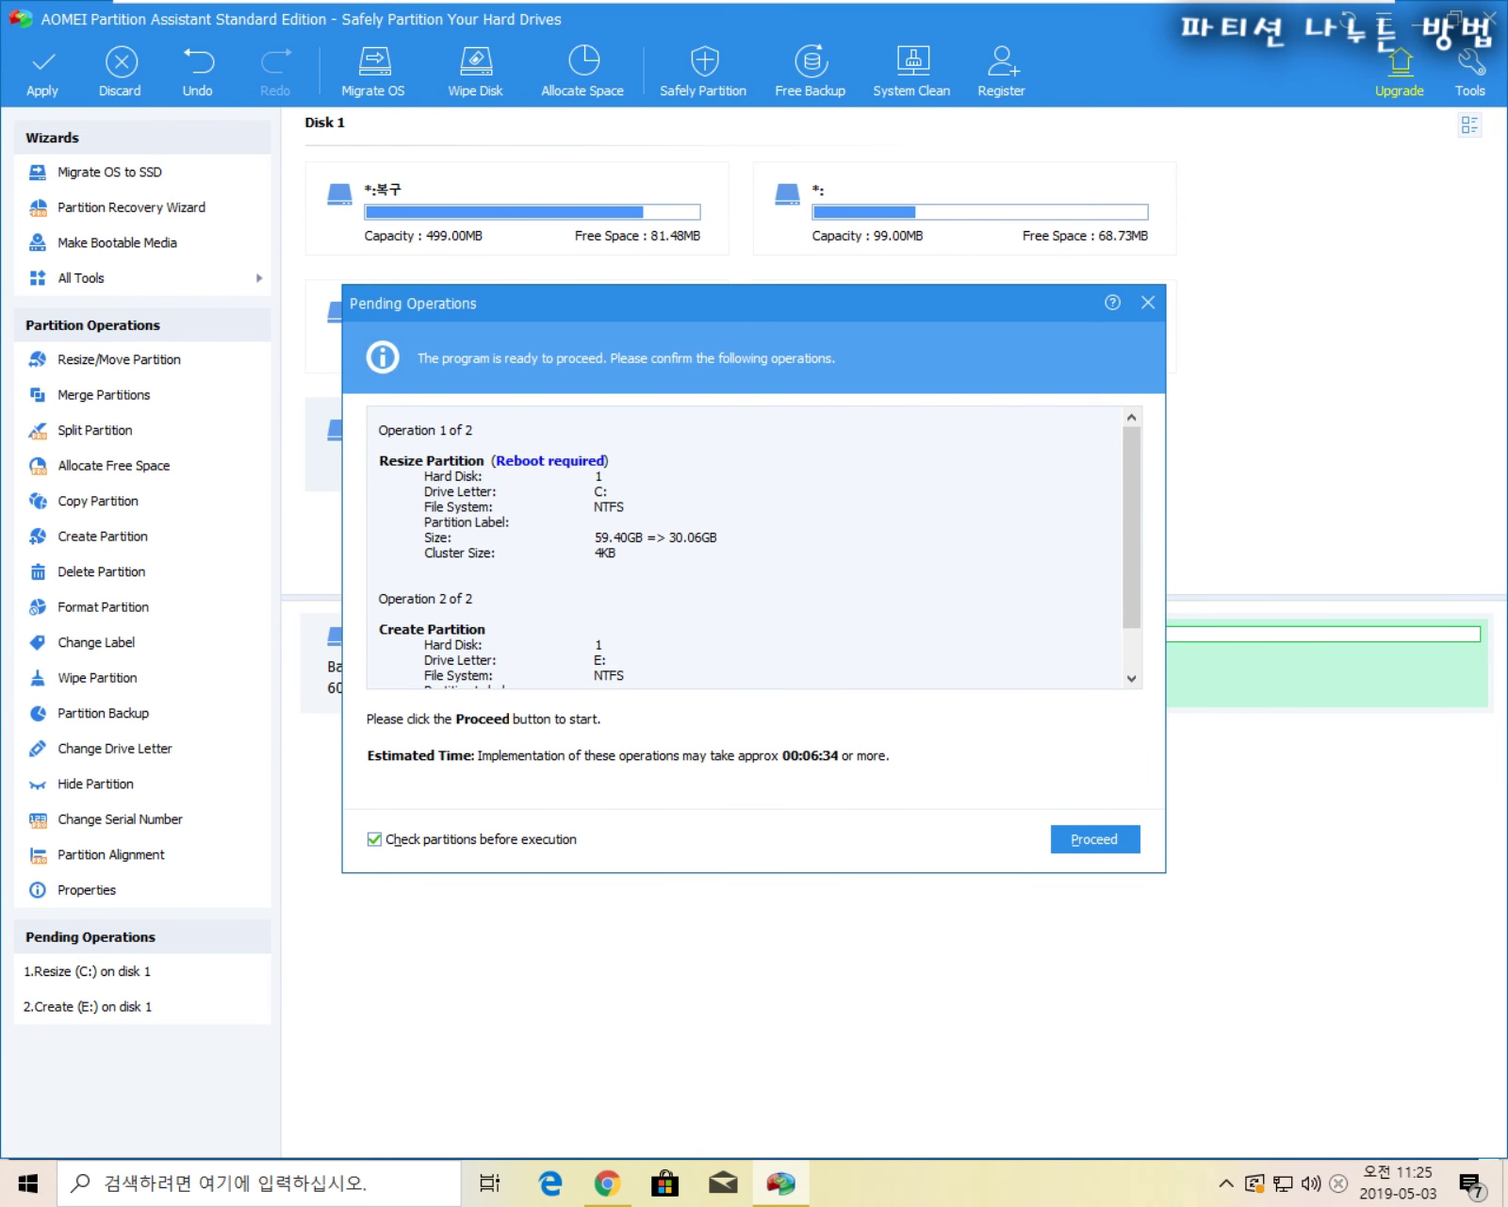
drag(495, 459, 605, 459)
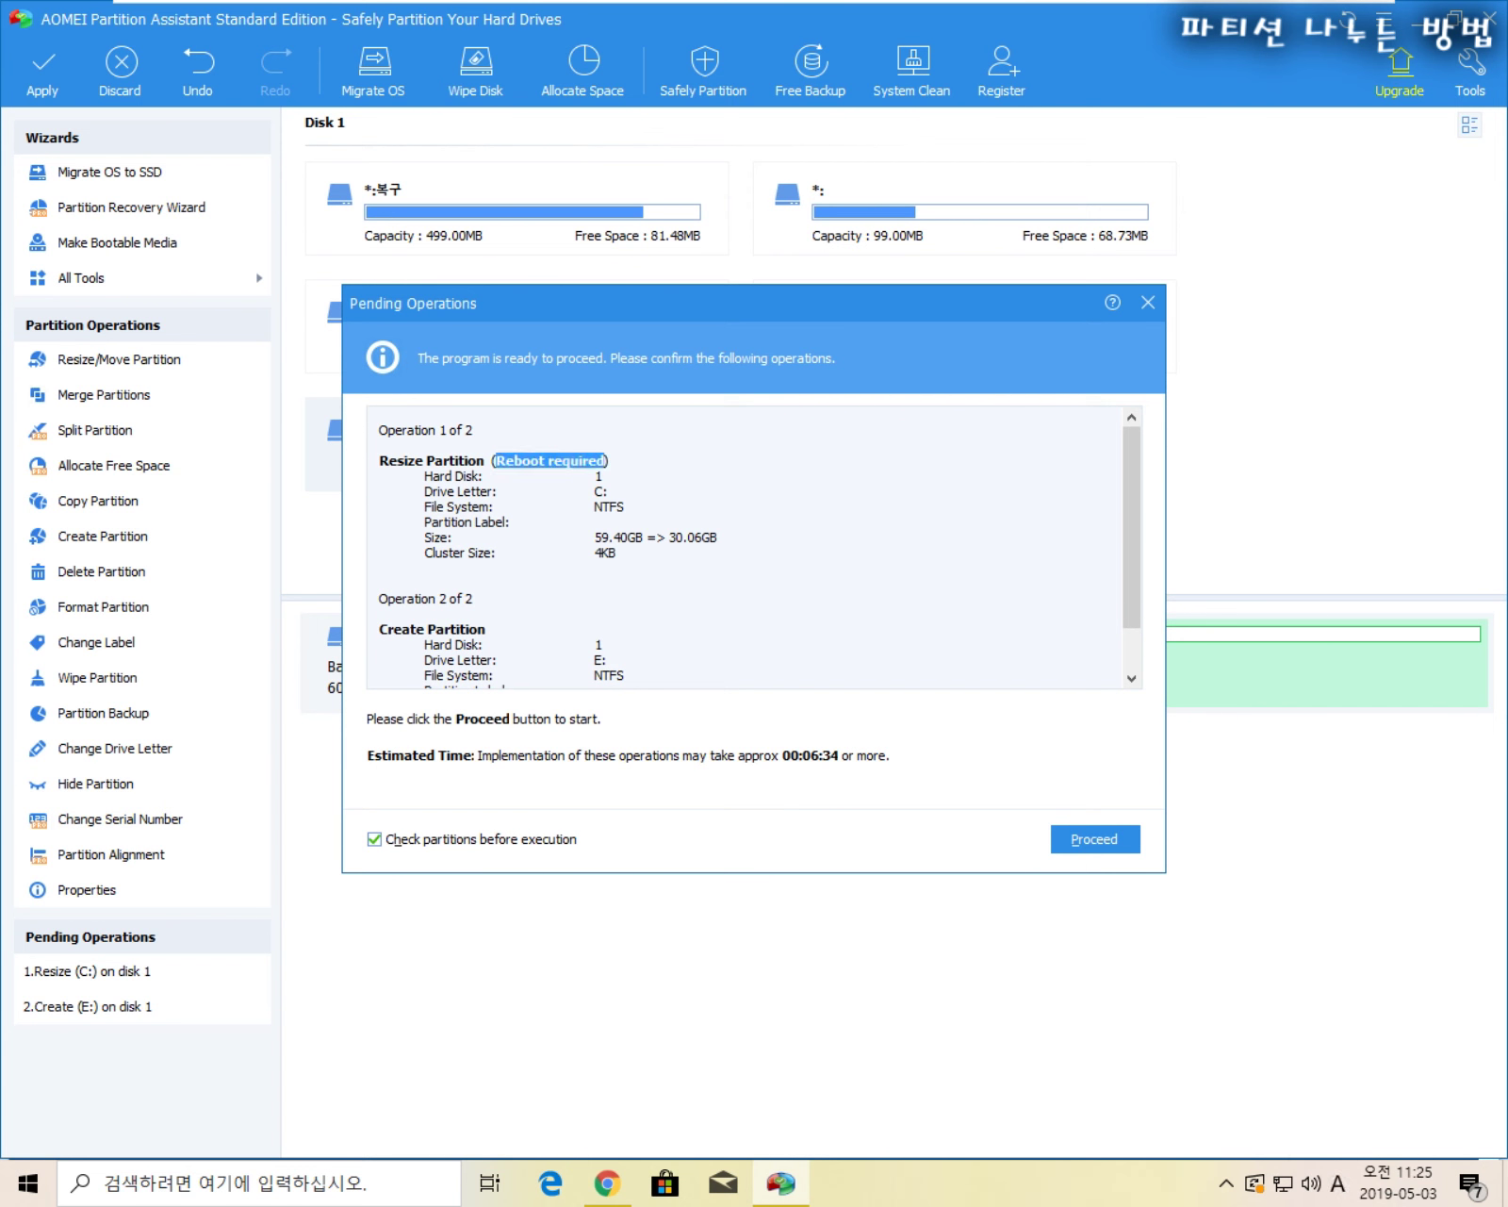
click(608, 490)
scroll(750, 547, down, 1)
key(shift+Down)
key(shift+Down)
key(shift+Down)
key(shift+Down)
key(shift+Down)
key(shift+Down)
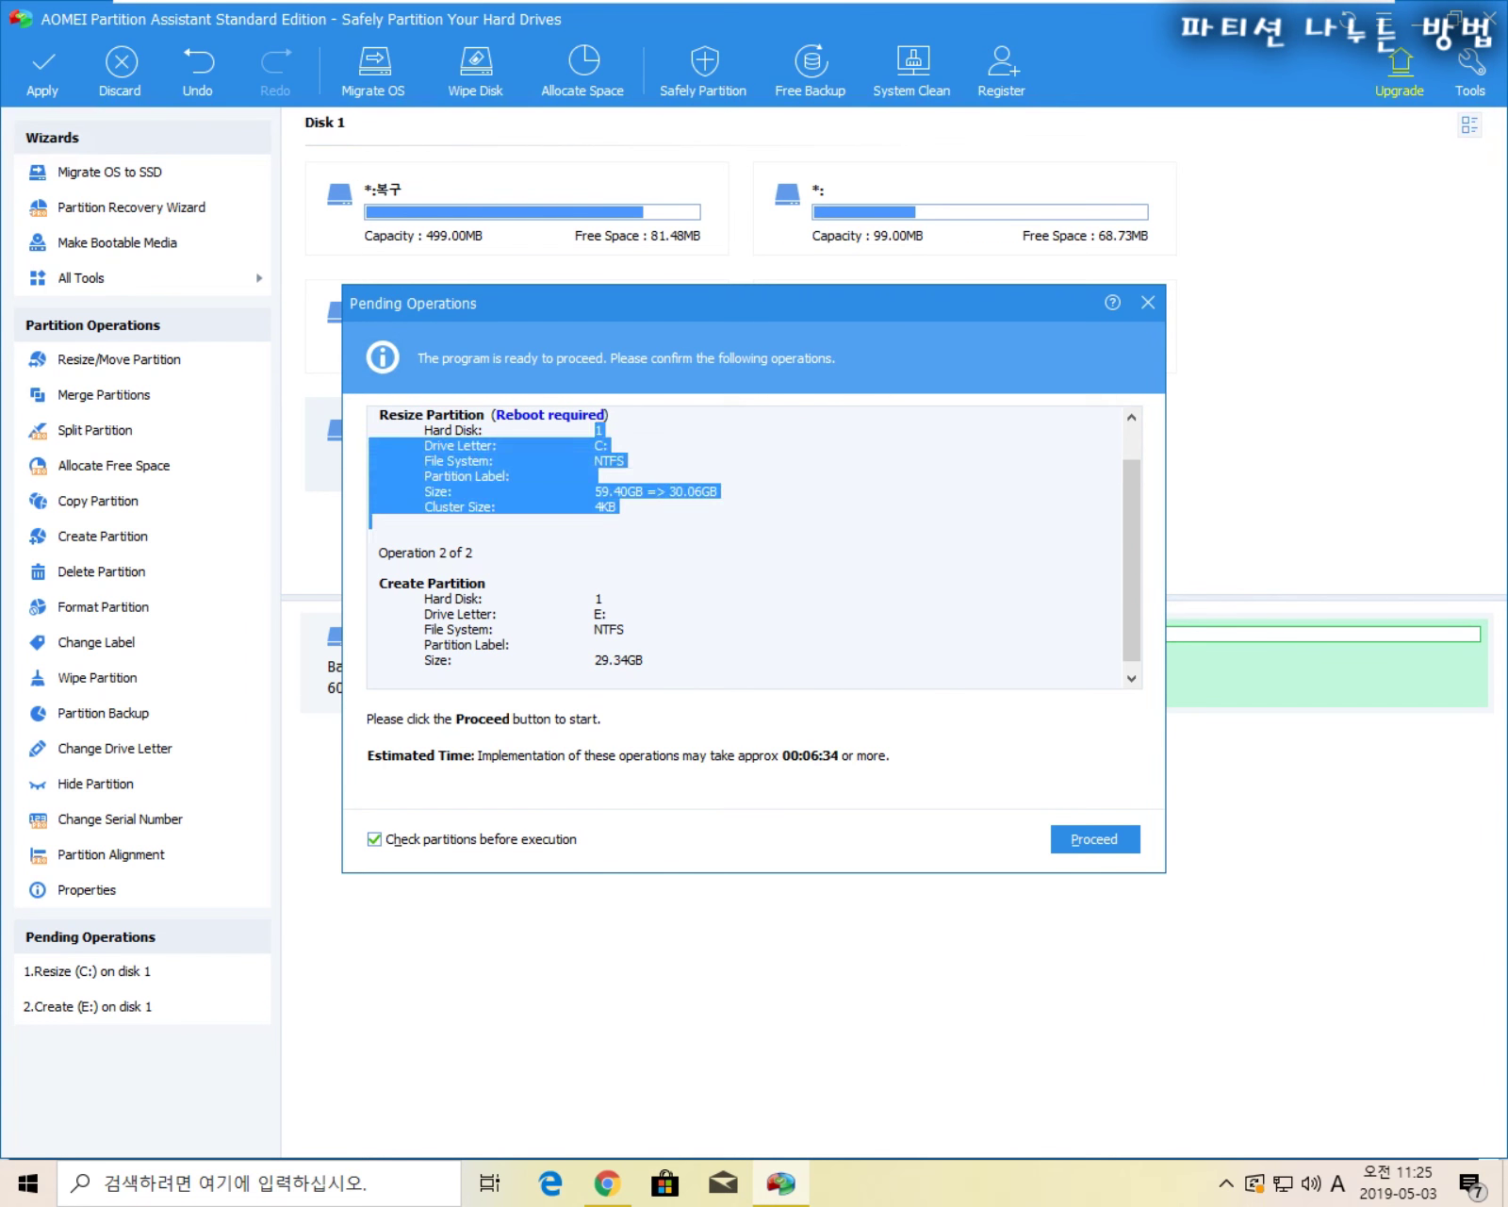
click(653, 510)
drag(440, 492, 483, 491)
drag(594, 491, 614, 491)
drag(719, 492, 682, 491)
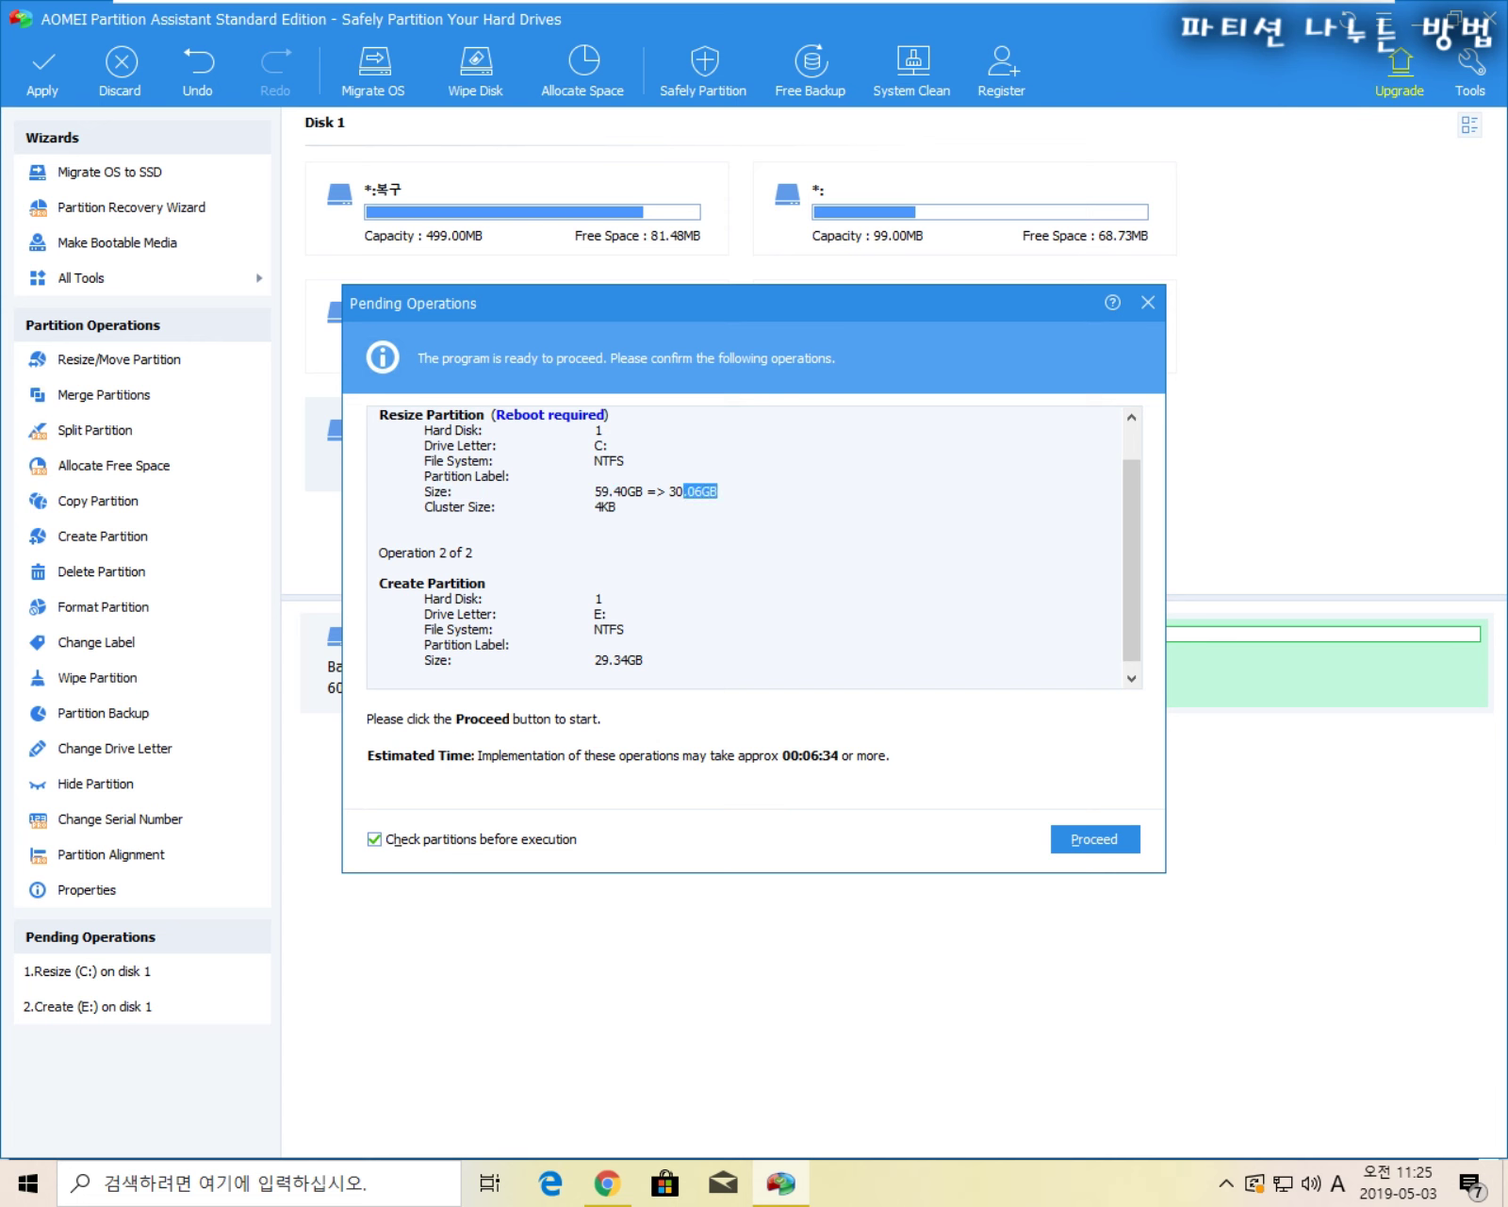
- Examine the drive letter, file system and size listed for the pending partition creation
click(601, 443)
scroll(639, 482, down, 1)
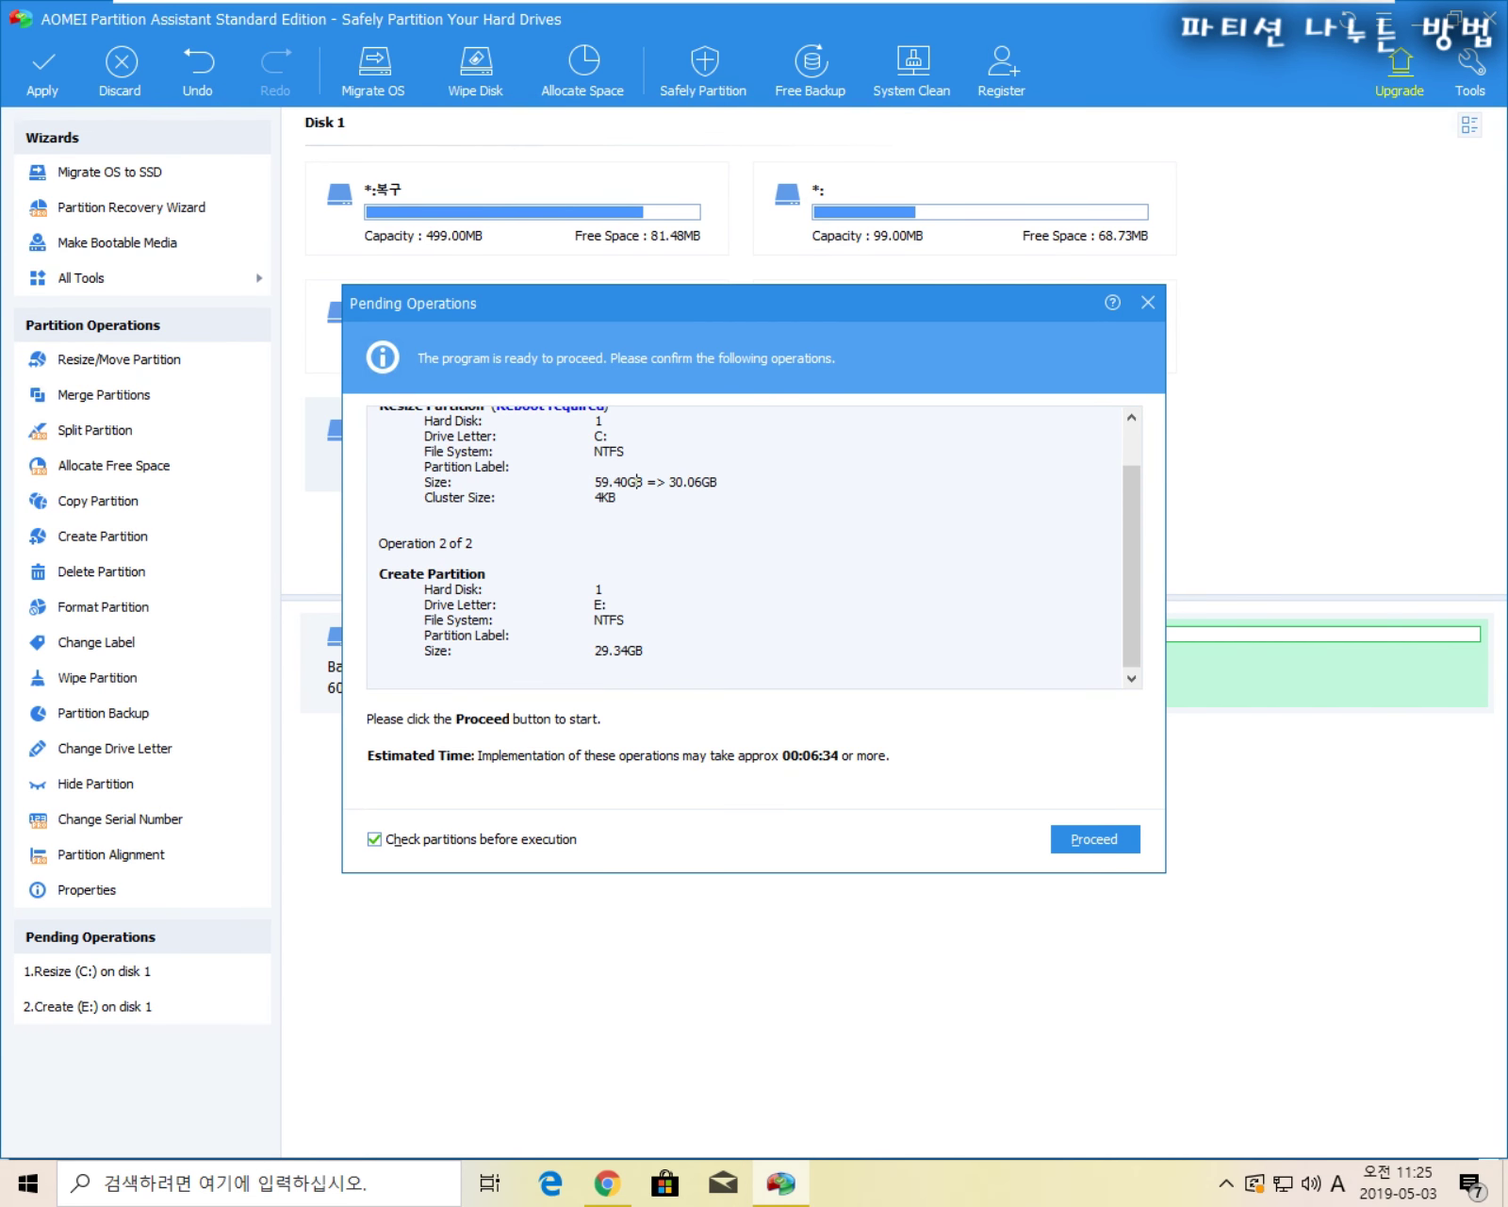
drag(641, 605, 369, 644)
click(598, 657)
click(370, 644)
scroll(608, 660, up, 2)
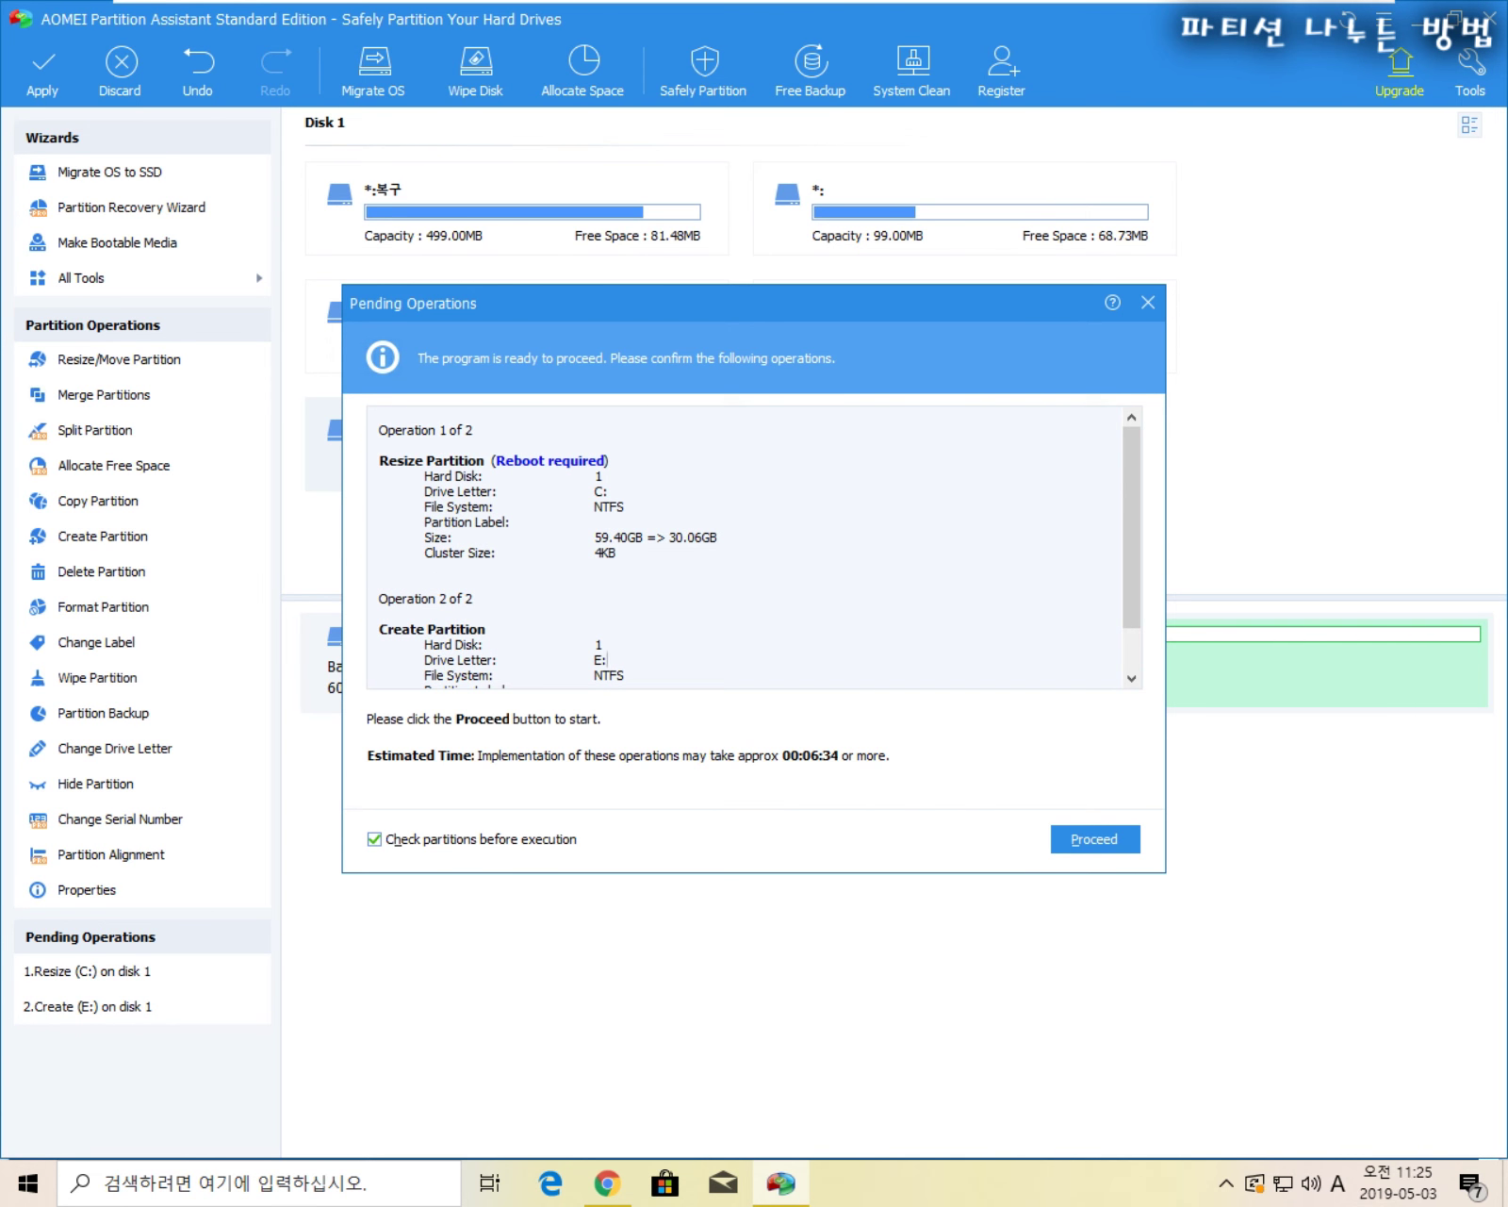
scroll(608, 660, down, 1)
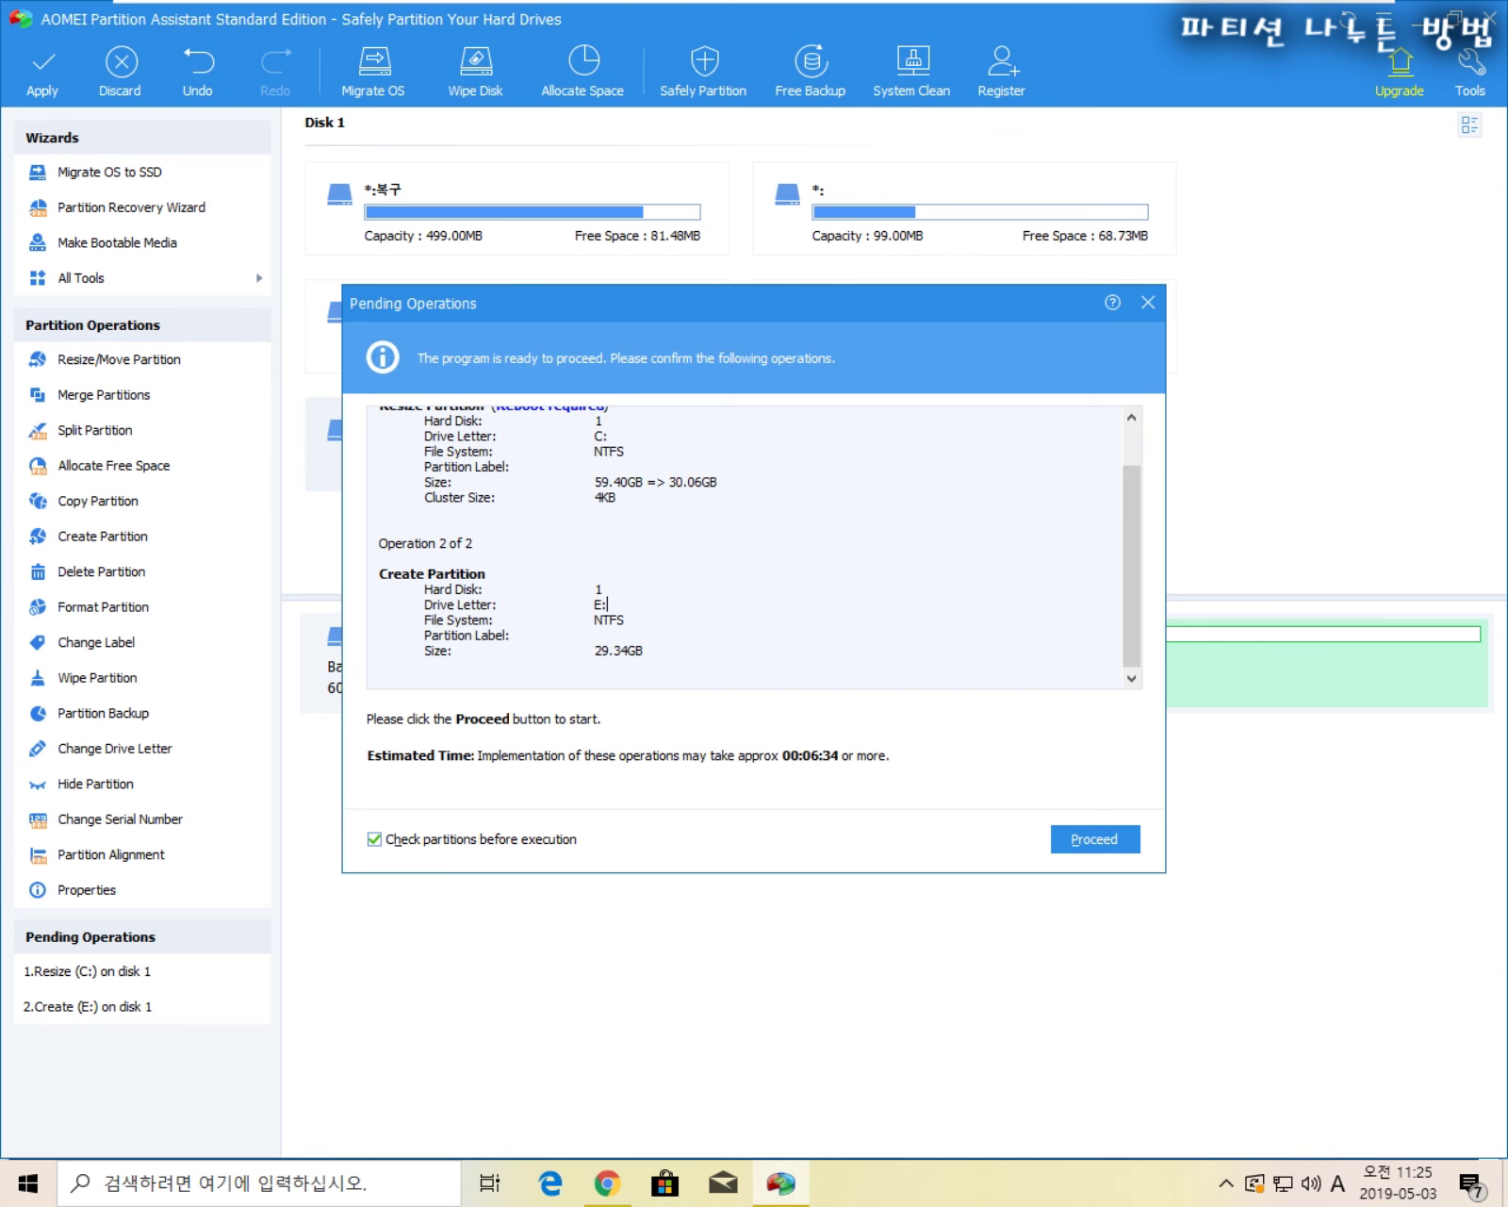
- Proceed with the pending operations, keeping the partition check and Windows PE mode enabled
click(1086, 844)
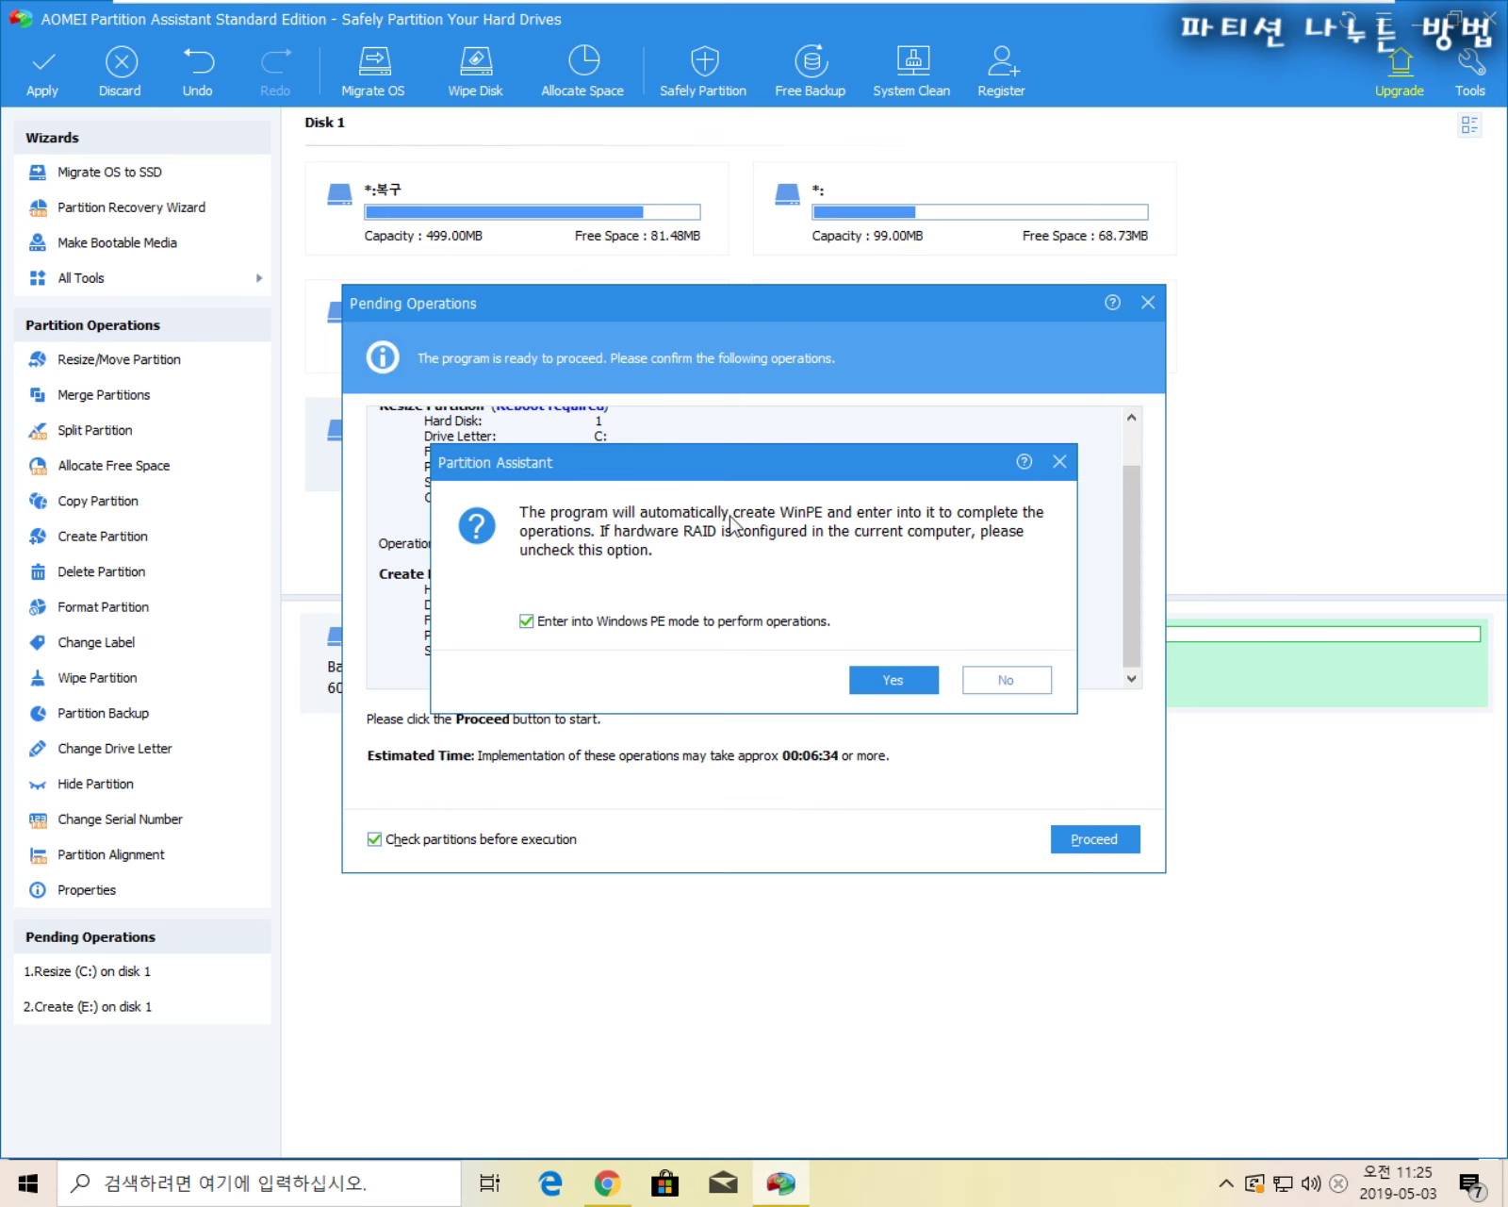
click(890, 682)
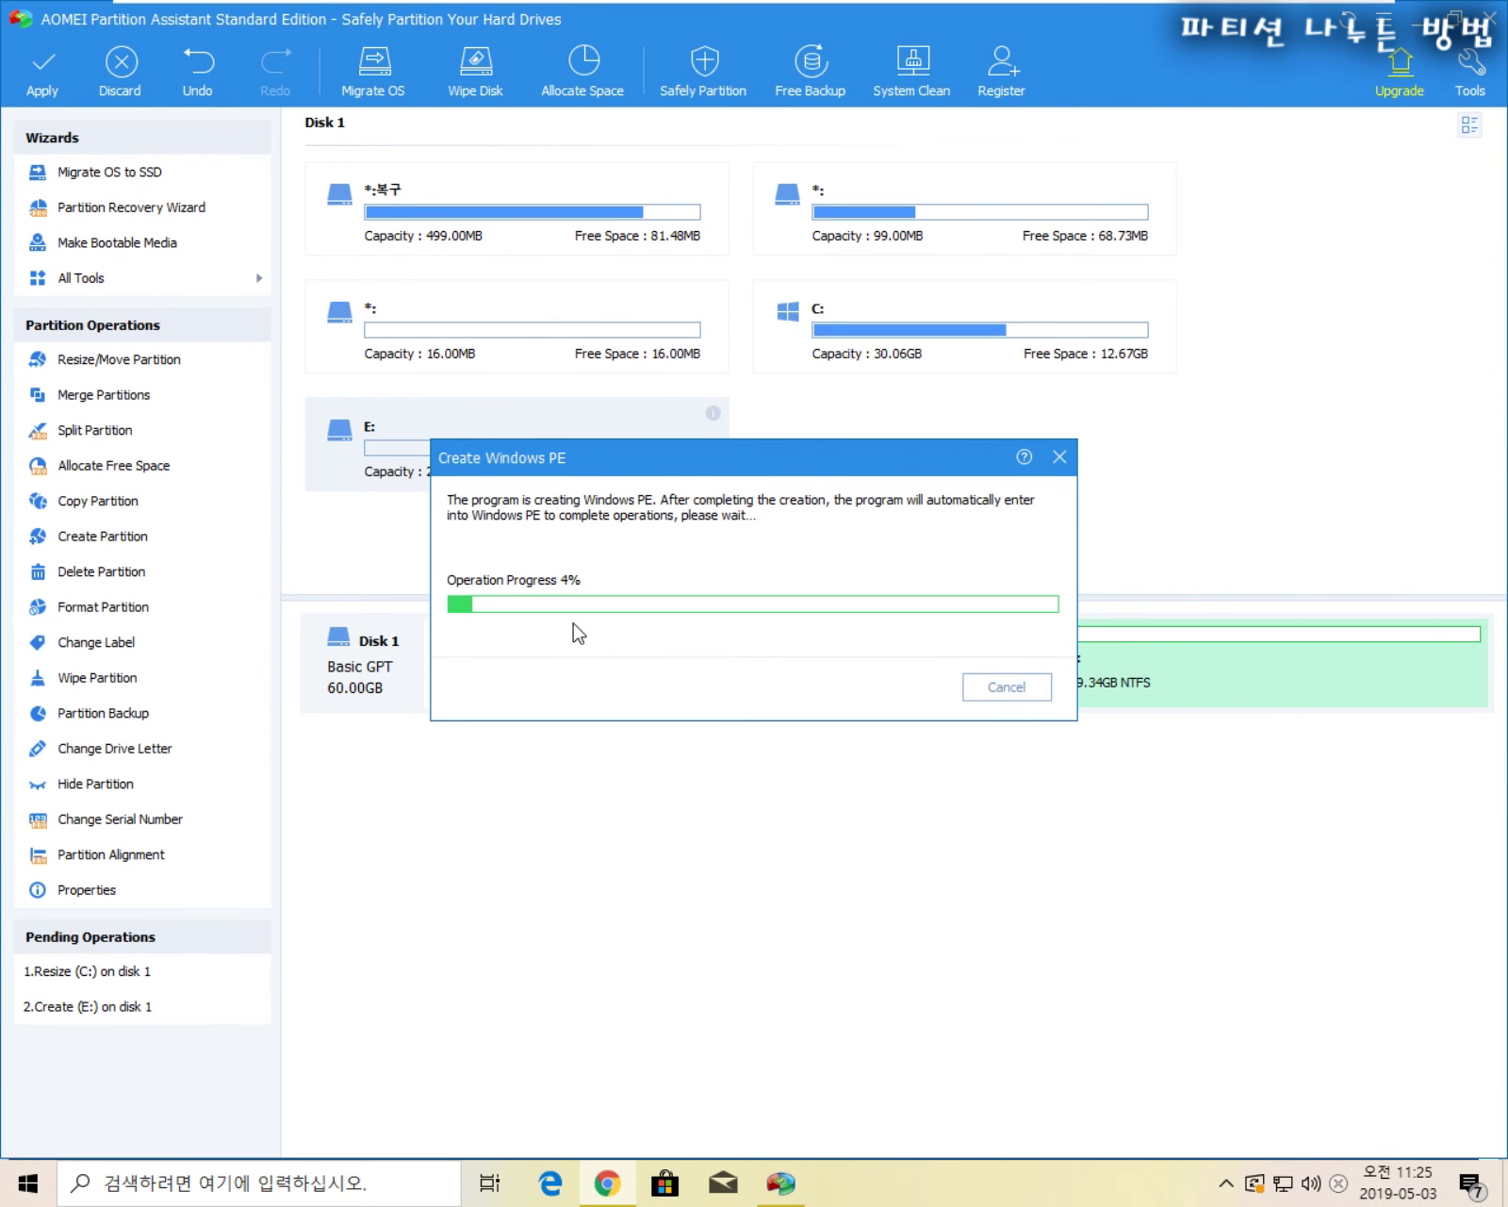